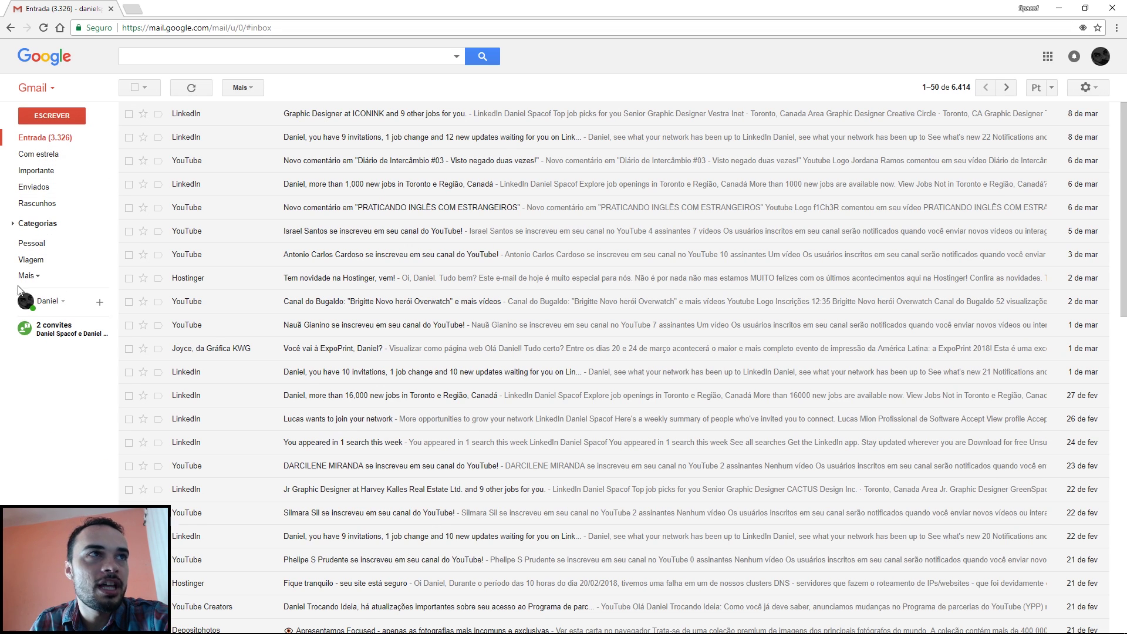
{"action": "left_click", "coordinate": [27, 275]}
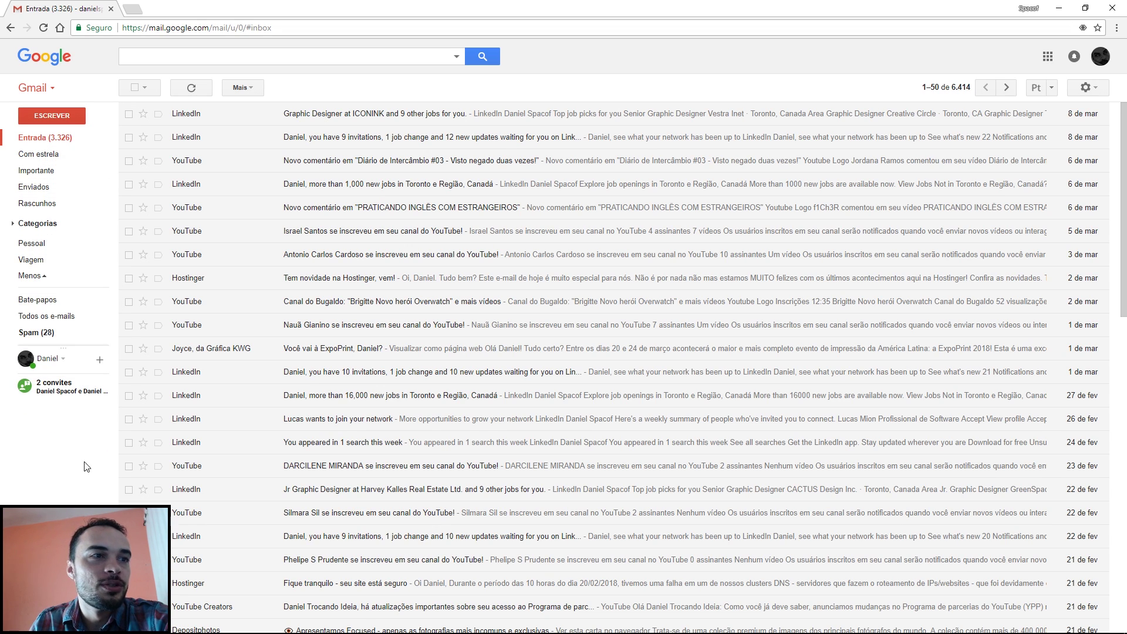
{"action": "left_click", "coordinate": [30, 275]}
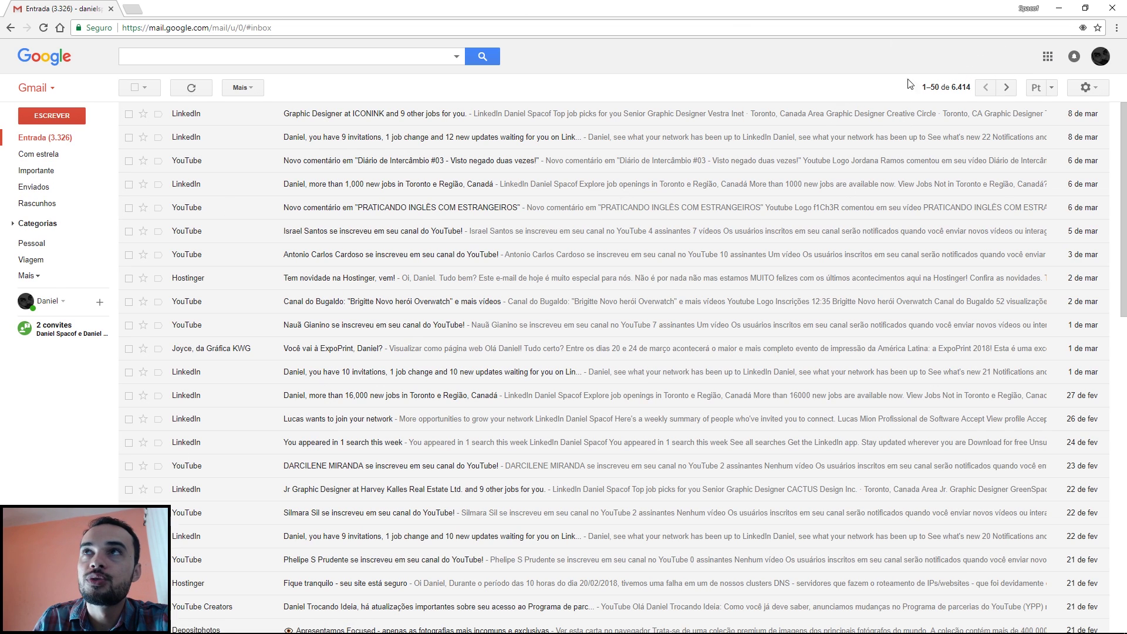
Open the page with other Google products from the expanded apps list and go to its overview of all products.
{"action": "left_click", "coordinate": [1048, 57]}
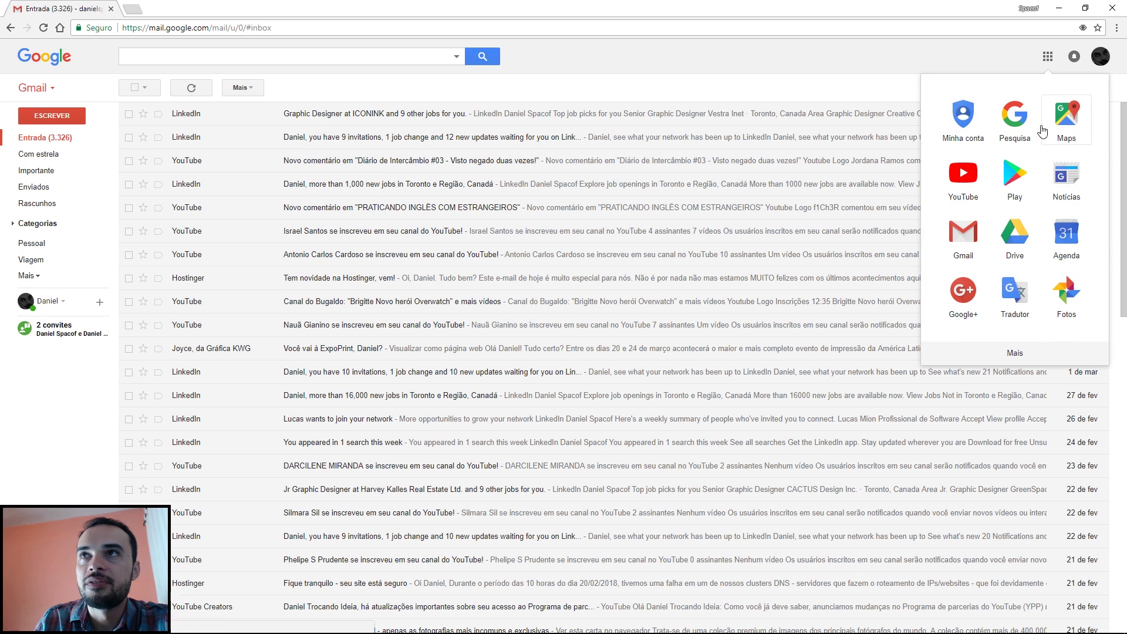
{"action": "left_click", "coordinate": [1019, 354]}
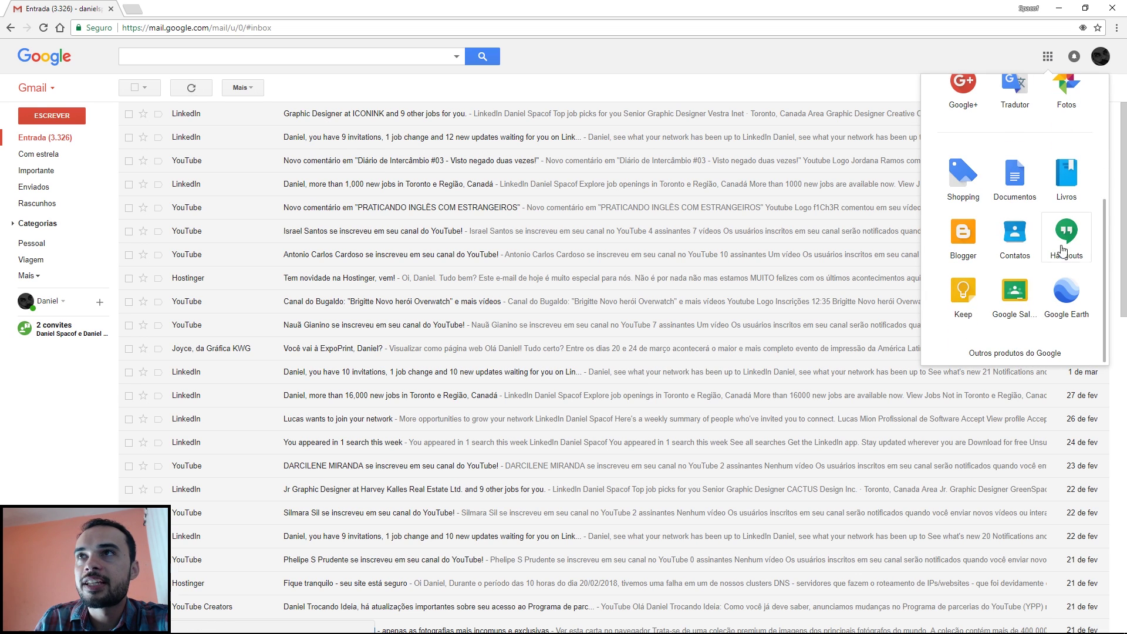
{"action": "left_click", "coordinate": [1021, 354]}
{"action": "scroll", "coordinate": [842, 292], "scroll_direction": "down", "scroll_amount": 1}
{"action": "scroll", "coordinate": [943, 300], "scroll_direction": "down", "scroll_amount": 20}
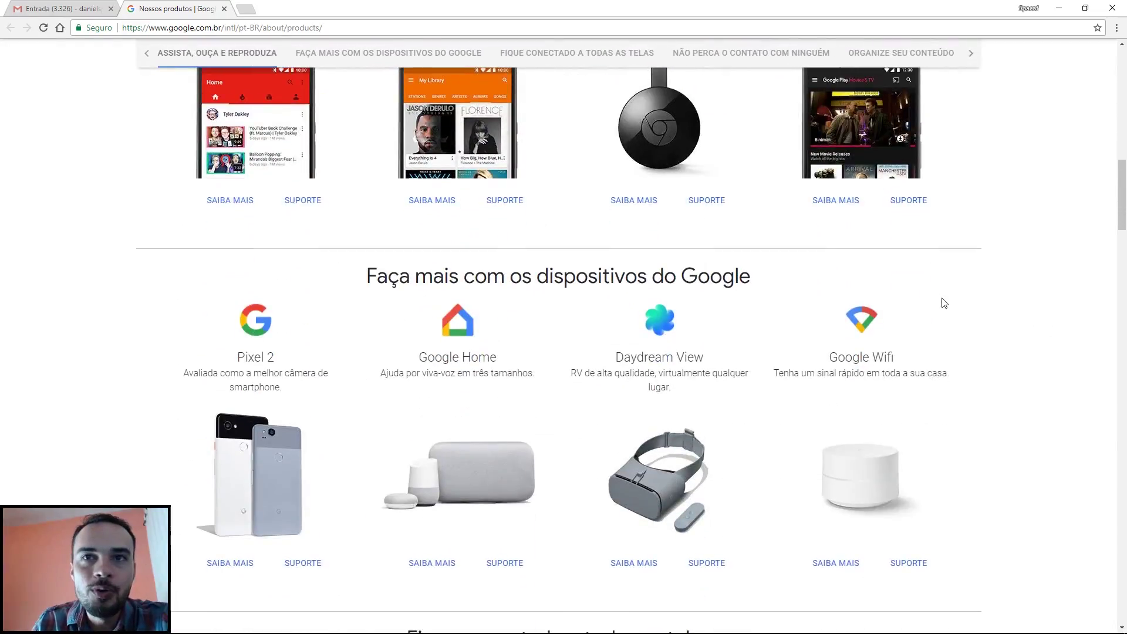
{"action": "scroll", "coordinate": [943, 303], "scroll_direction": "down", "scroll_amount": 10}
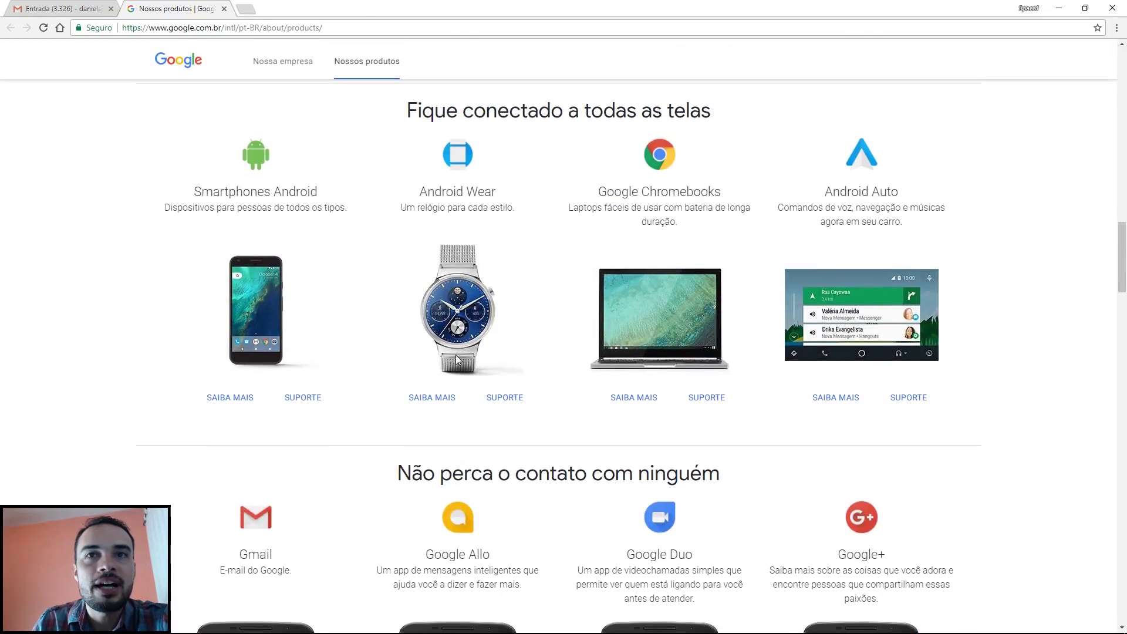
{"action": "scroll", "coordinate": [1028, 323], "scroll_direction": "down", "scroll_amount": 20}
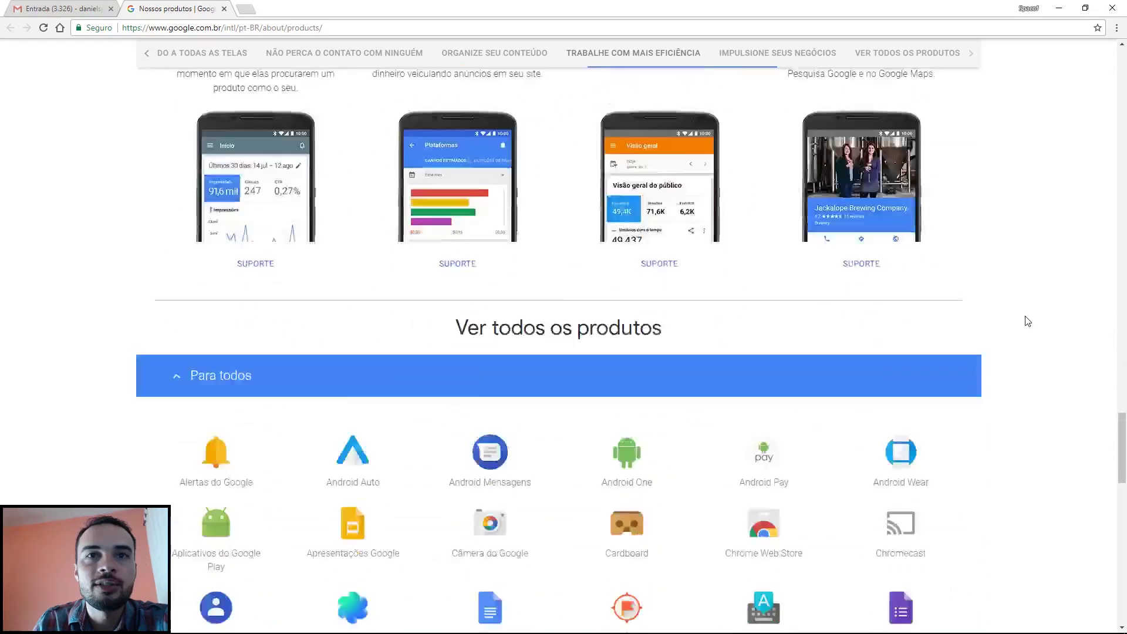
{"action": "scroll", "coordinate": [1028, 322], "scroll_direction": "down", "scroll_amount": 3}
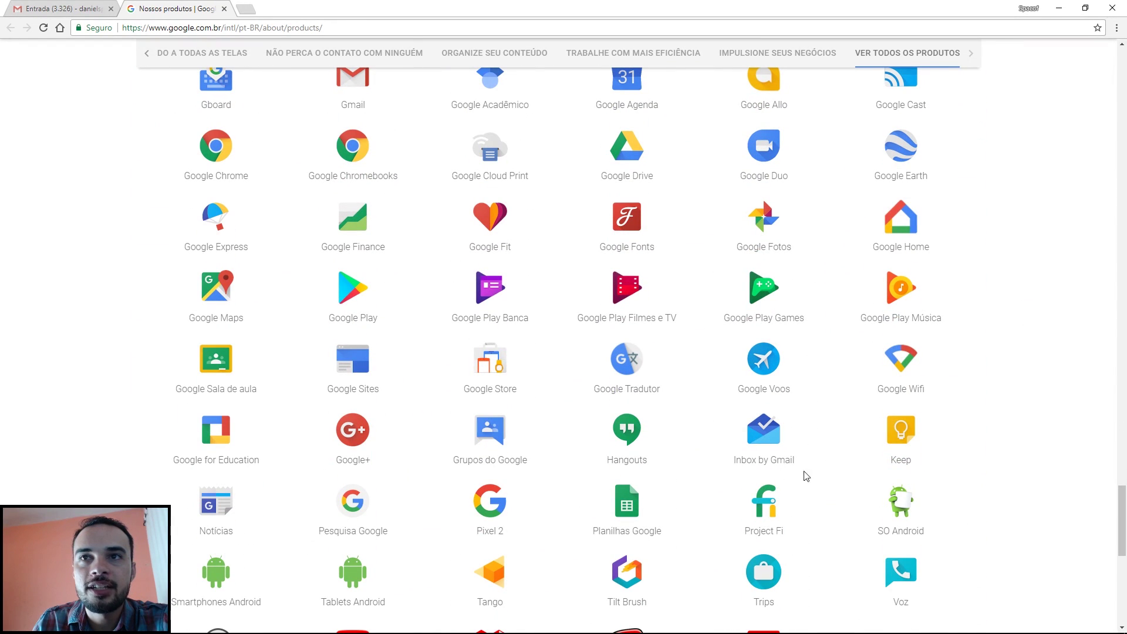
Open the Inbox by Gmail product page and launch its Web version.
{"action": "left_click", "coordinate": [771, 437]}
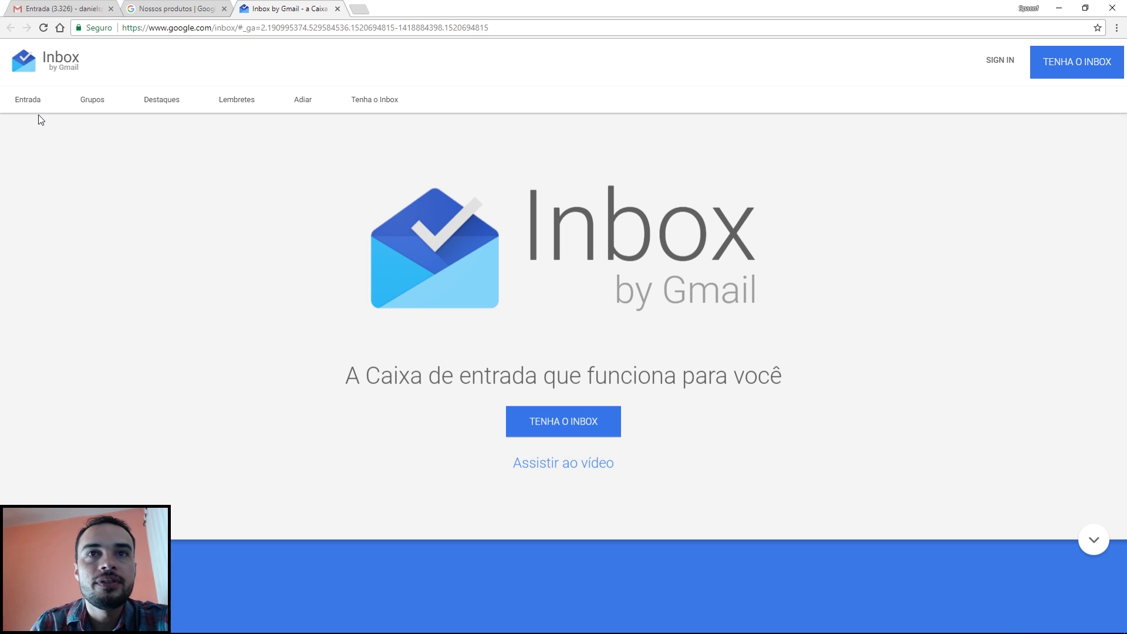
{"action": "left_click", "coordinate": [587, 422]}
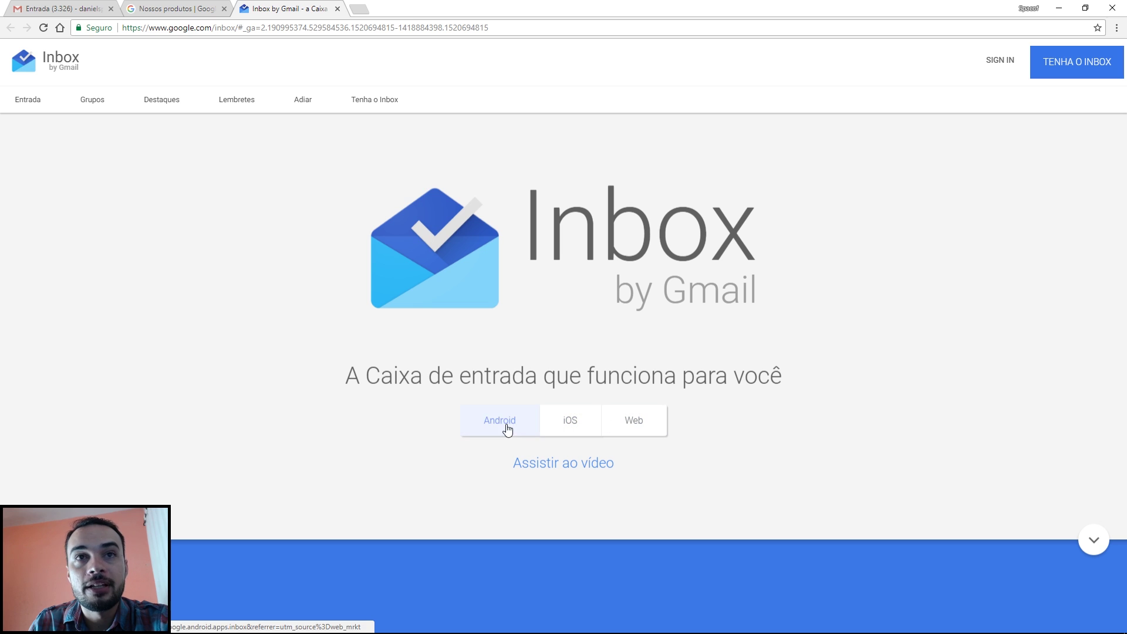
{"action": "left_click", "coordinate": [640, 426]}
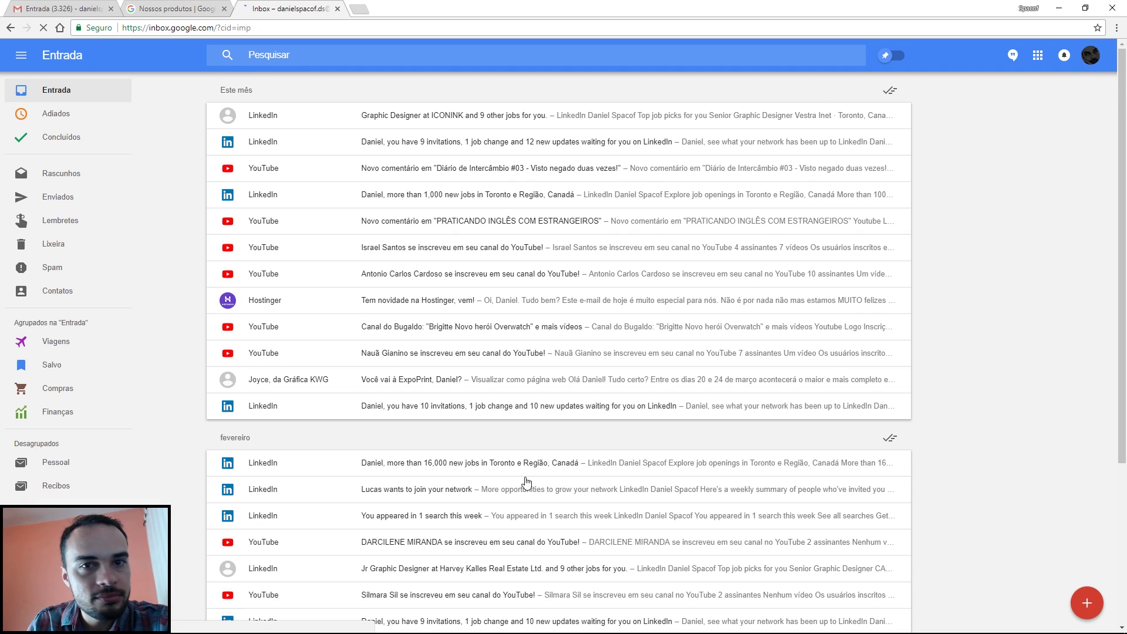
Close the Google products and Gmail pages, keeping only Inbox open.
{"action": "left_click", "coordinate": [76, 13]}
{"action": "left_click", "coordinate": [276, 9]}
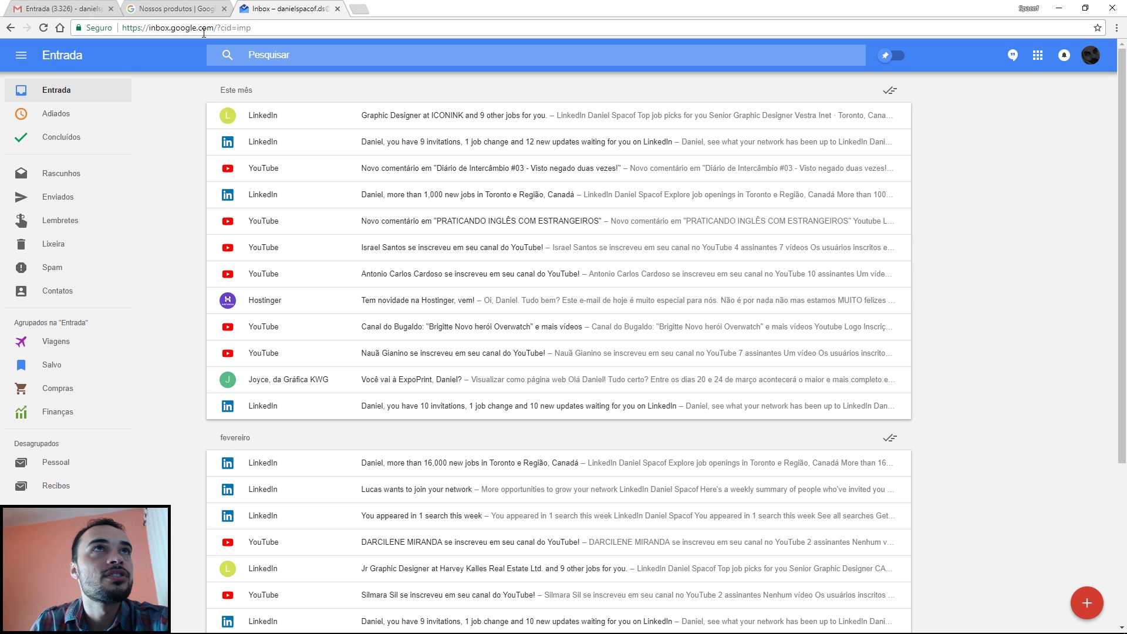
{"action": "left_click", "coordinate": [224, 9]}
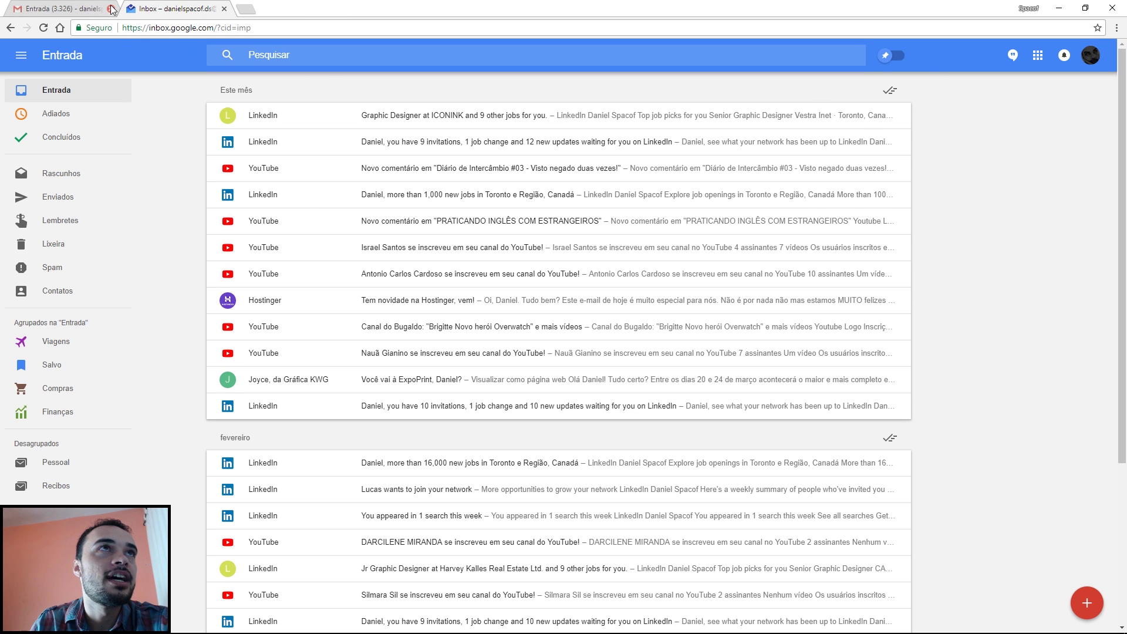
{"action": "left_click", "coordinate": [110, 9]}
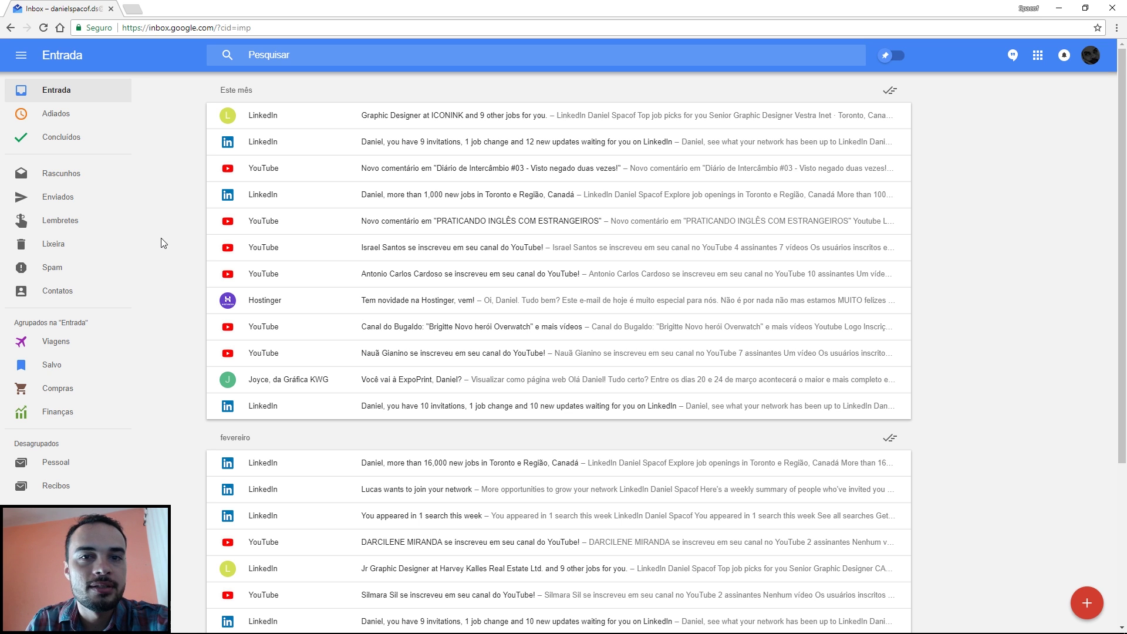
Turn on the redirection of Gmail to inbox.google.com under Outras in the Inbox settings.
{"action": "scroll", "coordinate": [144, 251], "scroll_direction": "down", "scroll_amount": 5}
{"action": "scroll", "coordinate": [91, 435], "scroll_direction": "down", "scroll_amount": 6}
{"action": "left_click", "coordinate": [115, 435]}
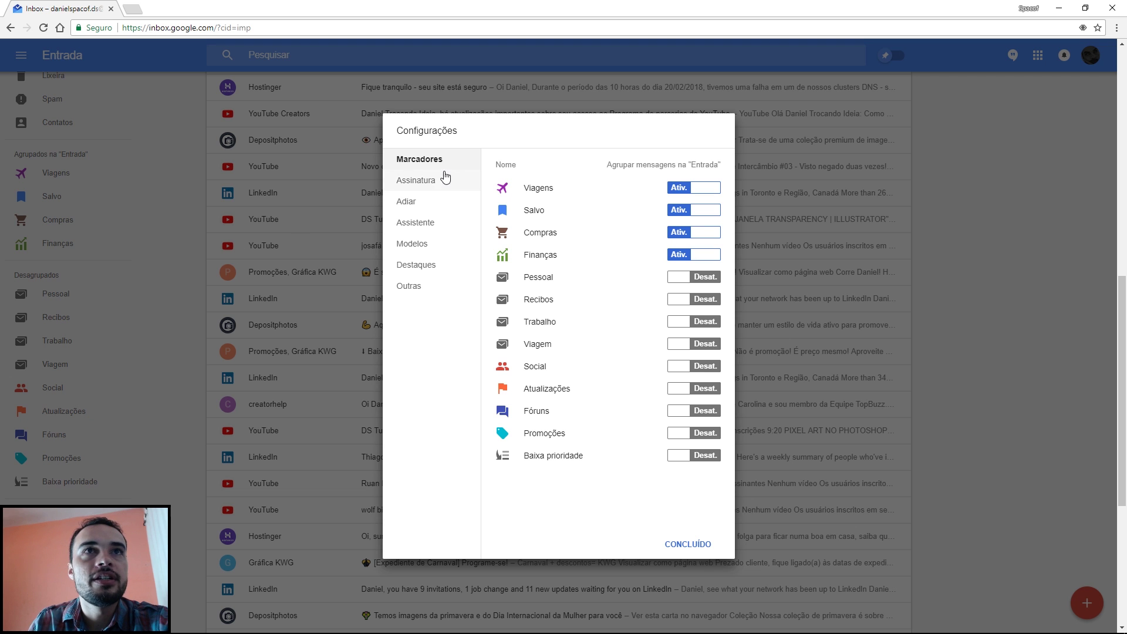
{"action": "left_click", "coordinate": [414, 286]}
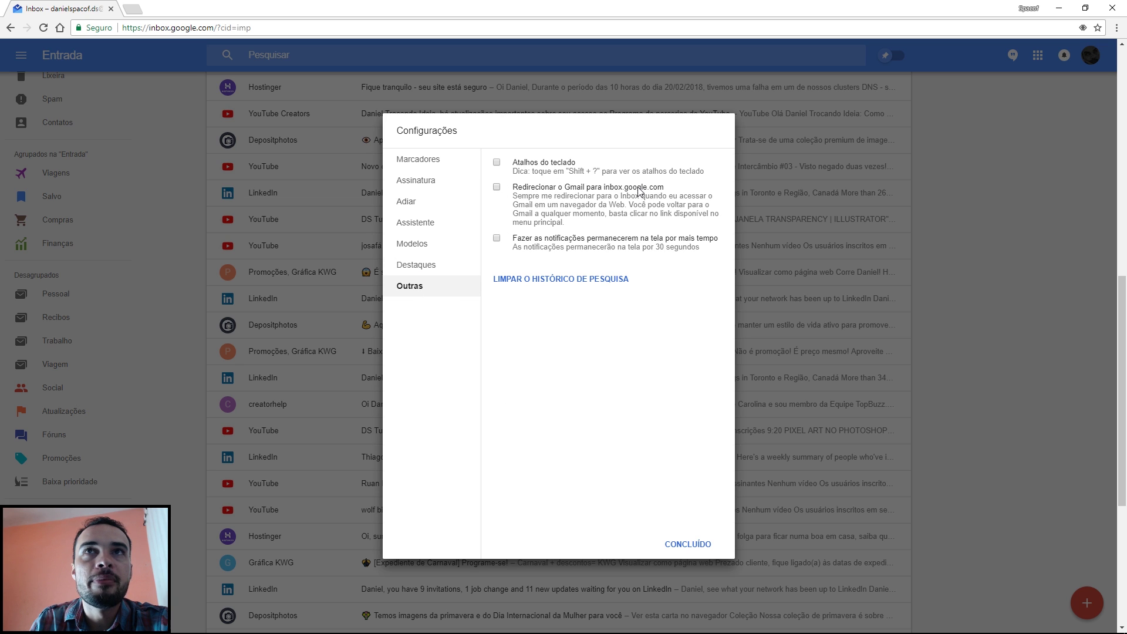
{"action": "left_click", "coordinate": [692, 545]}
Add an Inbox shortcut to the Google apps list in Gmail's place and open Inbox from it.
{"action": "scroll", "coordinate": [1039, 135], "scroll_direction": "up", "scroll_amount": 10}
{"action": "left_click", "coordinate": [1038, 55]}
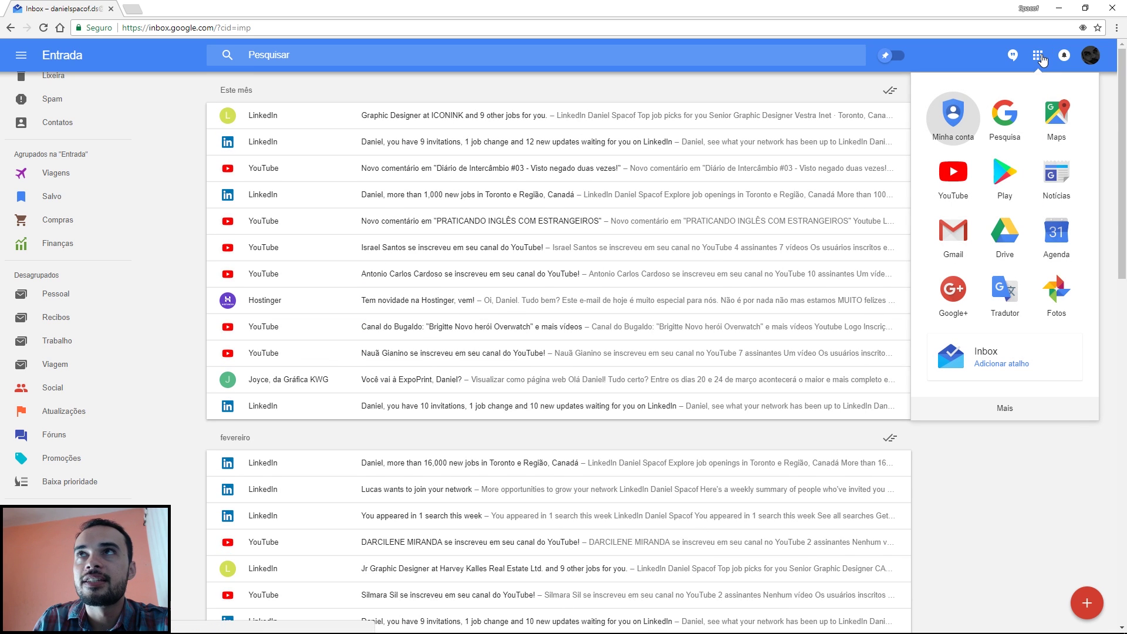
{"action": "left_click", "coordinate": [1001, 368]}
{"action": "left_click_drag", "start_coordinate": [953, 349], "coordinate": [1005, 387]}
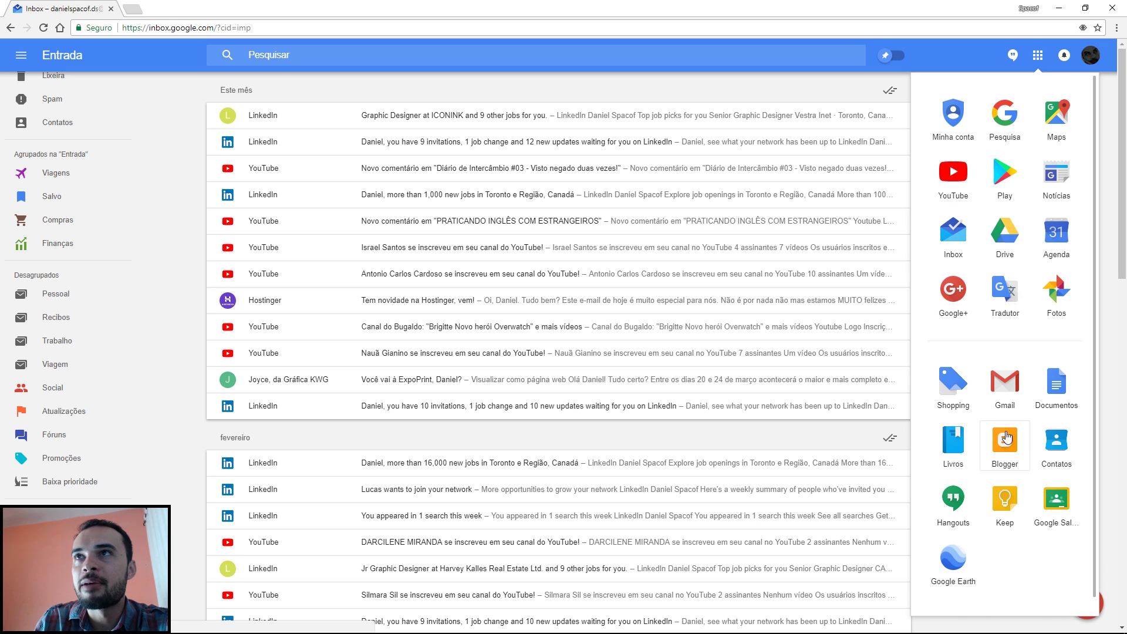
{"action": "left_click", "coordinate": [1037, 55]}
{"action": "left_click", "coordinate": [1038, 55]}
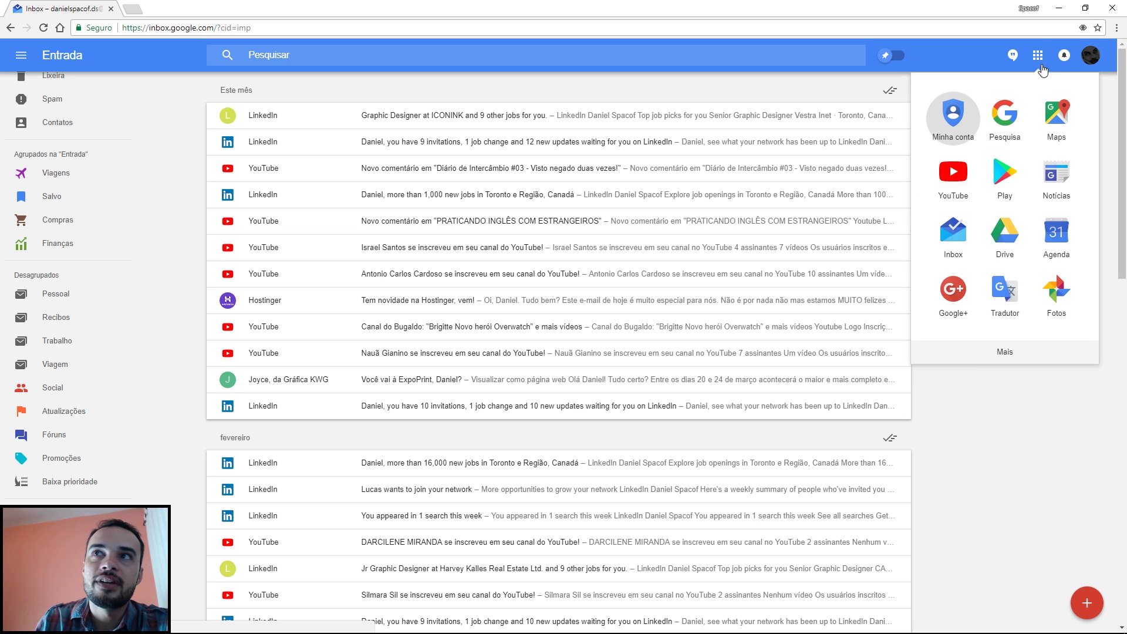
{"action": "left_click", "coordinate": [943, 234]}
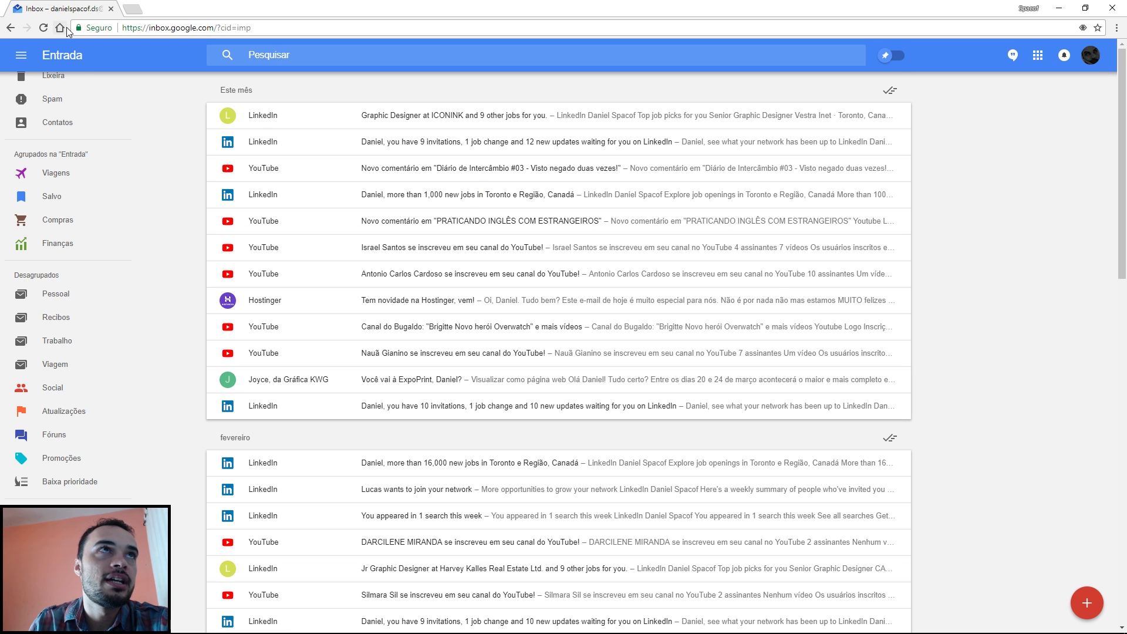
Open Gmail from the Google home page in a new browser tab and close the old Inbox tab.
{"action": "left_click", "coordinate": [176, 8]}
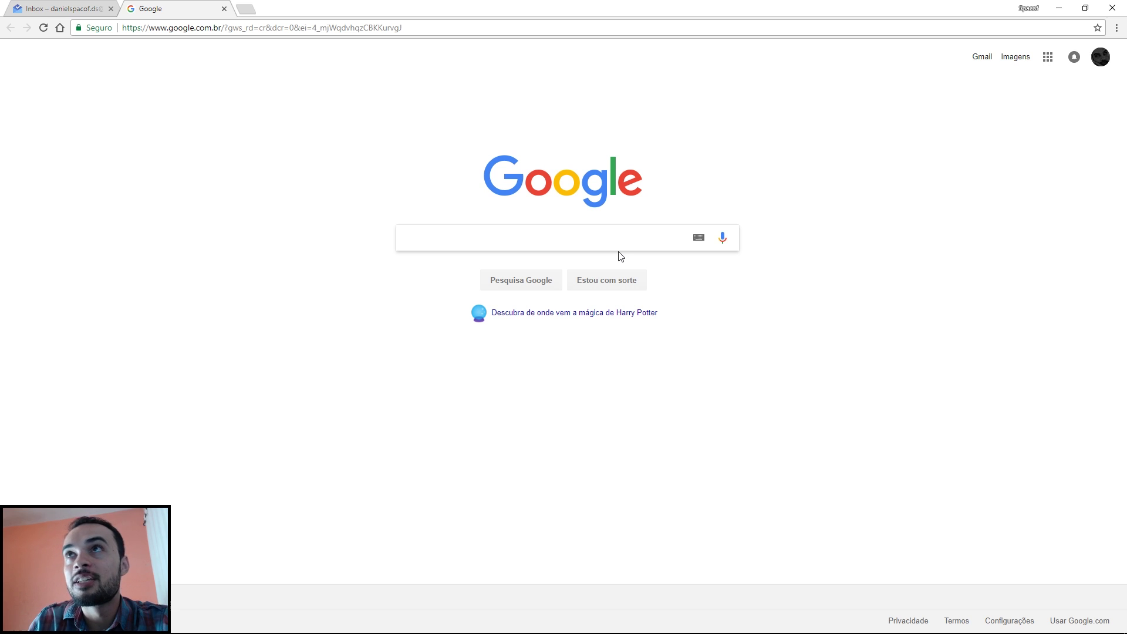
{"action": "left_click", "coordinate": [981, 58]}
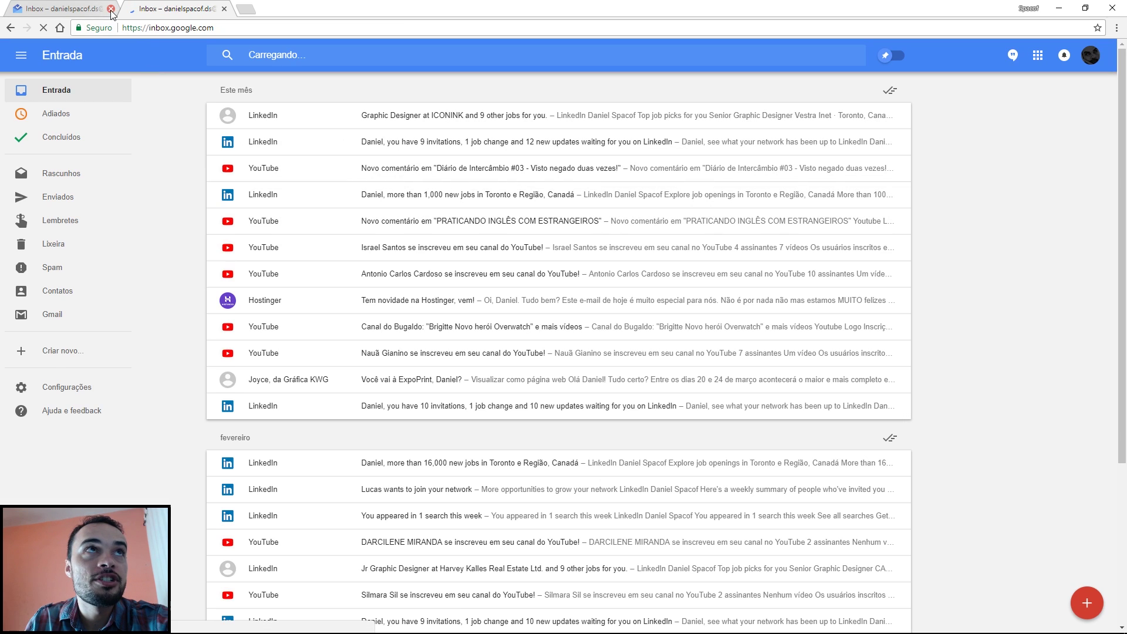
{"action": "left_click", "coordinate": [111, 9]}
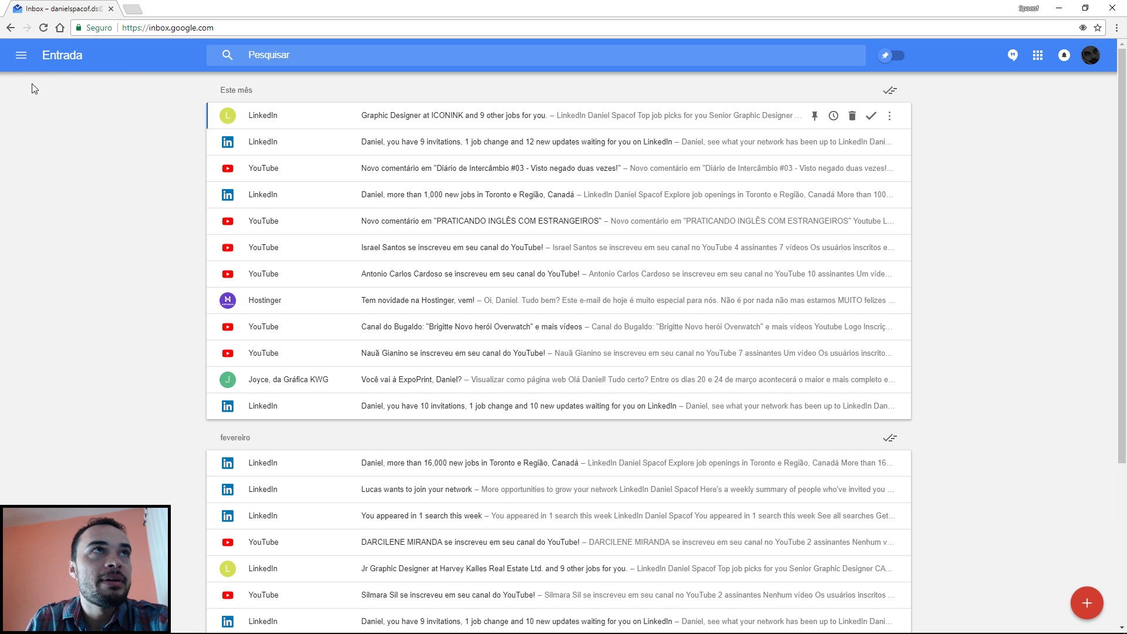
{"action": "left_click", "coordinate": [43, 85]}
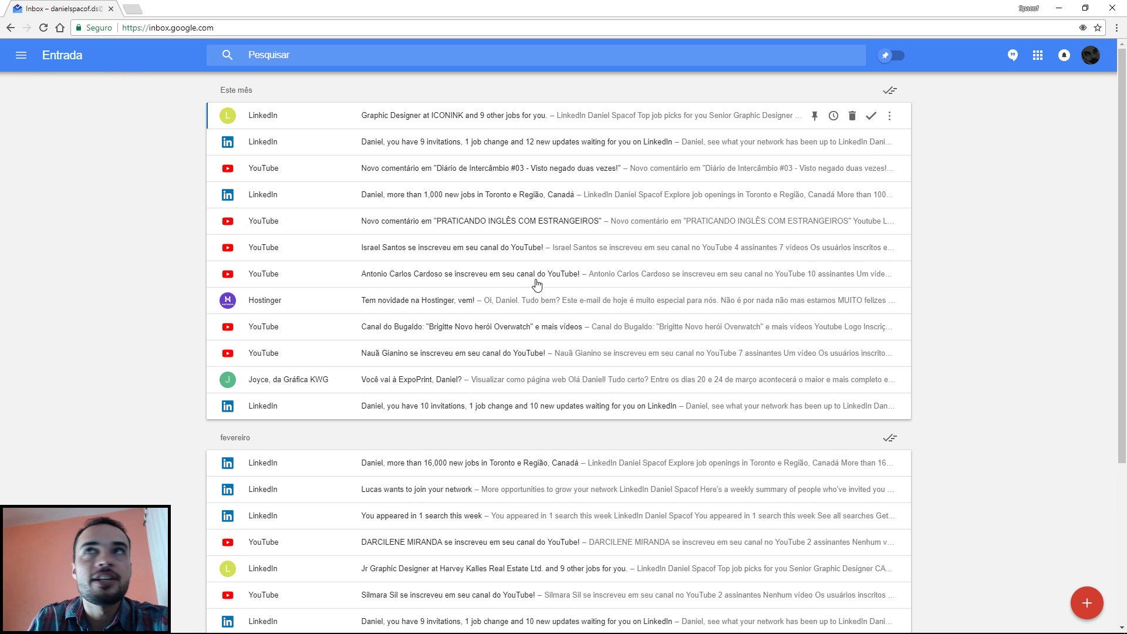
{"action": "left_click", "coordinate": [1012, 55]}
{"action": "left_click", "coordinate": [1013, 56]}
{"action": "left_click", "coordinate": [1012, 57]}
{"action": "left_click", "coordinate": [1014, 58]}
{"action": "left_click", "coordinate": [1015, 60]}
{"action": "left_click", "coordinate": [1017, 60]}
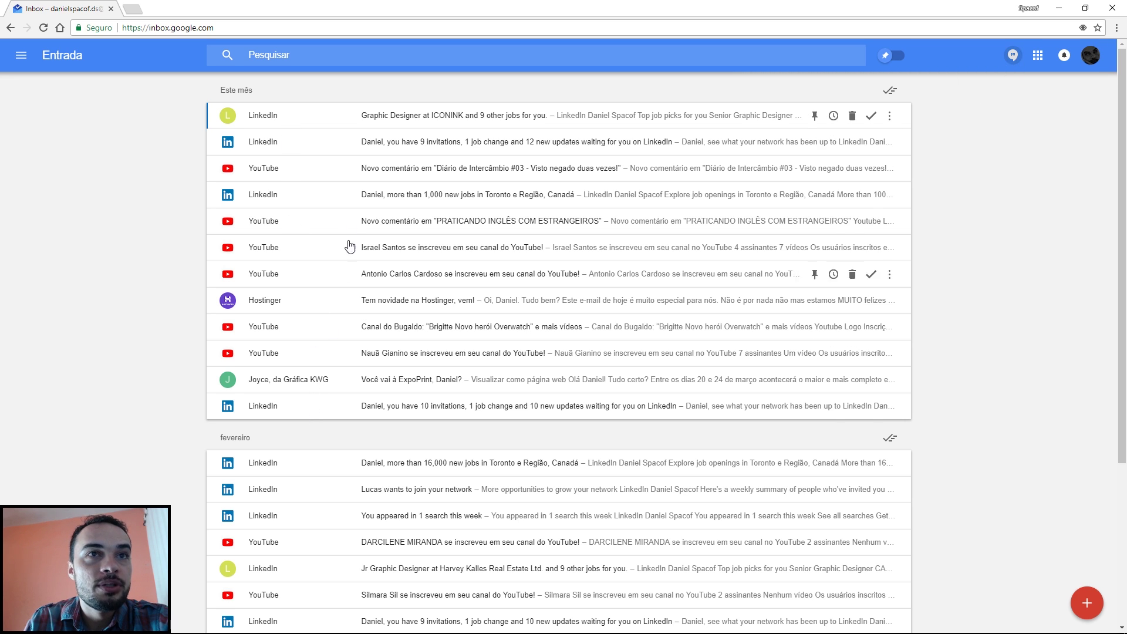
Show the main menu and delete the YouTube email about the comment on "Diário de Intercâmbio #03 - Visto negado duas vezes!".
{"action": "left_click", "coordinate": [21, 58]}
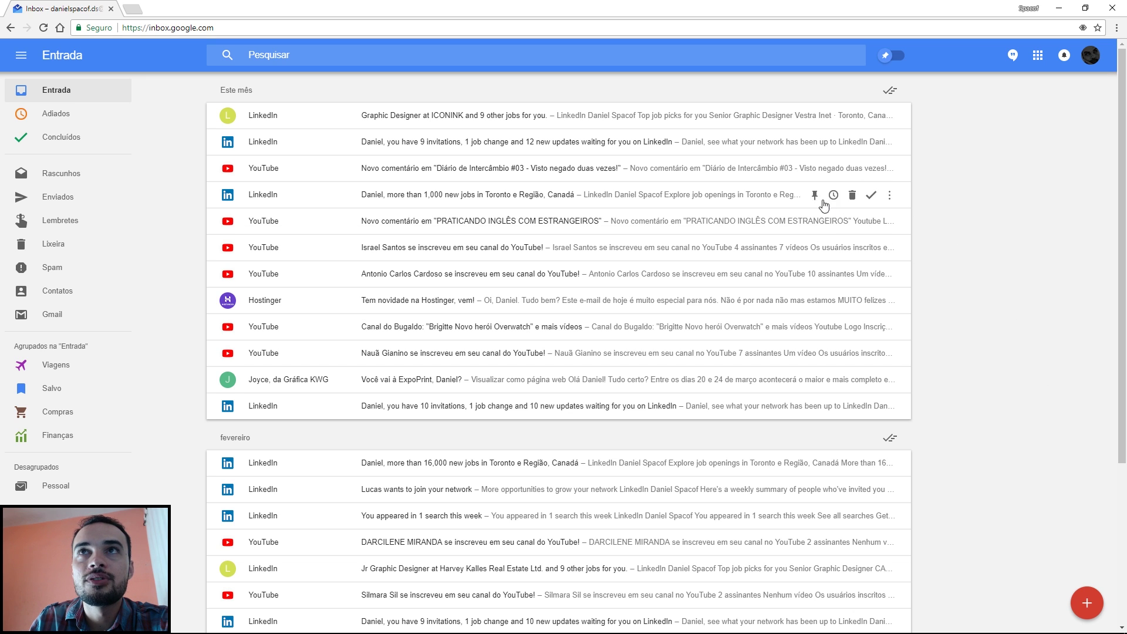
{"action": "left_click", "coordinate": [852, 169]}
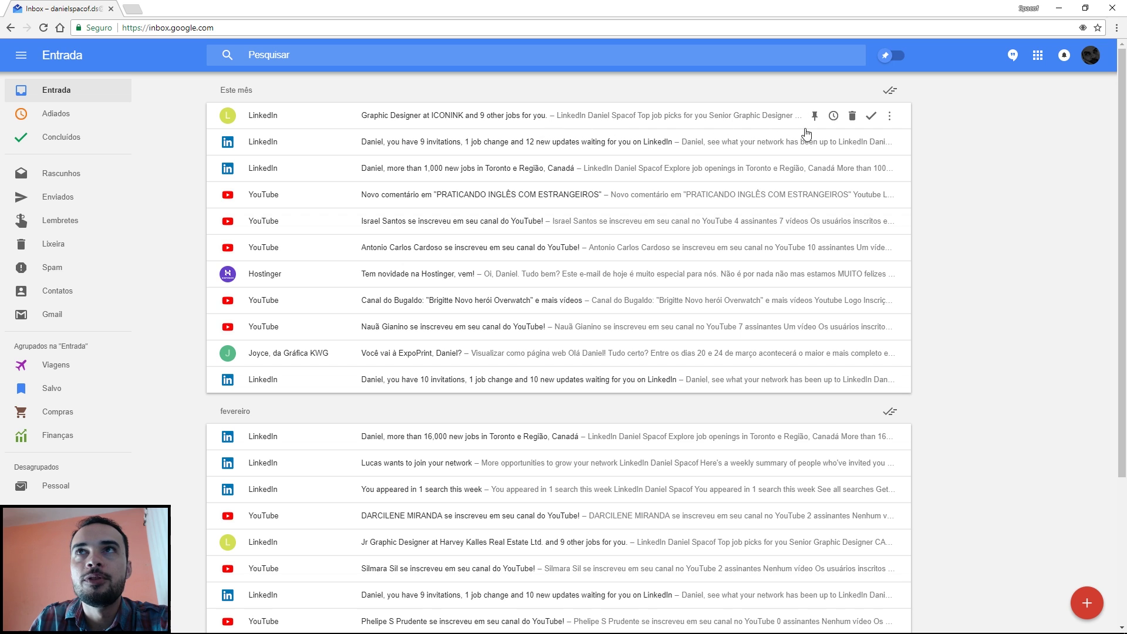
Mark the LinkedIn email "Graphic Designer at ICONINK and 9 other jobs for you" as completed and dismiss the explanation.
{"action": "left_click", "coordinate": [871, 117]}
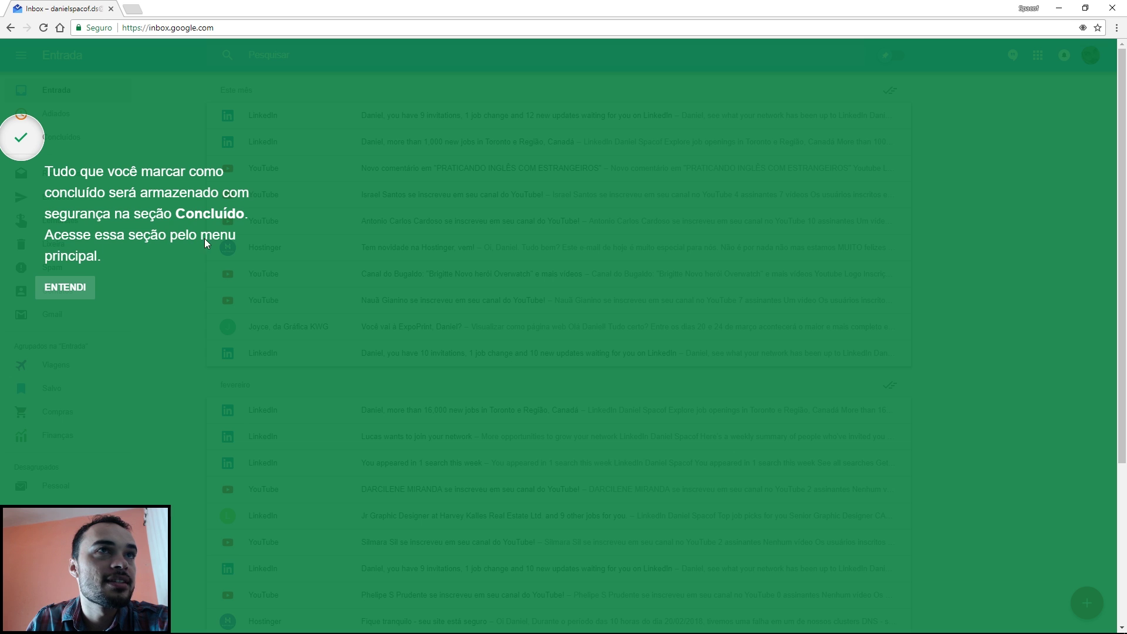
{"action": "left_click", "coordinate": [82, 288]}
Look through the Concluídos and Adiados sections and return to Entrada.
{"action": "left_click", "coordinate": [91, 138]}
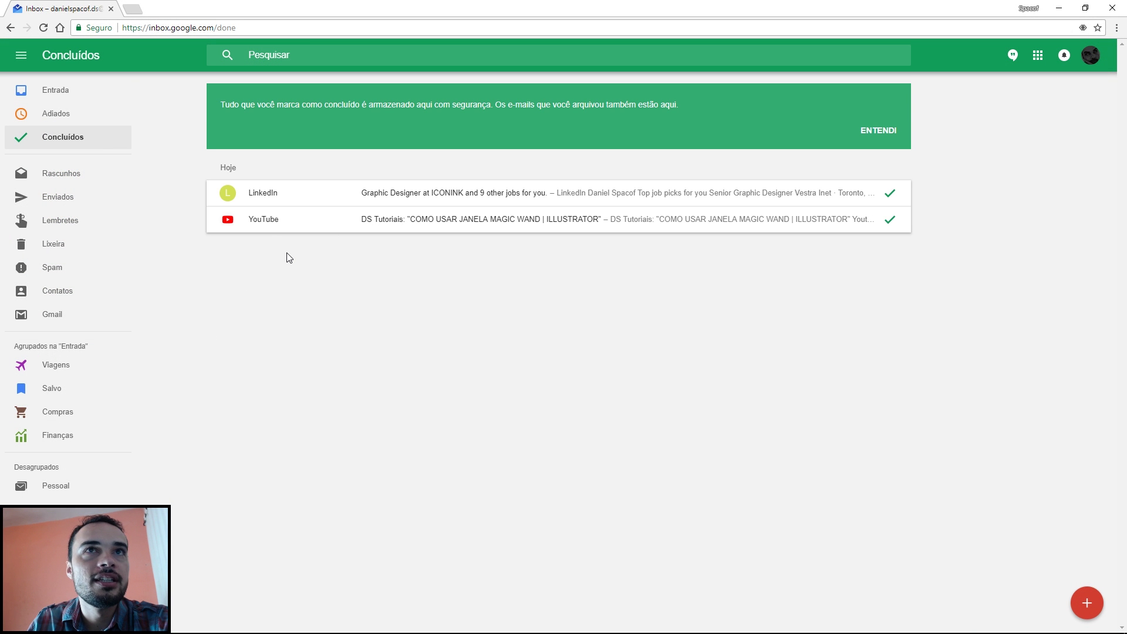
{"action": "left_click", "coordinate": [93, 94]}
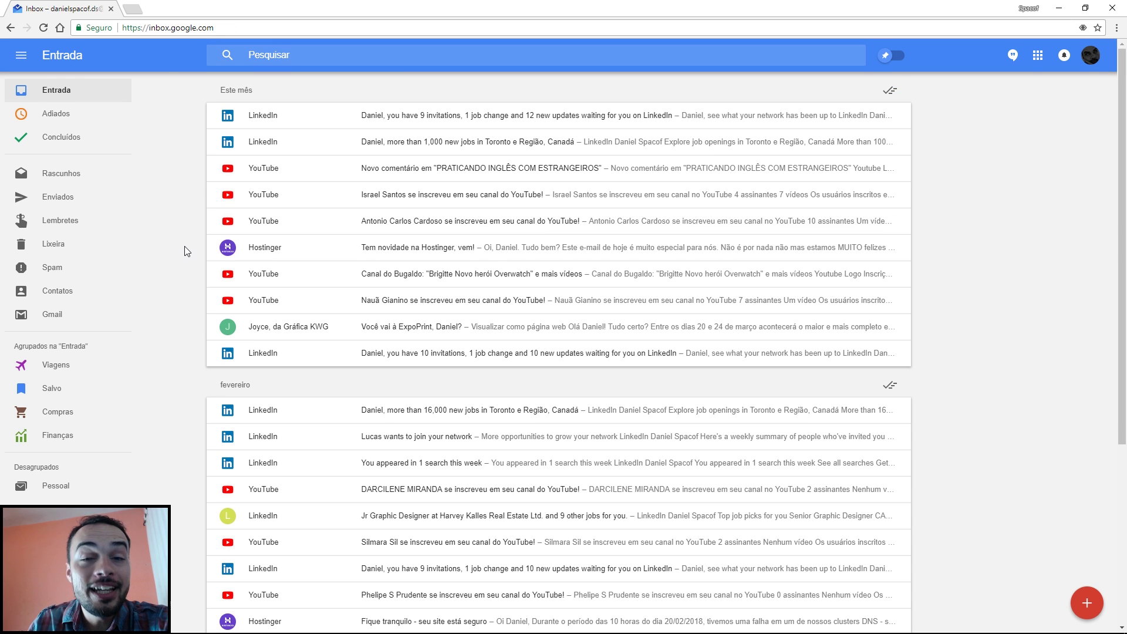
{"action": "left_click", "coordinate": [93, 113]}
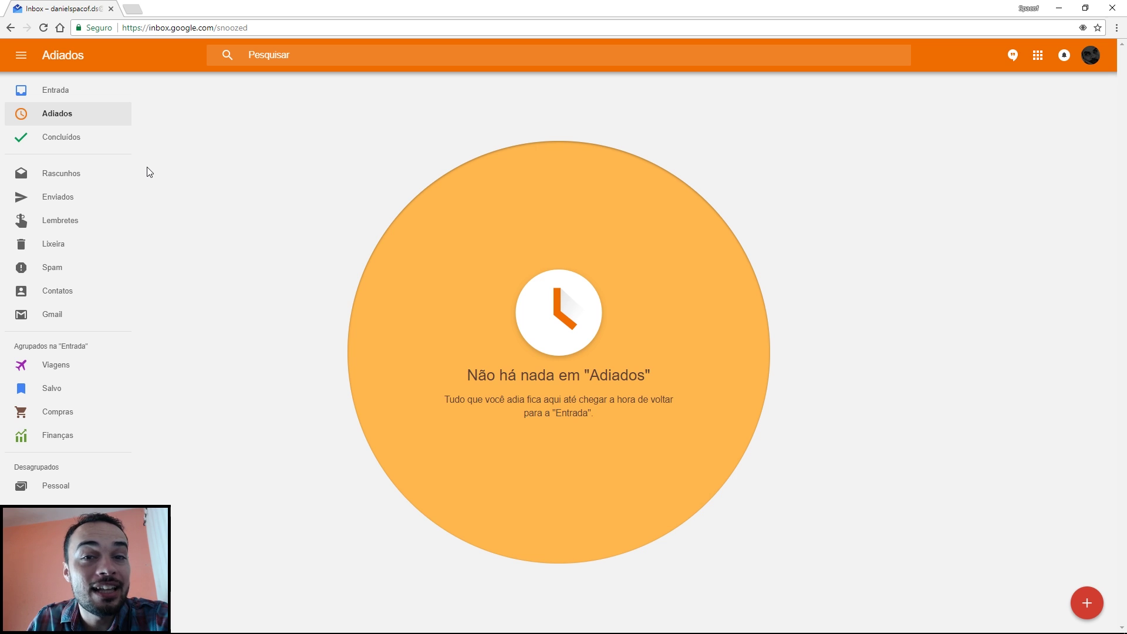
{"action": "left_click", "coordinate": [76, 89]}
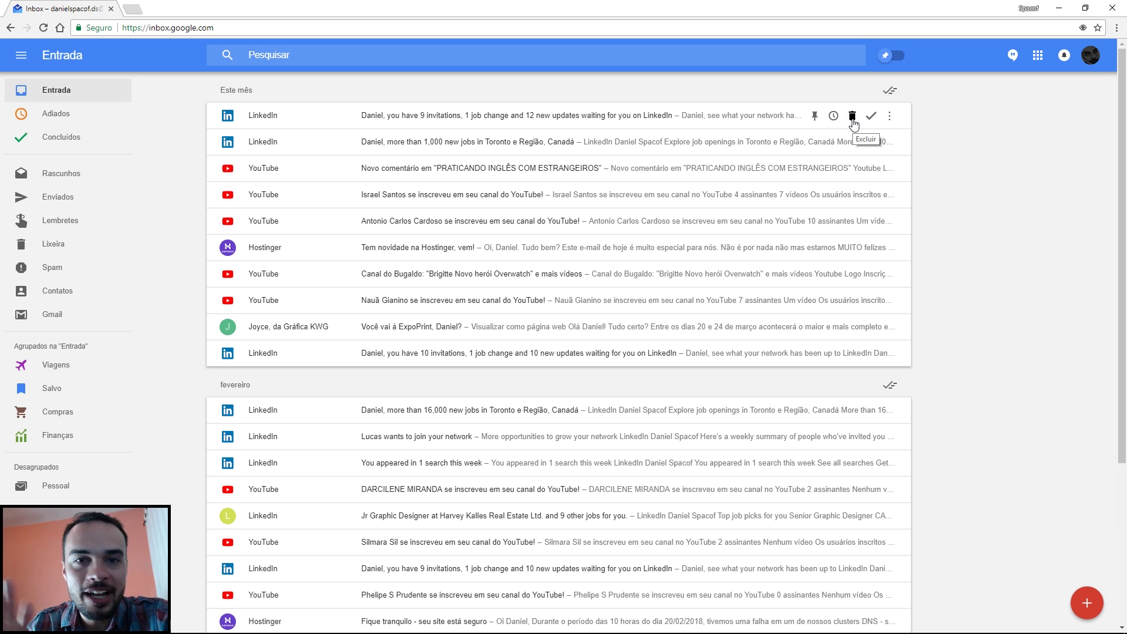
Snooze the LinkedIn email about 9 invitations and 12 new updates until seg, 12 de mar at 08:00 and check it in Adiados.
{"action": "left_click", "coordinate": [833, 116]}
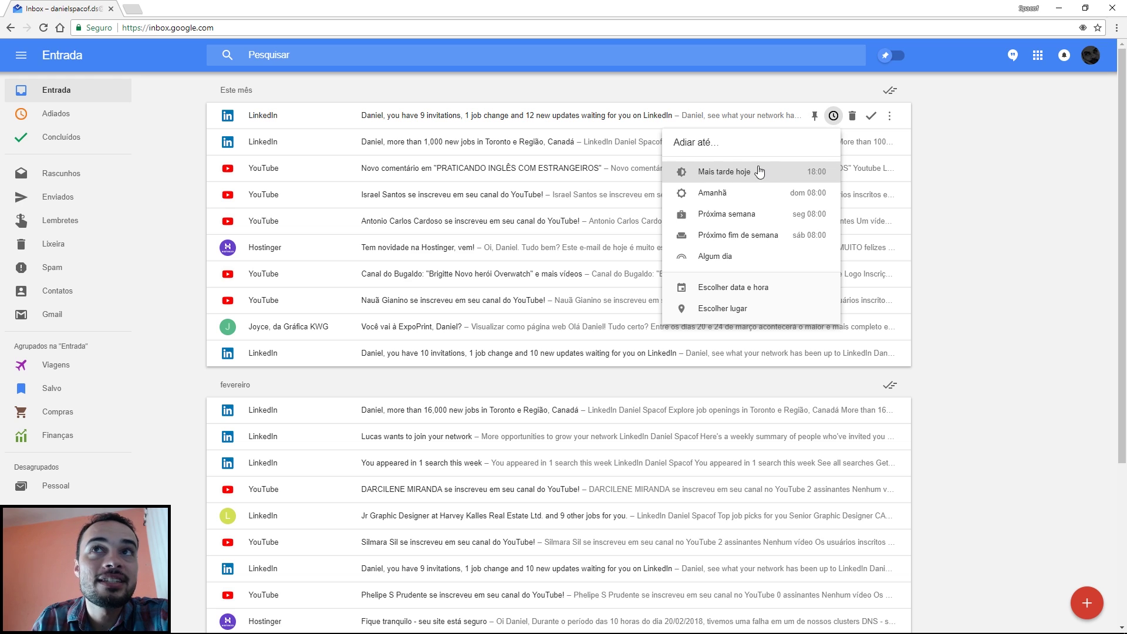
{"action": "left_click", "coordinate": [766, 287]}
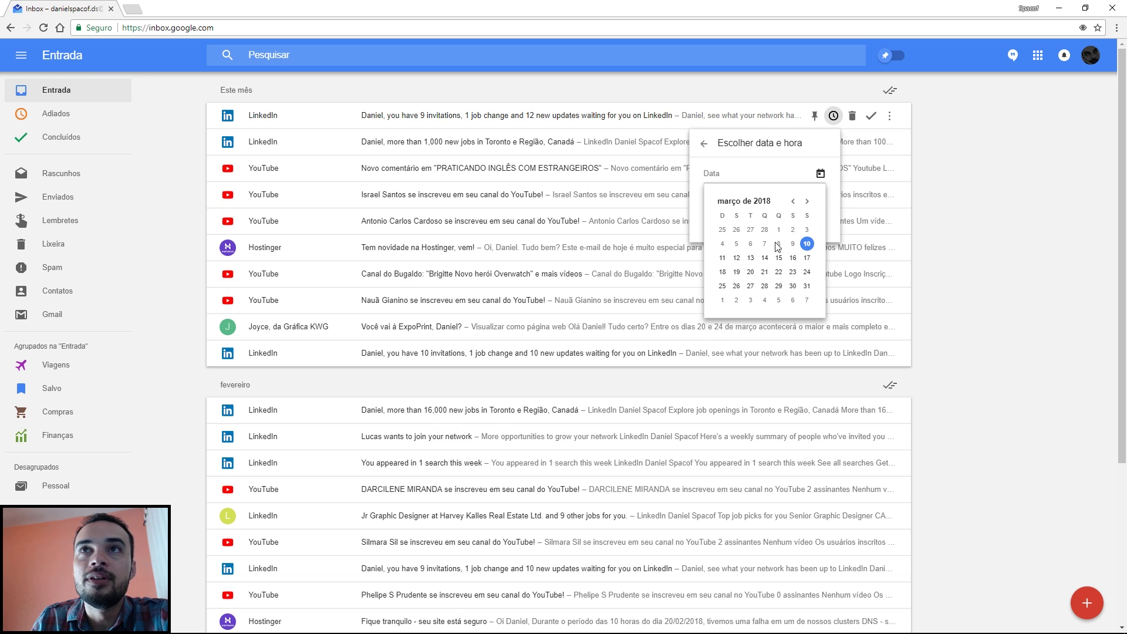
{"action": "left_click", "coordinate": [736, 258]}
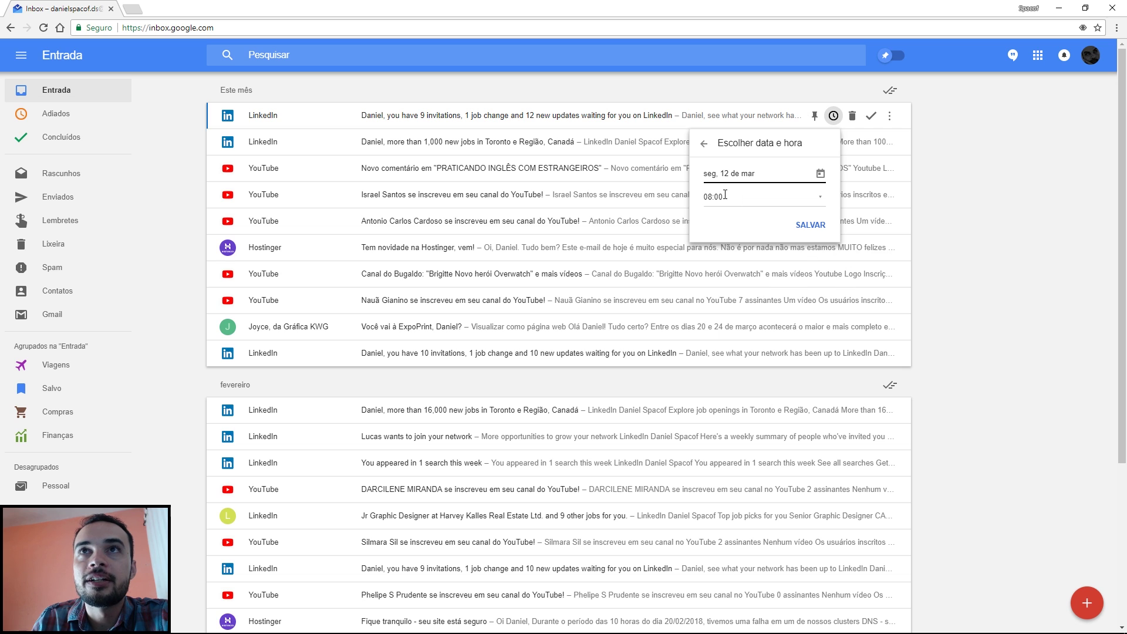
{"action": "left_click", "coordinate": [810, 226]}
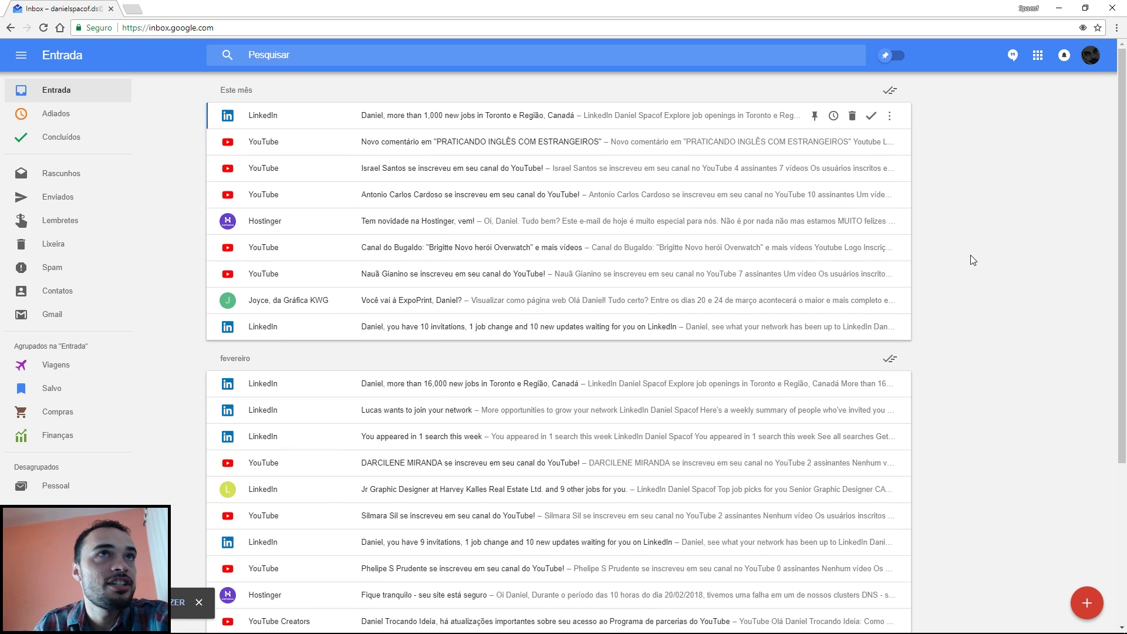
{"action": "left_click", "coordinate": [56, 113]}
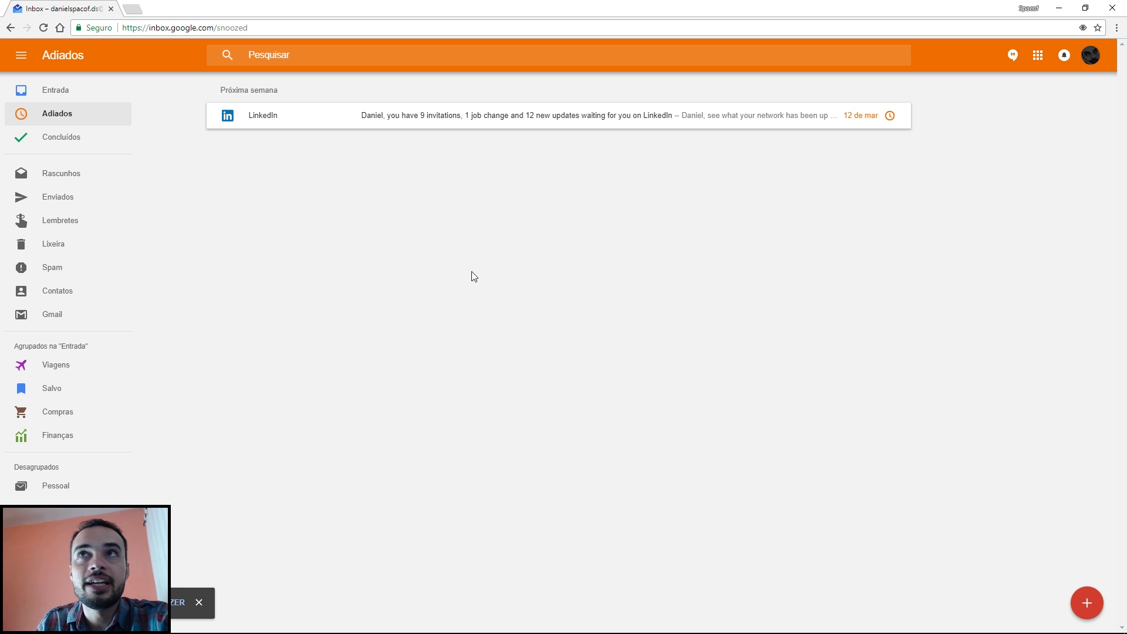
{"action": "key", "text": "alt+Left"}
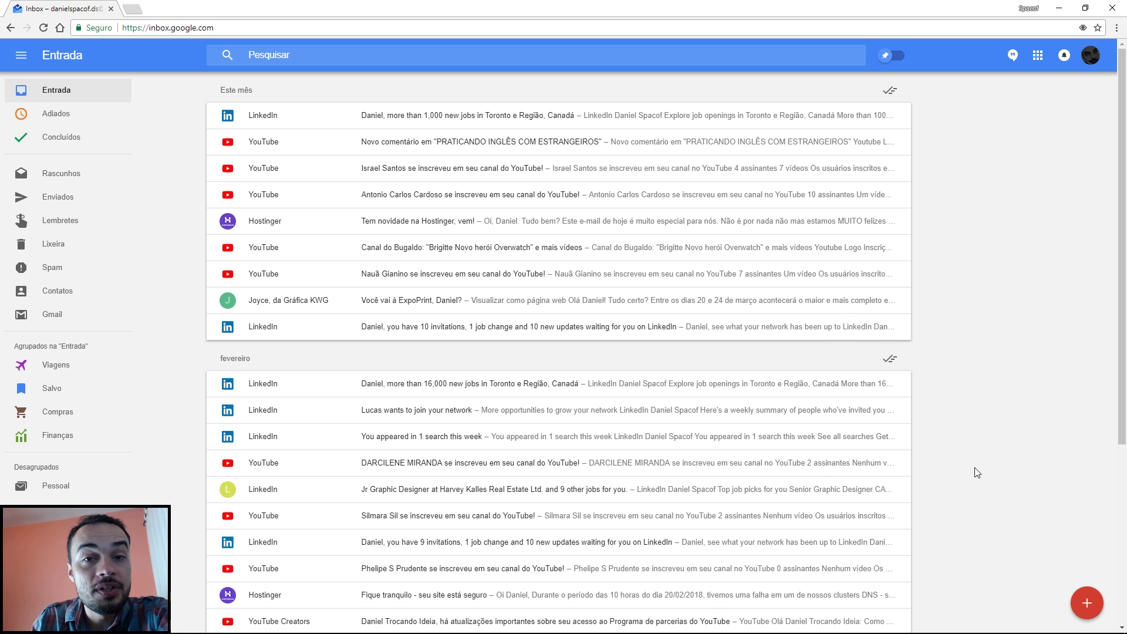
Create a reminder titled "Lembrete" postponed until Amanhã, check it in Adiados and return to Entrada.
{"action": "mouse_move", "coordinate": [1082, 611]}
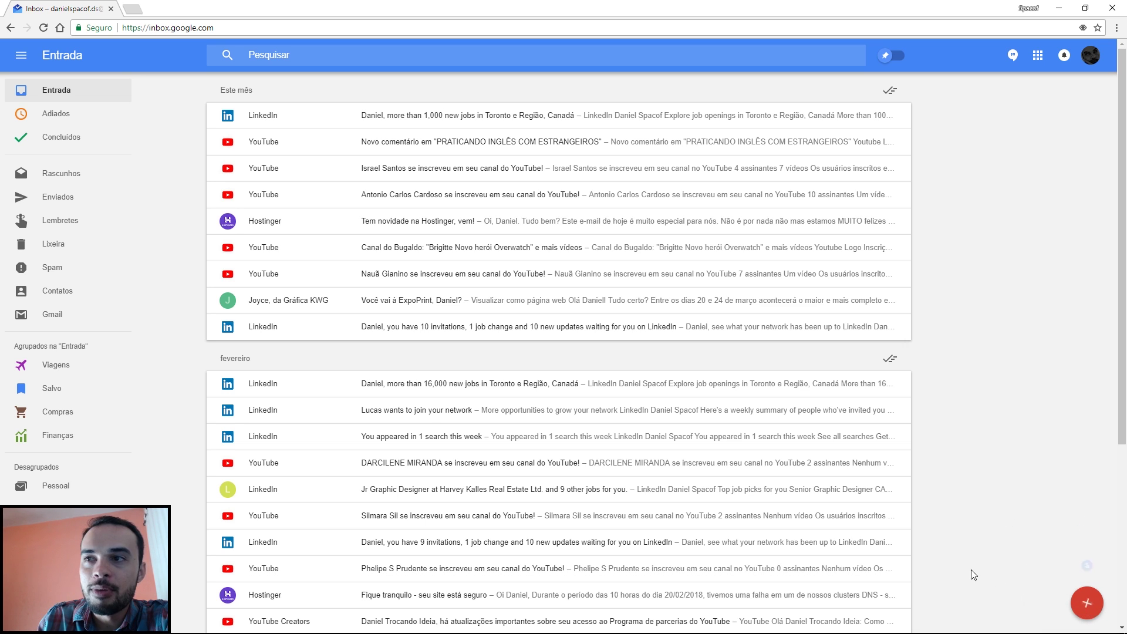
{"action": "left_click", "coordinate": [1087, 566]}
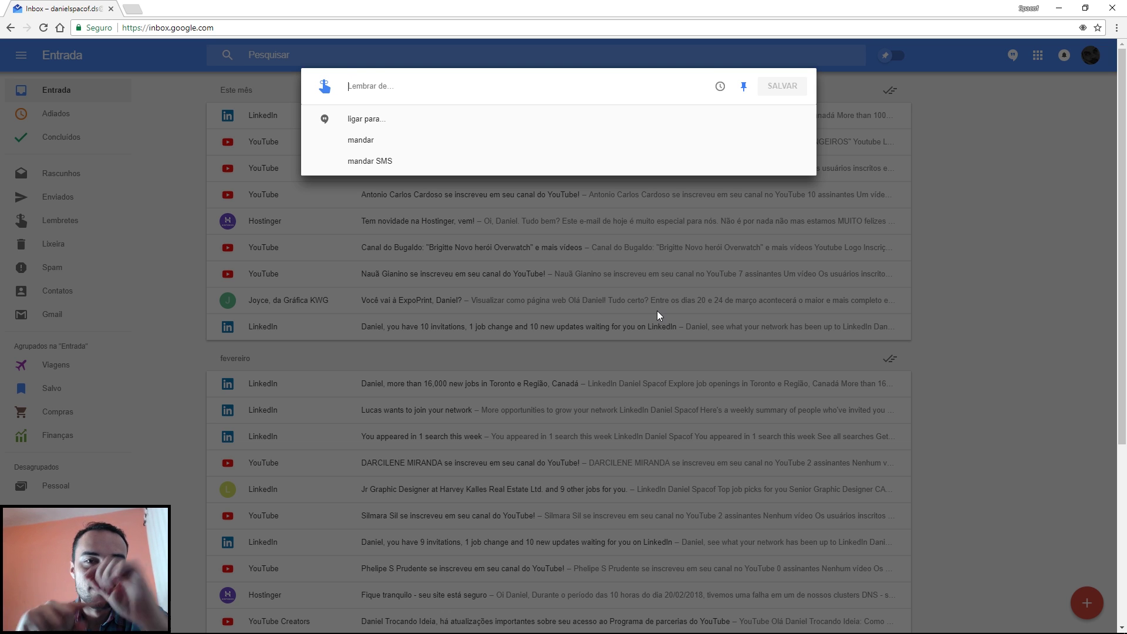
{"action": "type", "text": "L"}
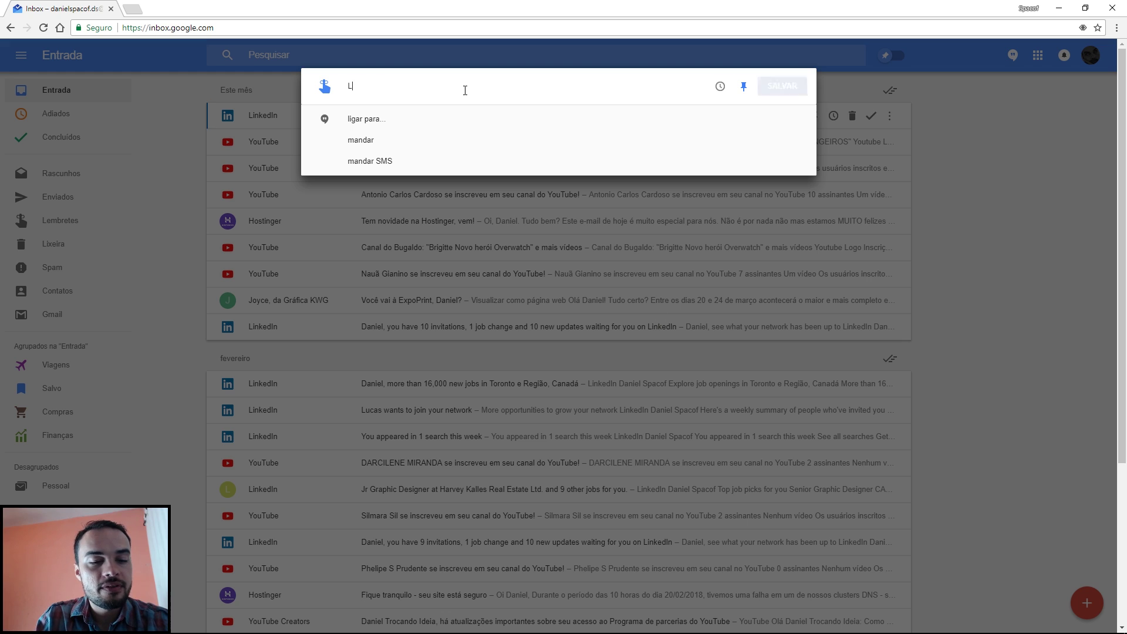
{"action": "type", "text": "embrete"}
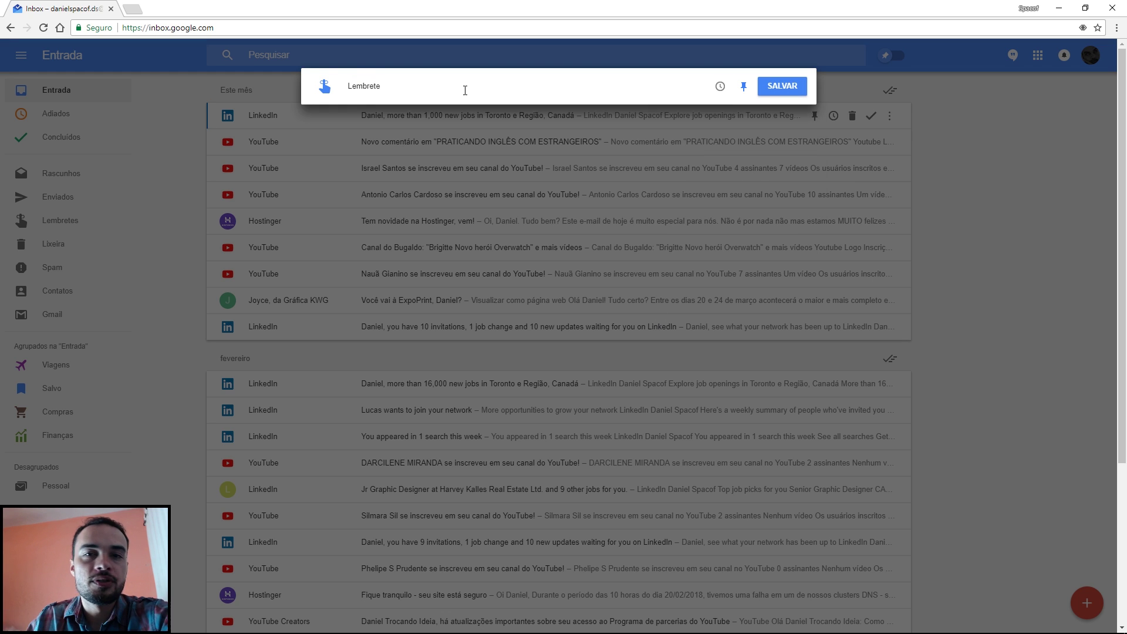
{"action": "left_click", "coordinate": [719, 86]}
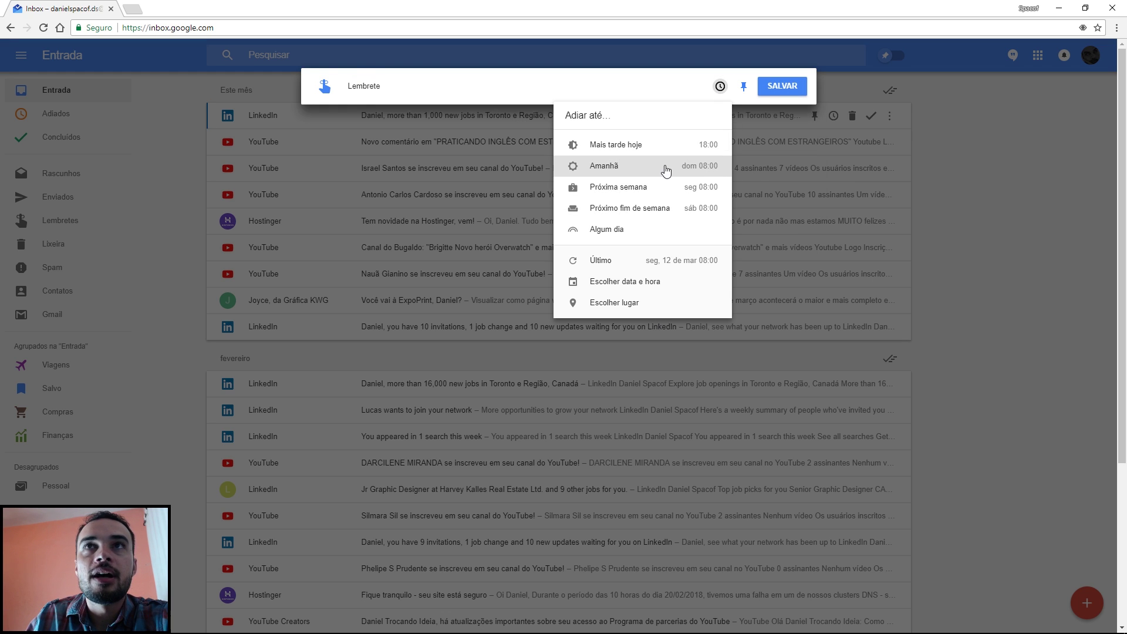
{"action": "left_click", "coordinate": [636, 167]}
{"action": "left_click", "coordinate": [656, 261]}
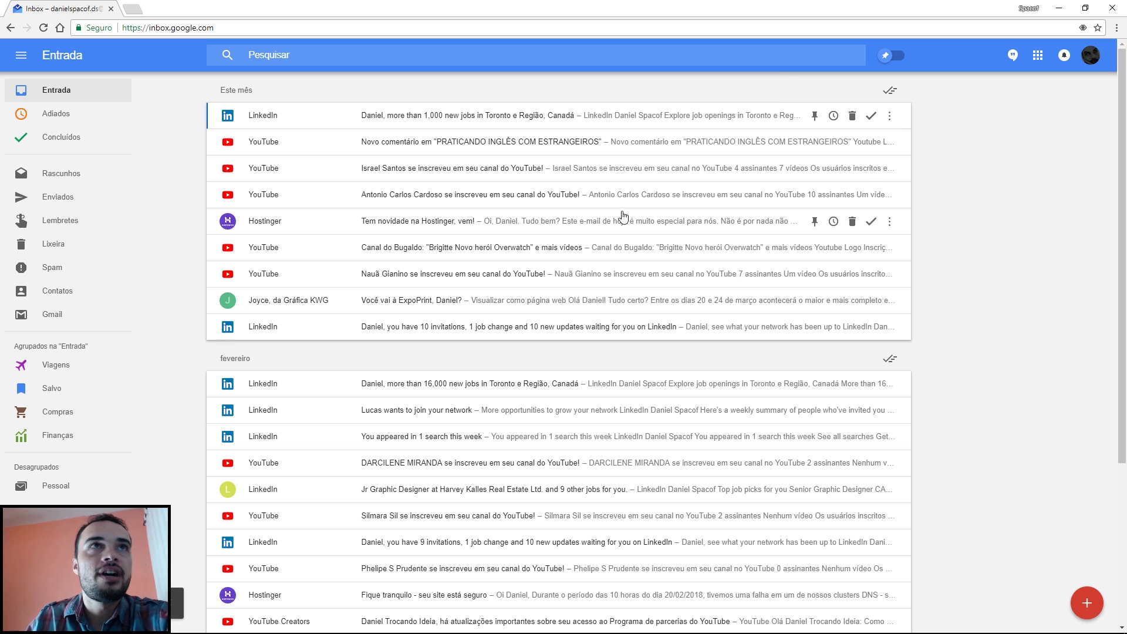
{"action": "left_click", "coordinate": [100, 115]}
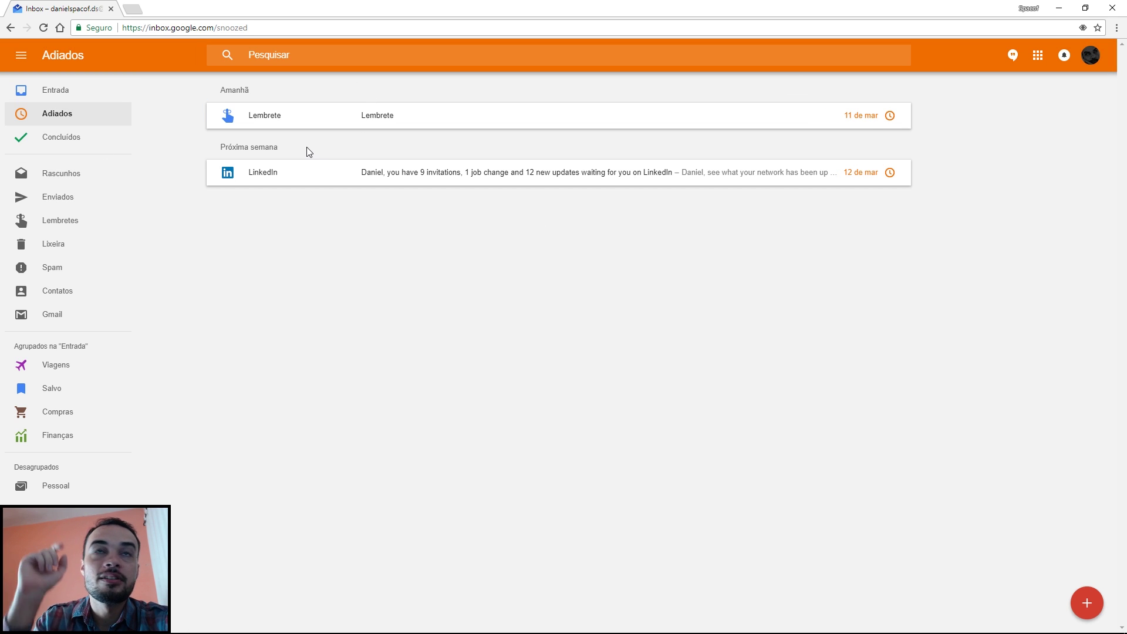
{"action": "left_click", "coordinate": [63, 89]}
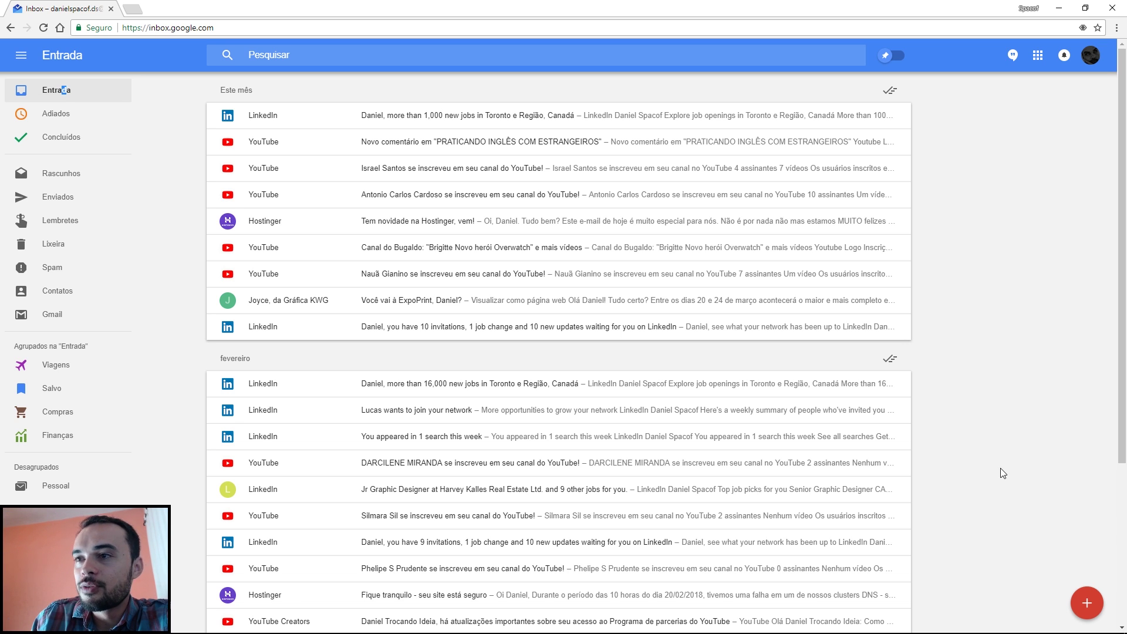
Start a new reminder titled "Postar vídeo" and schedule it for seg, 12 de mar at 11:00.
{"action": "mouse_move", "coordinate": [1087, 603]}
{"action": "left_click", "coordinate": [1086, 565]}
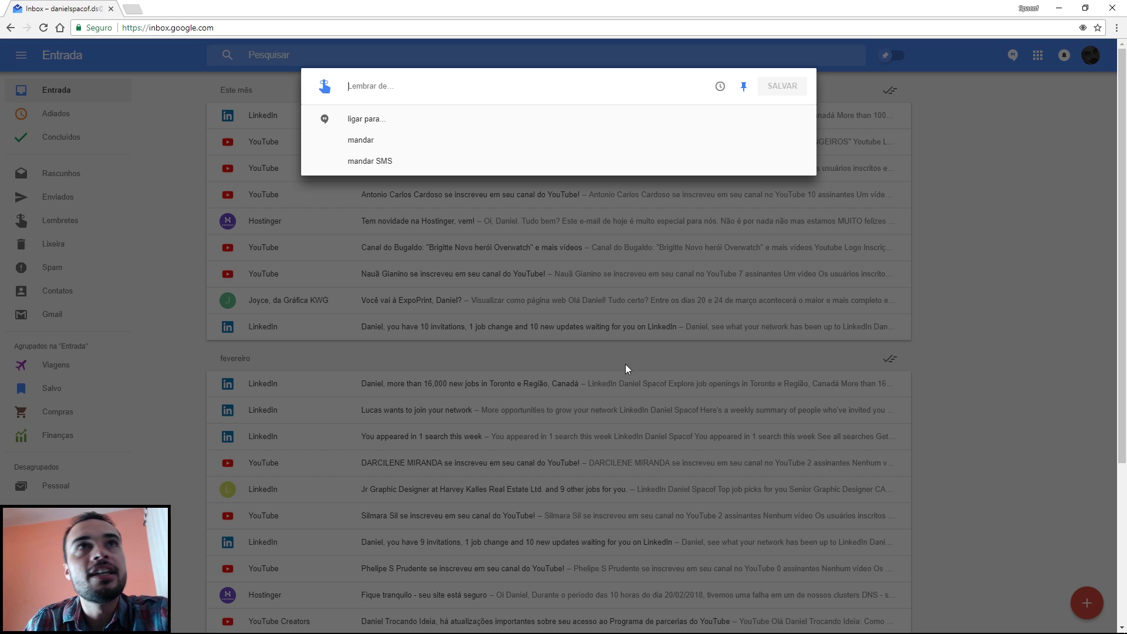
{"action": "type", "text": "Postar vídeo"}
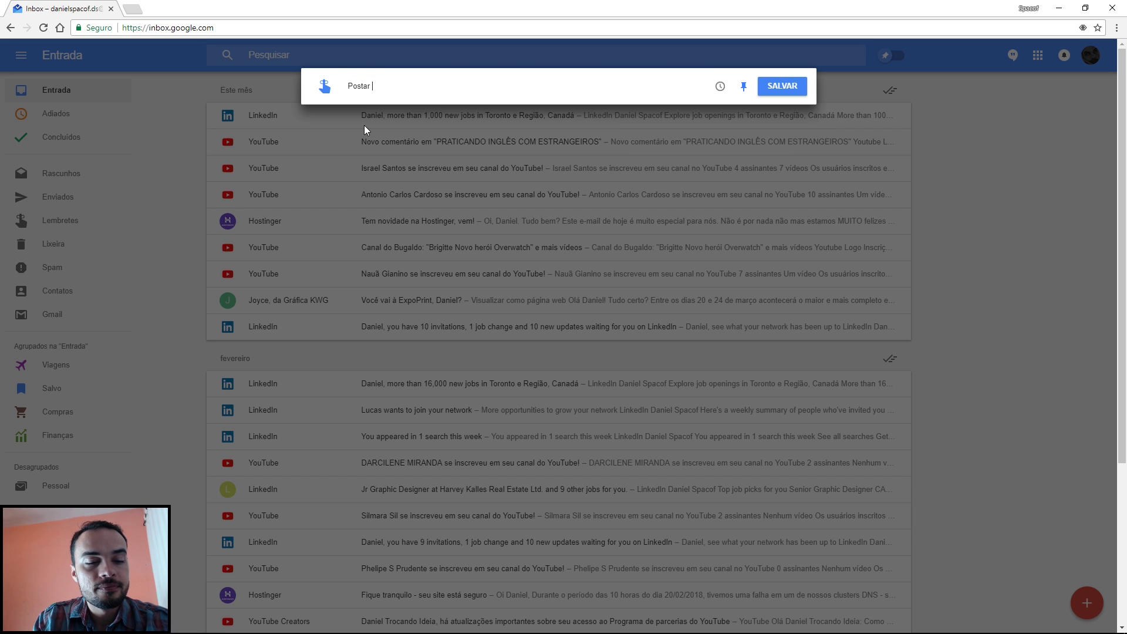
{"action": "left_click", "coordinate": [720, 86]}
{"action": "left_click", "coordinate": [624, 281]}
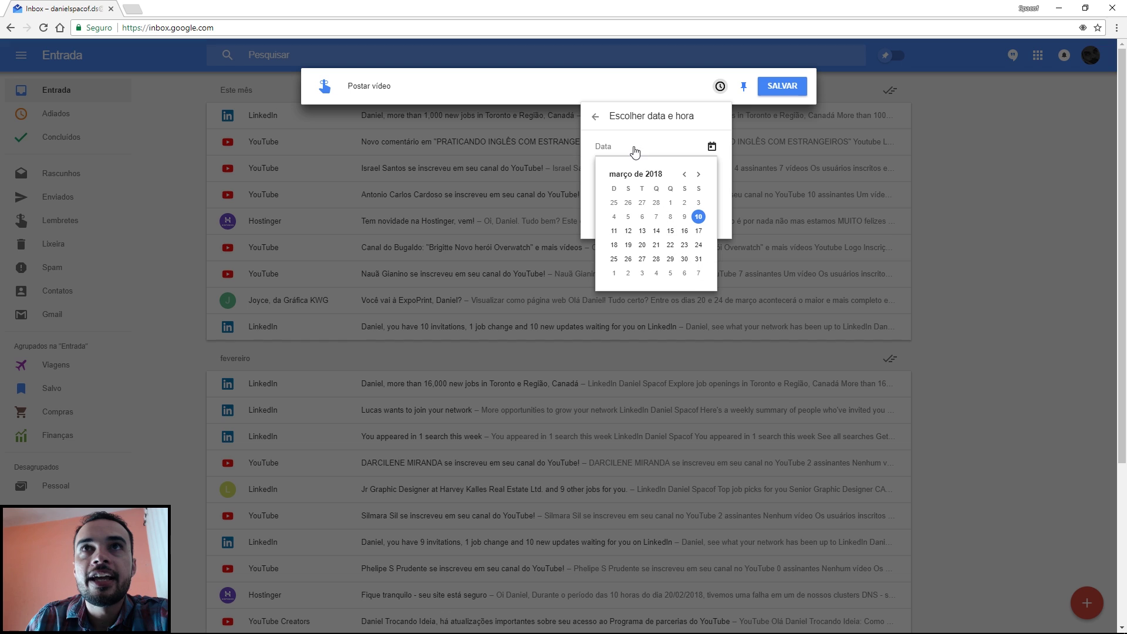
{"action": "left_click", "coordinate": [629, 218]}
{"action": "left_click", "coordinate": [598, 170]}
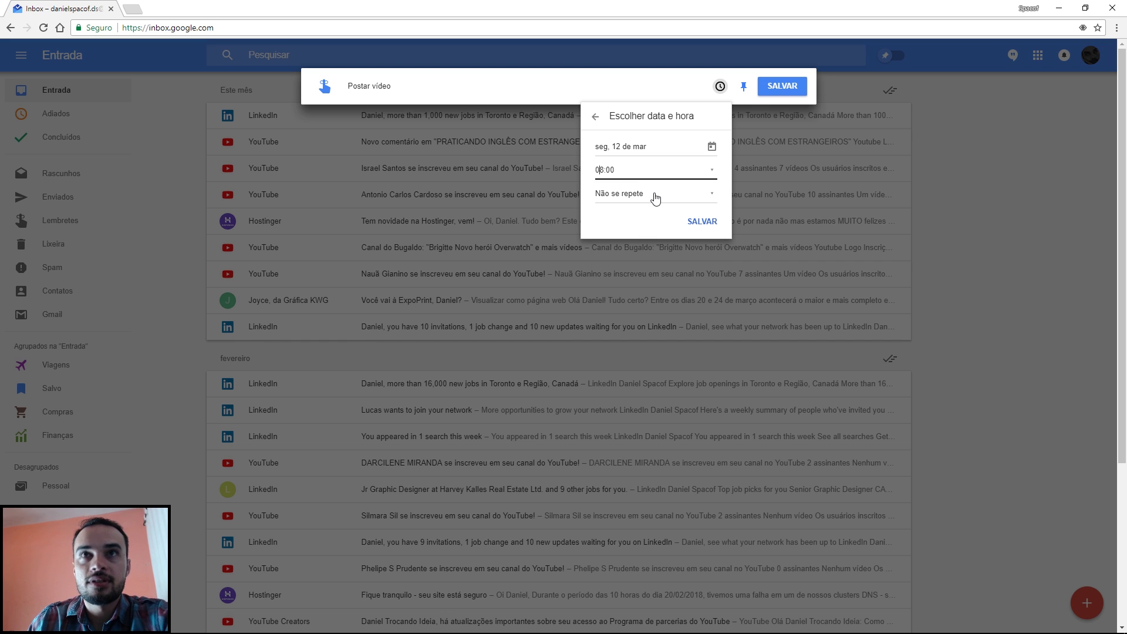
{"action": "type", "text": "11"}
Save the "Postar vídeo" reminder with the repetition Semanalmente and check it in Adiados.
{"action": "left_click", "coordinate": [655, 197]}
{"action": "left_click", "coordinate": [640, 196]}
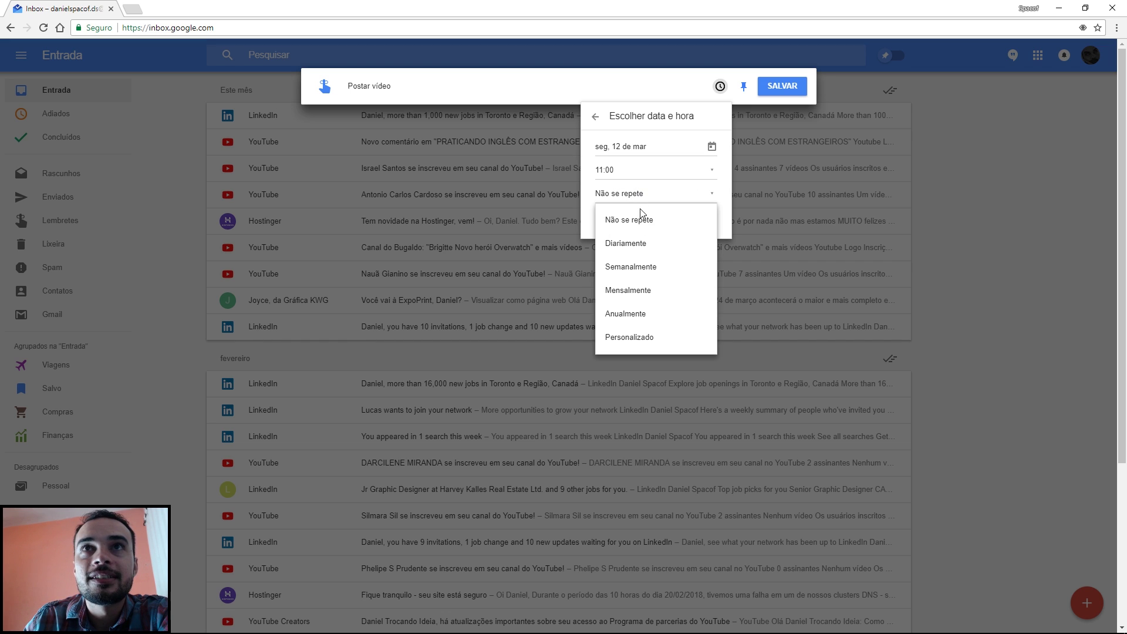
{"action": "left_click", "coordinate": [646, 266]}
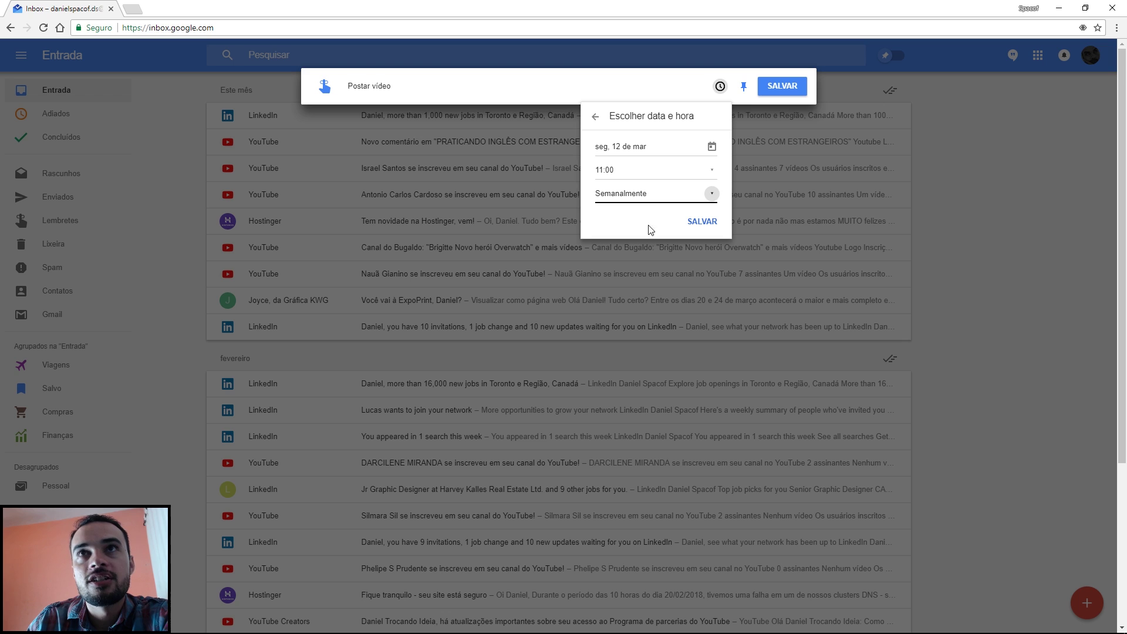
{"action": "left_click", "coordinate": [682, 218]}
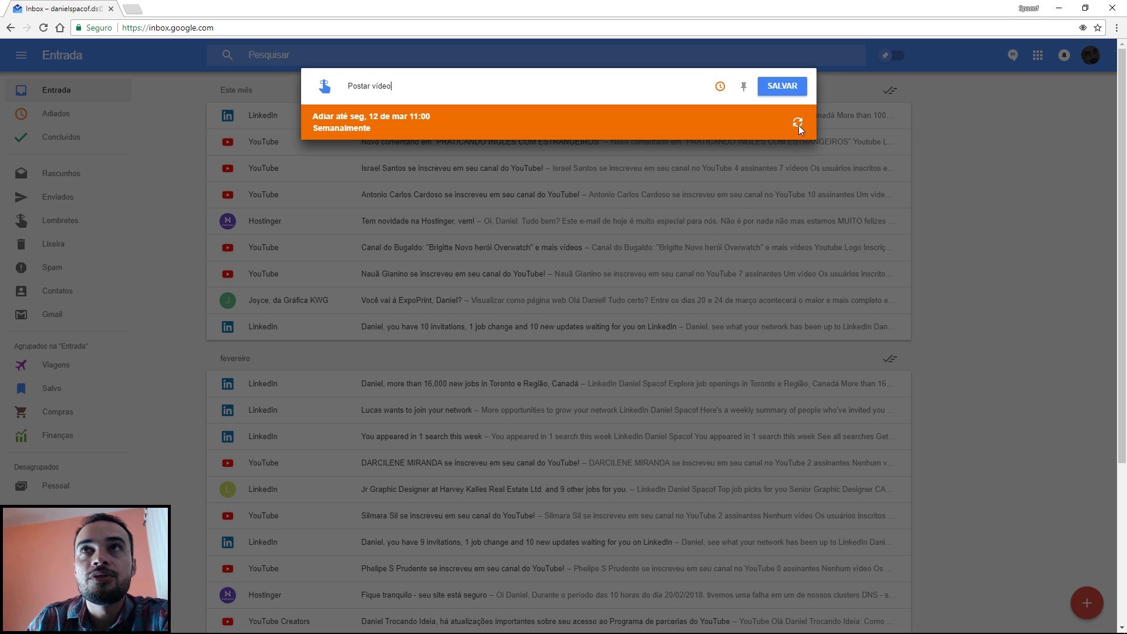
{"action": "left_click", "coordinate": [782, 86]}
{"action": "left_click", "coordinate": [56, 114]}
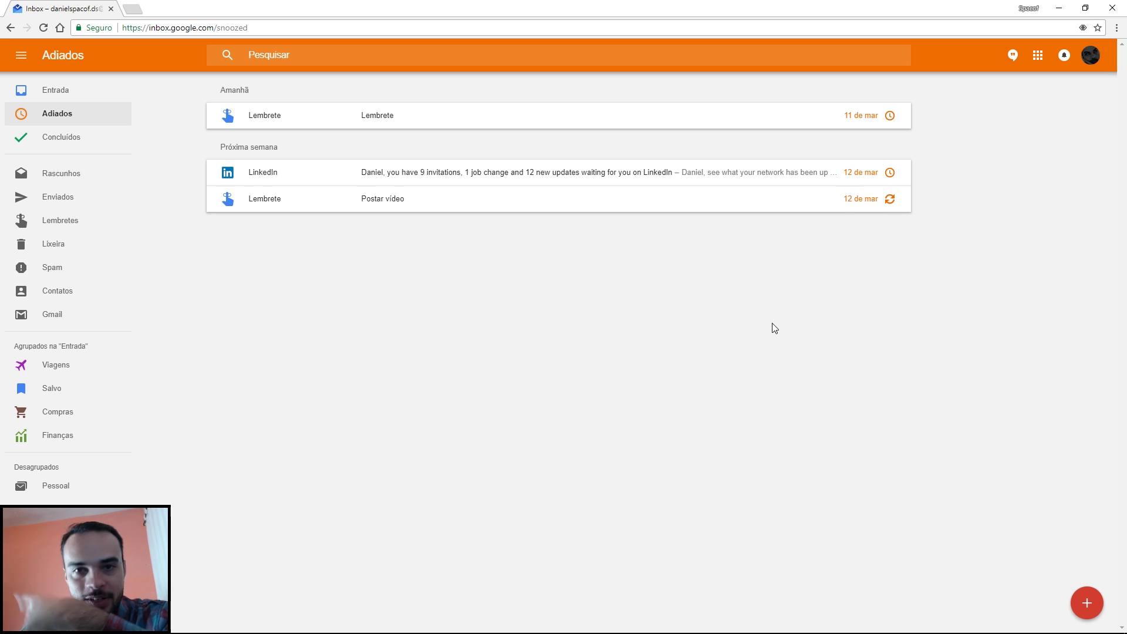
{"action": "left_click", "coordinate": [47, 92]}
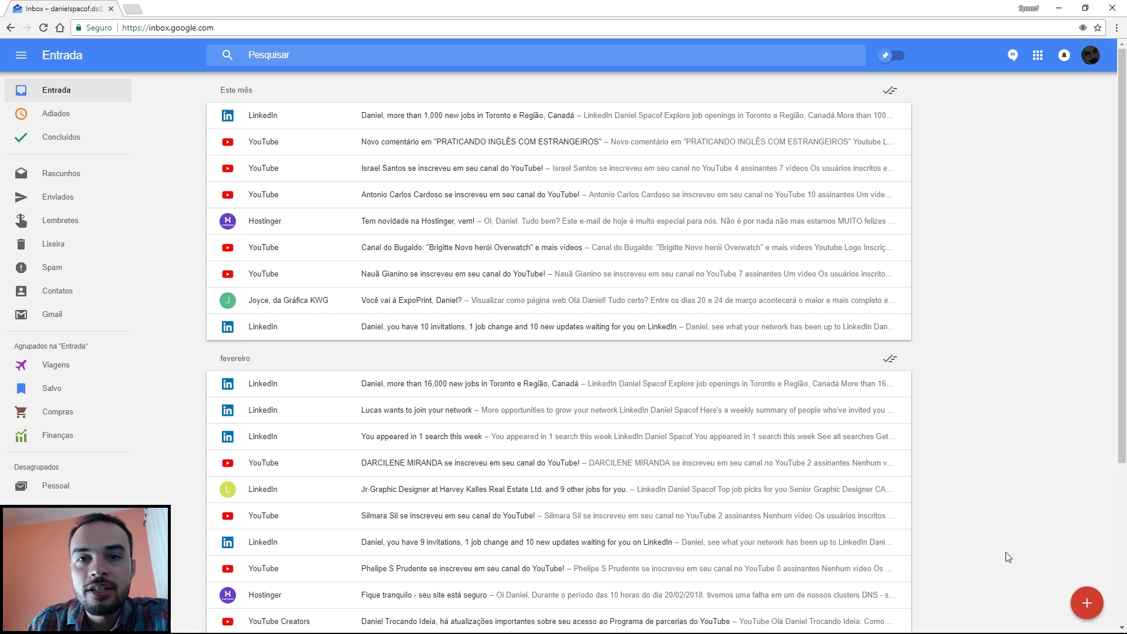
Start a new reminder titled "Cobrar cliente X" and set its date to dom, 1 de abr.
{"action": "mouse_move", "coordinate": [1087, 603]}
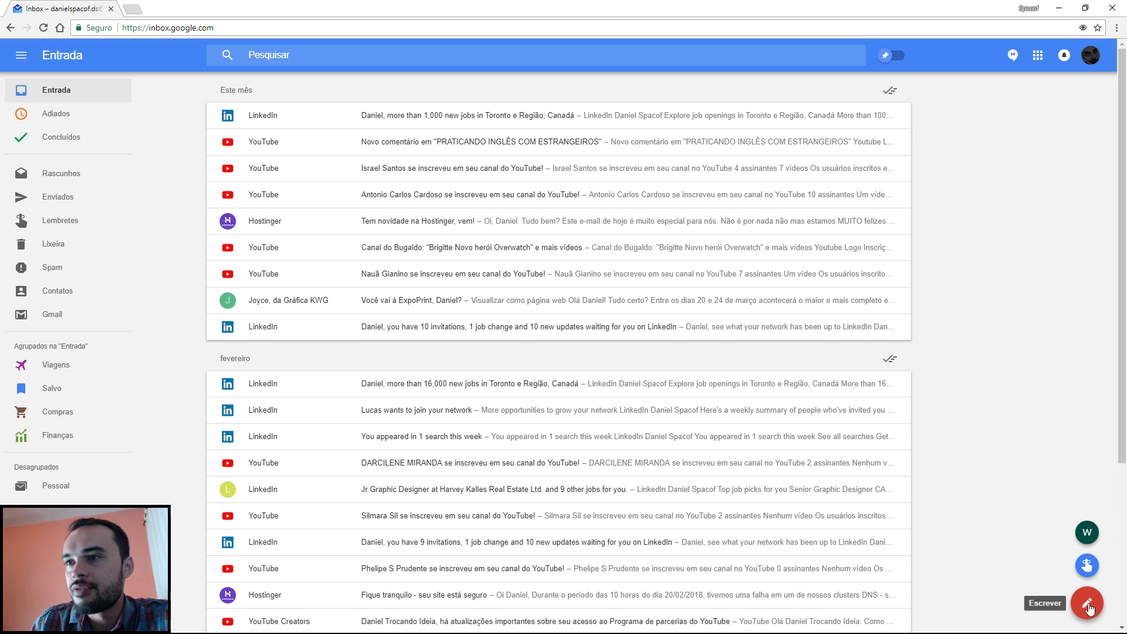
{"action": "left_click", "coordinate": [1087, 566]}
{"action": "type", "text": "C"}
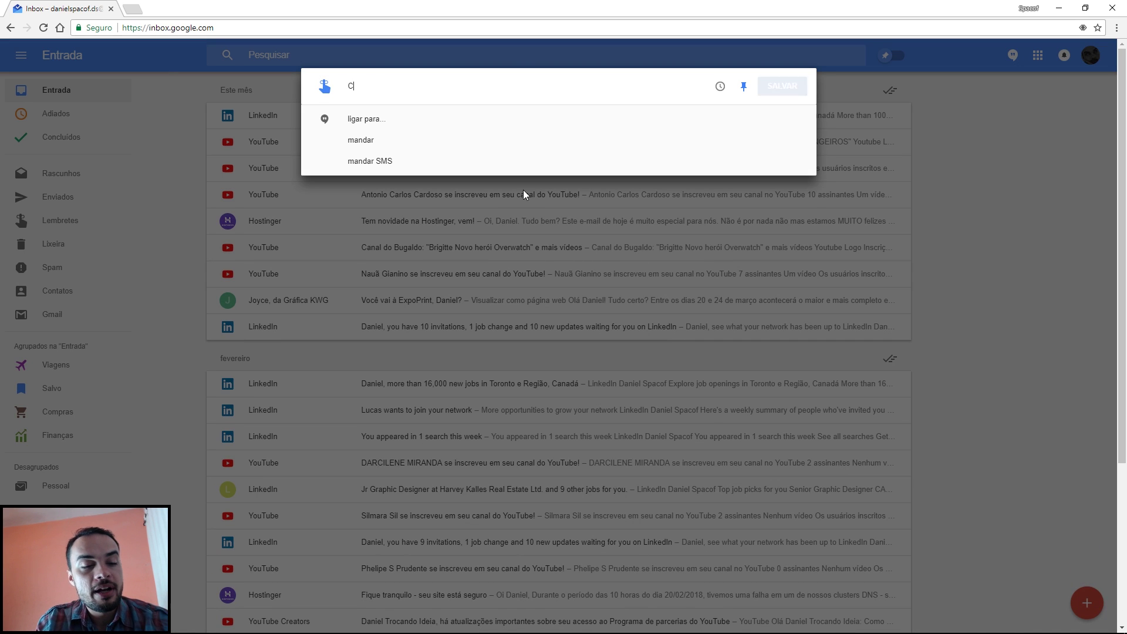
{"action": "type", "text": "obrar cliente X"}
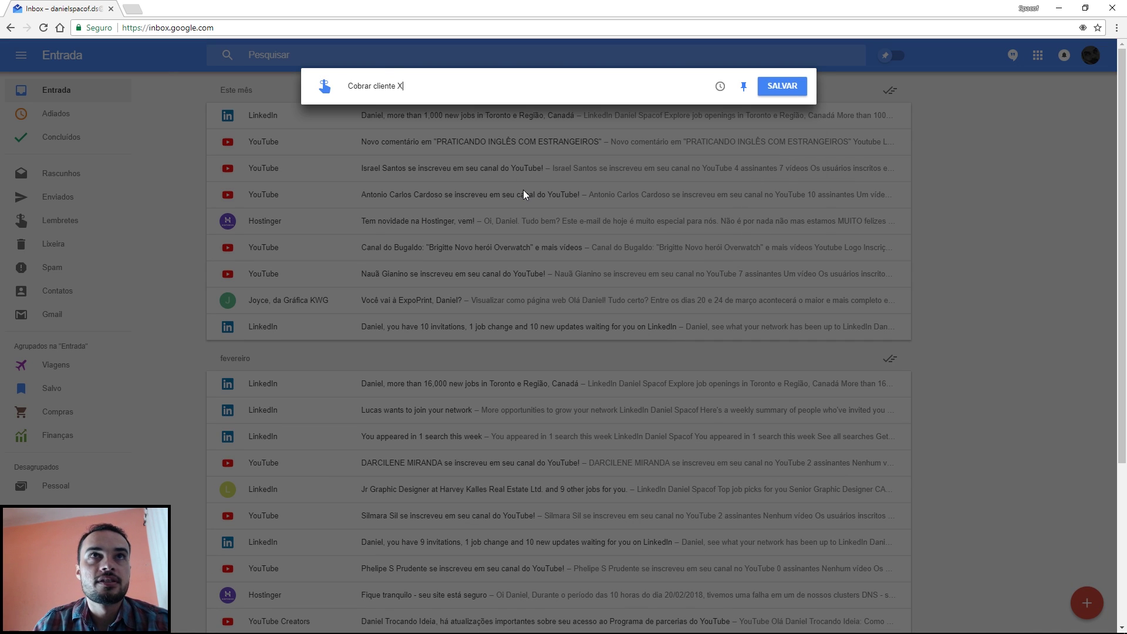
{"action": "left_click", "coordinate": [720, 86]}
{"action": "left_click", "coordinate": [611, 279]}
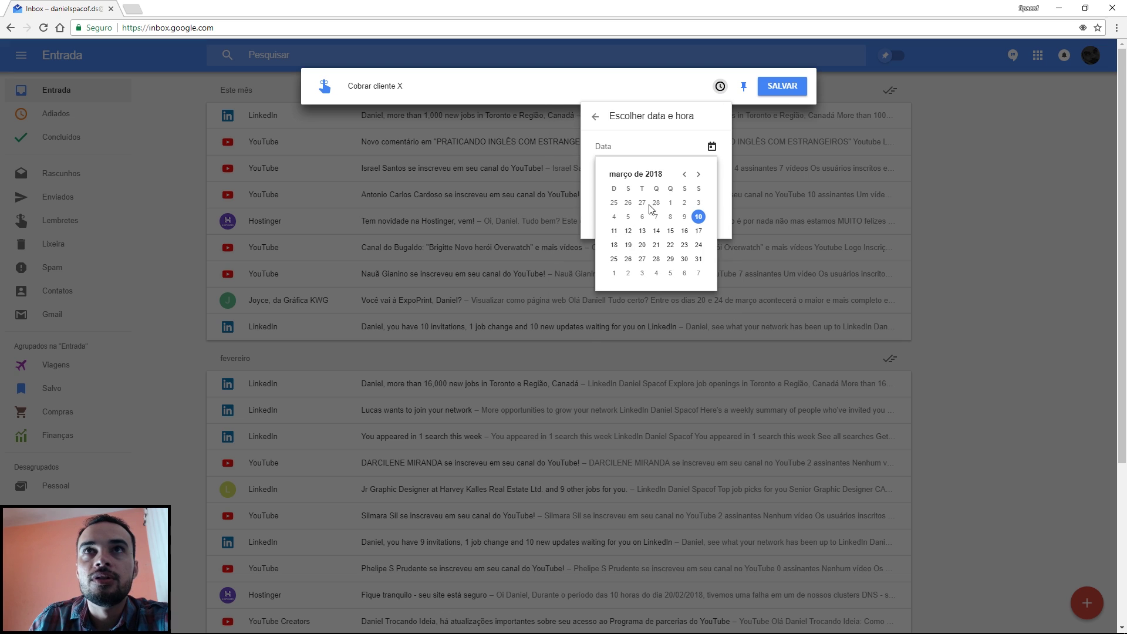
{"action": "left_click", "coordinate": [614, 273]}
Save the "Cobrar cliente X" reminder with the repetition Mensalmente and check it in Adiados.
{"action": "left_click", "coordinate": [610, 192]}
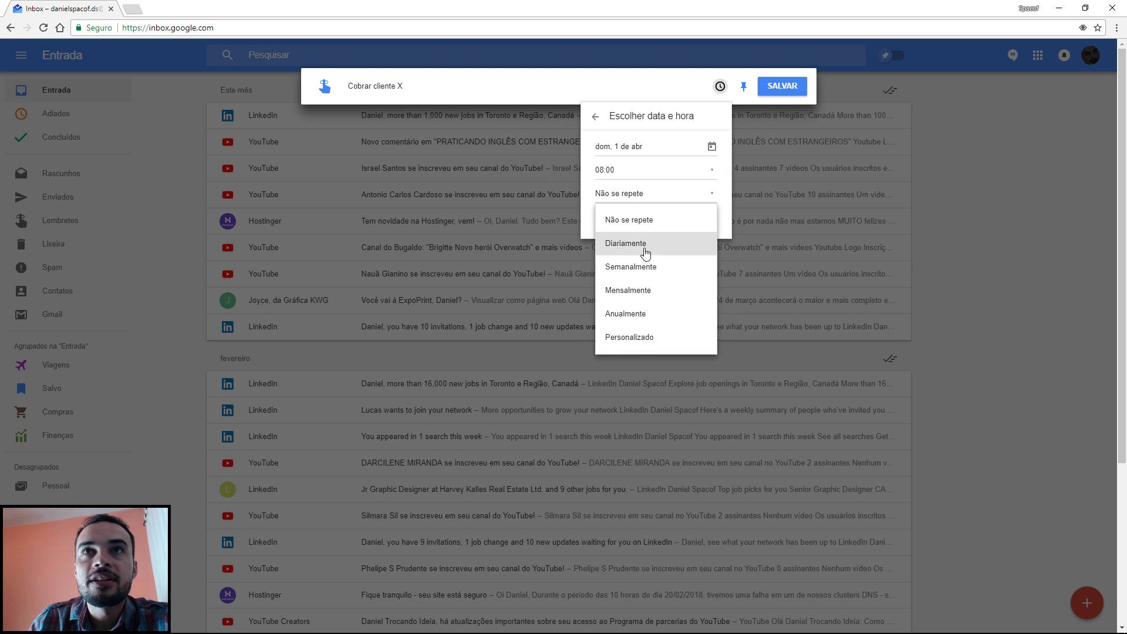
{"action": "left_click", "coordinate": [637, 289]}
{"action": "left_click", "coordinate": [707, 222]}
{"action": "left_click", "coordinate": [782, 86]}
{"action": "left_click", "coordinate": [79, 120]}
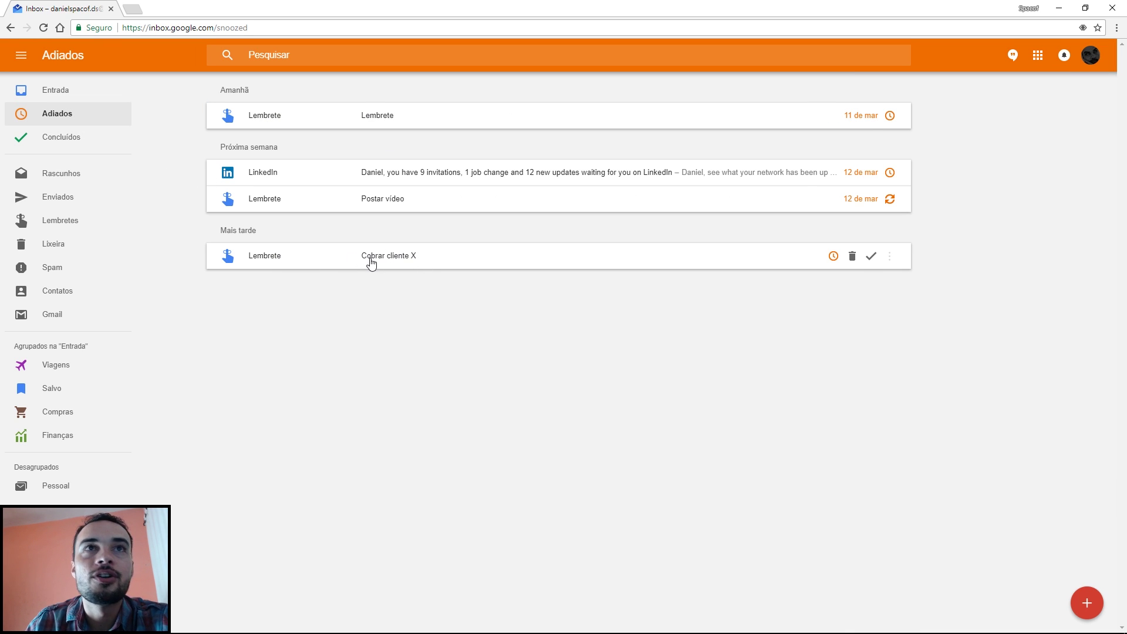
{"action": "key", "text": "alt+Left"}
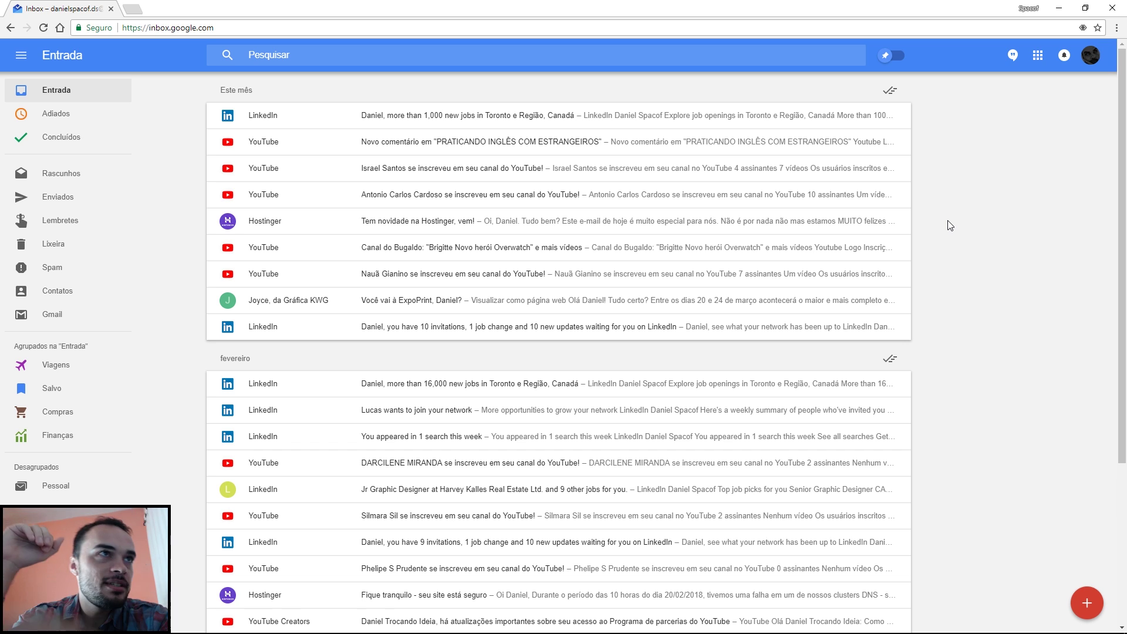
Turn off message grouping in Entrada for Viagens, Salvo, Compras and Finanças, and look over the ungrouped labels.
{"action": "scroll", "coordinate": [100, 317], "scroll_direction": "down", "scroll_amount": 3}
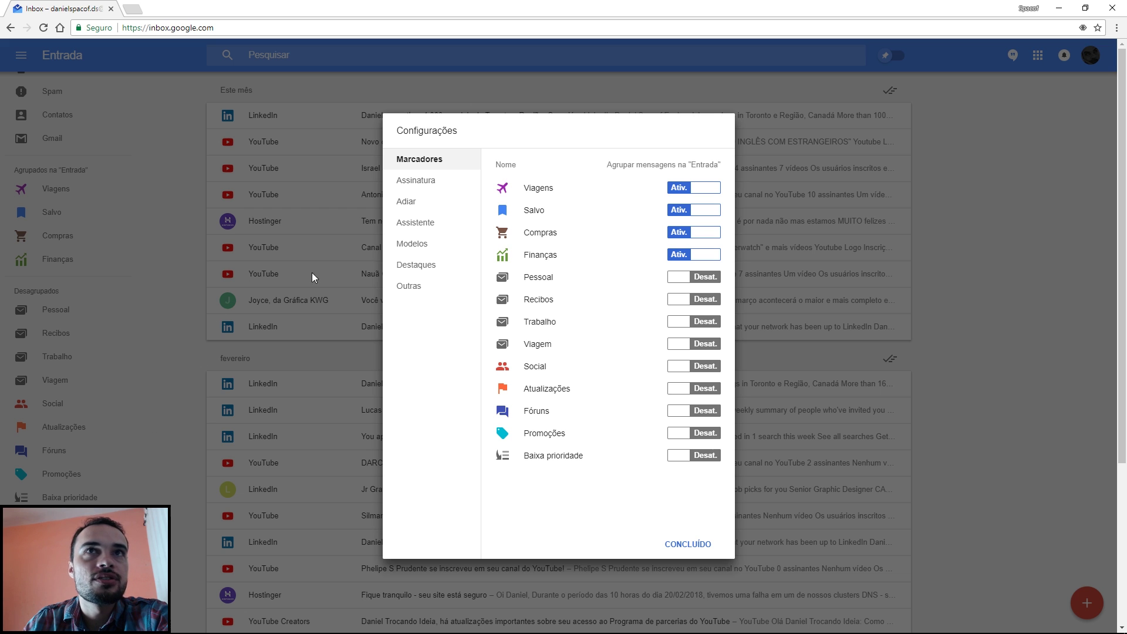
{"action": "left_click", "coordinate": [684, 188]}
{"action": "left_click", "coordinate": [684, 210]}
{"action": "left_click", "coordinate": [684, 233]}
{"action": "left_click", "coordinate": [683, 255]}
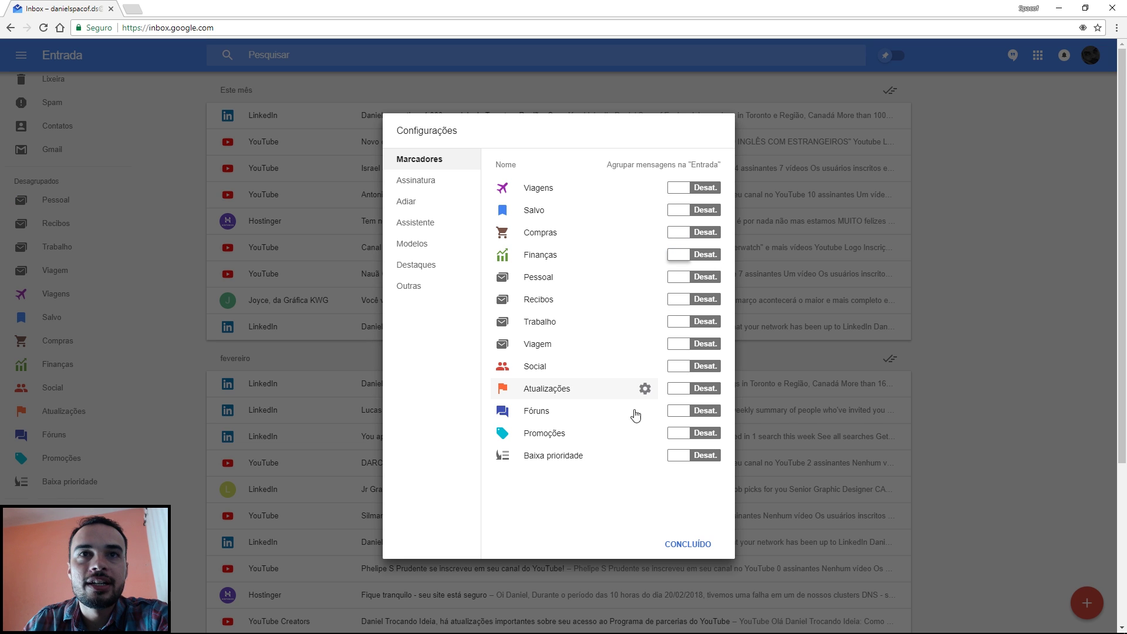
{"action": "left_click", "coordinate": [686, 544]}
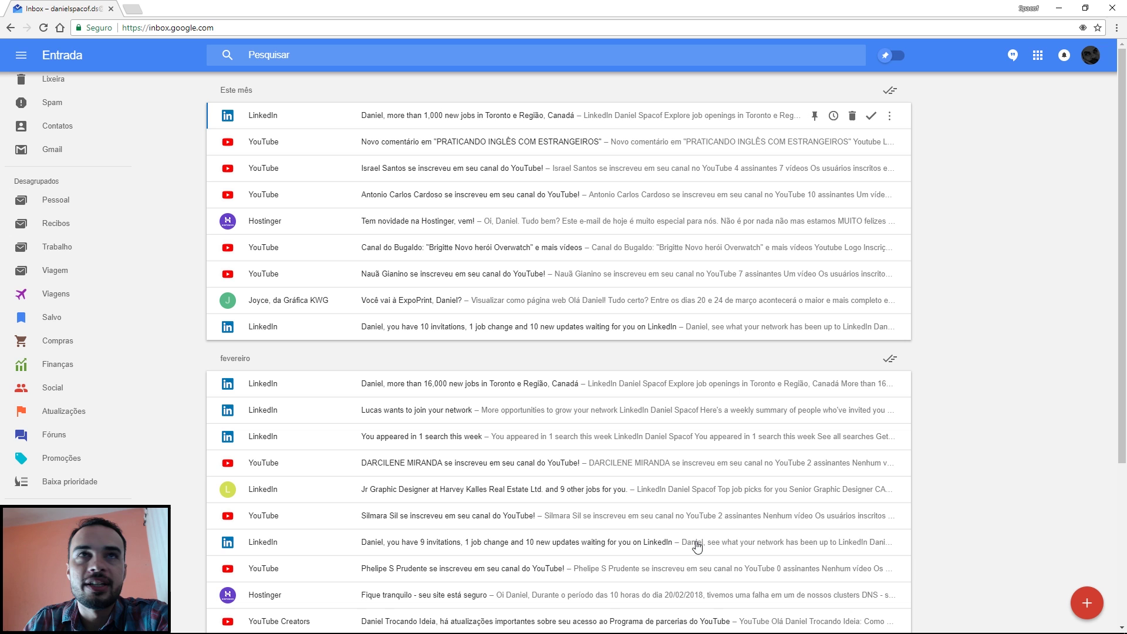
{"action": "scroll", "coordinate": [59, 329], "scroll_direction": "up", "scroll_amount": 3}
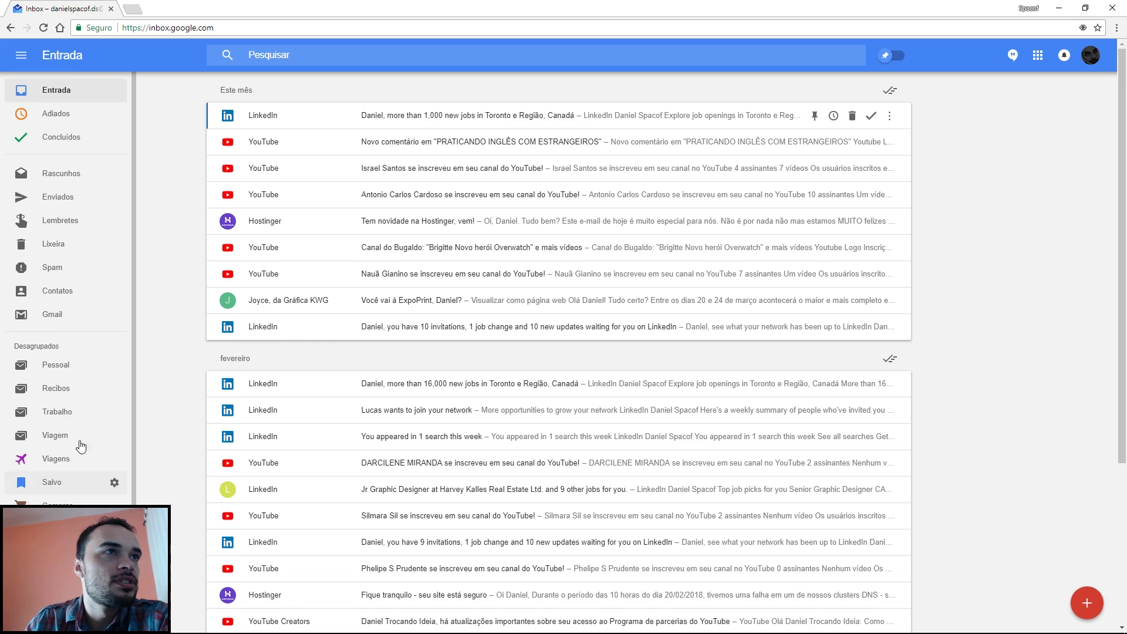
{"action": "scroll", "coordinate": [174, 321], "scroll_direction": "down", "scroll_amount": 6}
{"action": "scroll", "coordinate": [68, 409], "scroll_direction": "down", "scroll_amount": 1}
{"action": "scroll", "coordinate": [68, 410], "scroll_direction": "down", "scroll_amount": 3}
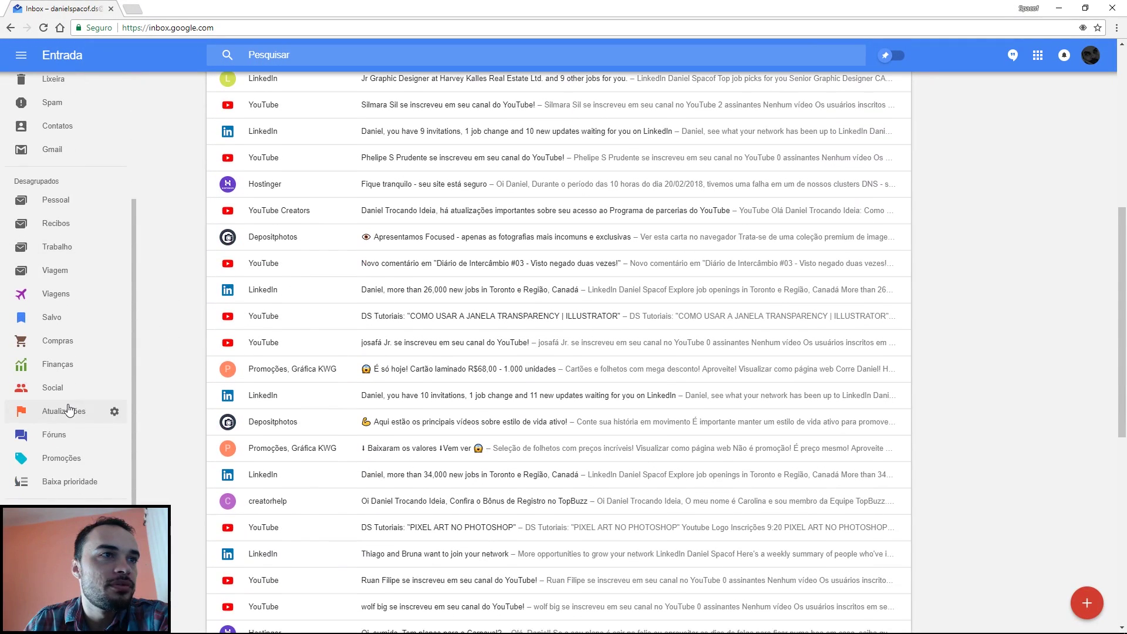
Open the YouTube email about a new comment on "Diário de Intercâmbio #03 - Visto negado duas vezes!" and copy its sender address.
{"action": "left_click", "coordinate": [59, 505]}
{"action": "left_click", "coordinate": [544, 359]}
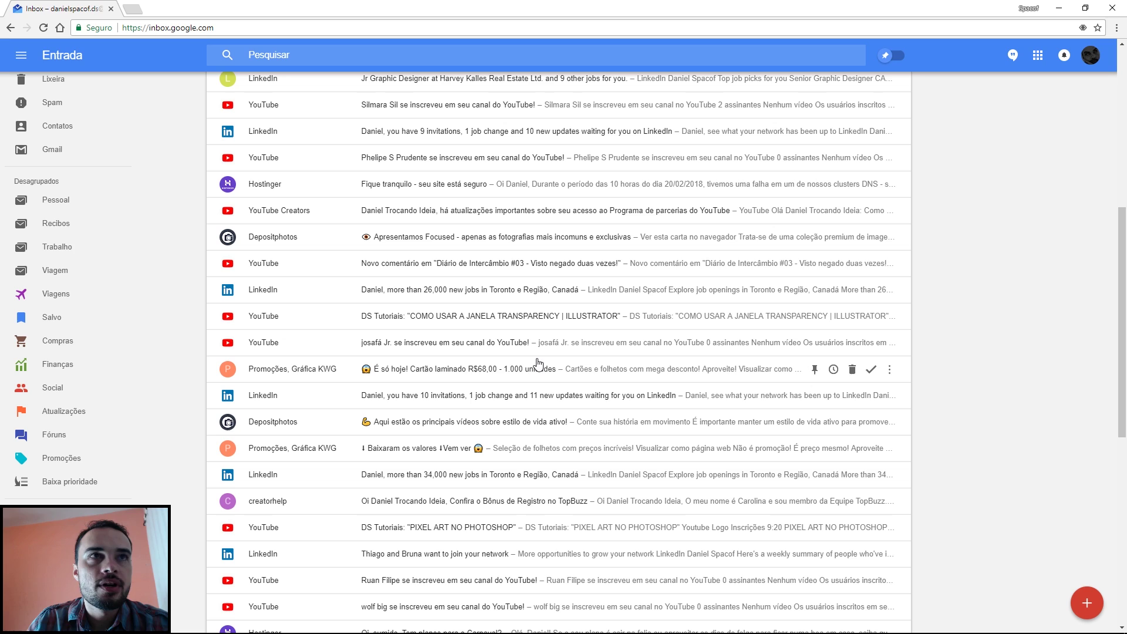
{"action": "left_click", "coordinate": [313, 263]}
{"action": "left_click", "coordinate": [308, 305]}
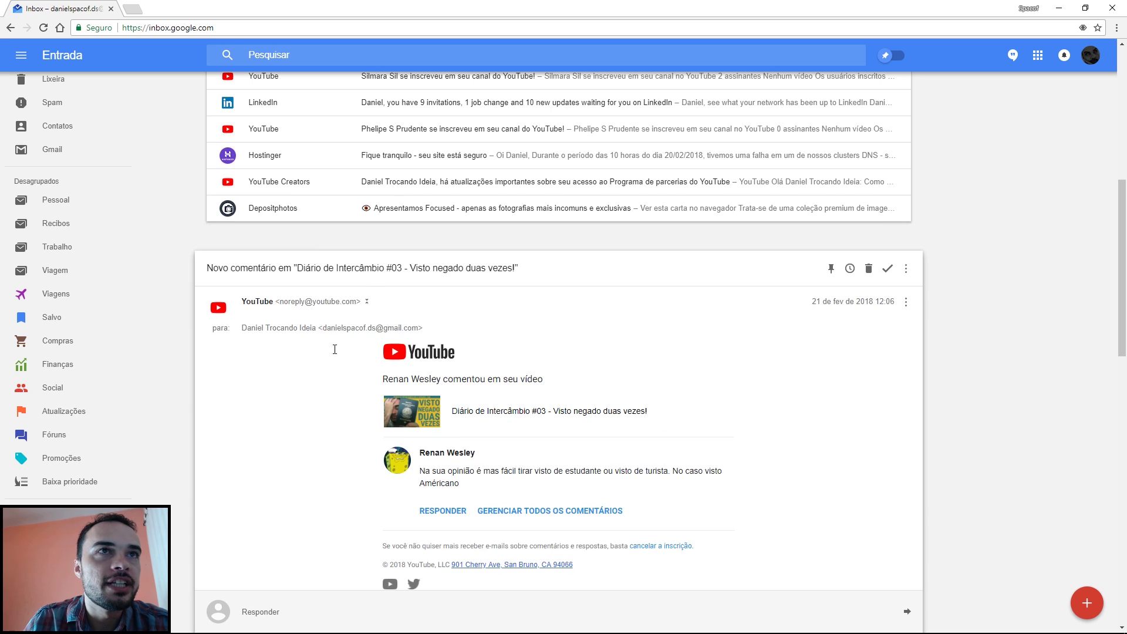
{"action": "left_click_drag", "start_coordinate": [282, 301], "coordinate": [357, 301]}
{"action": "key", "text": "ctrl+c"}
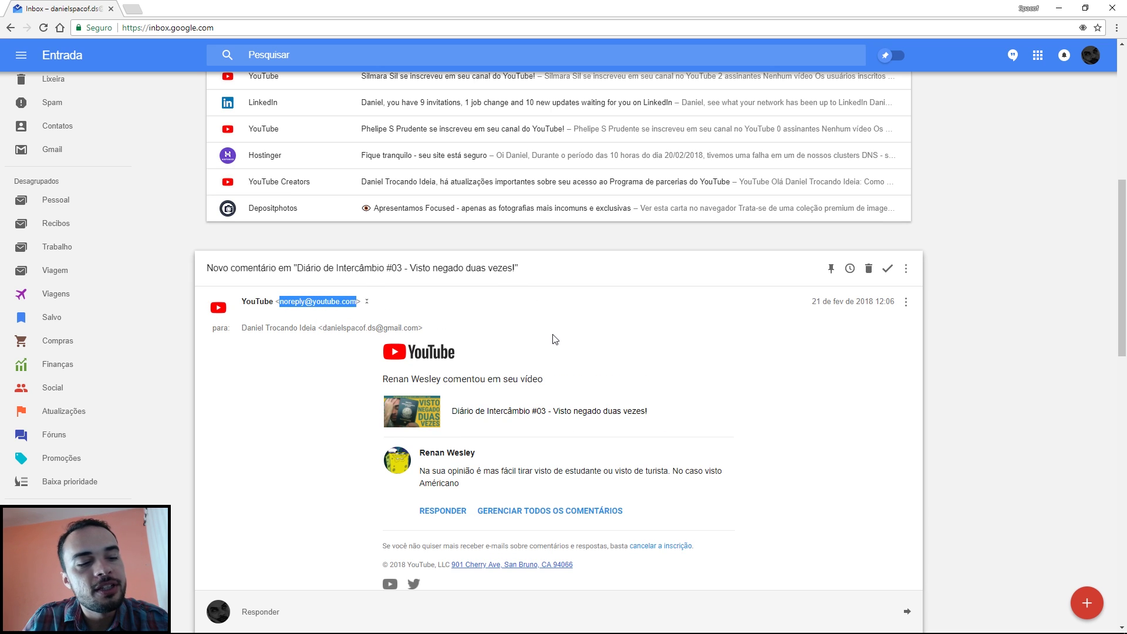
{"action": "left_click", "coordinate": [1045, 381]}
Create a new label named "YouTube".
{"action": "scroll", "coordinate": [992, 363], "scroll_direction": "up", "scroll_amount": 7}
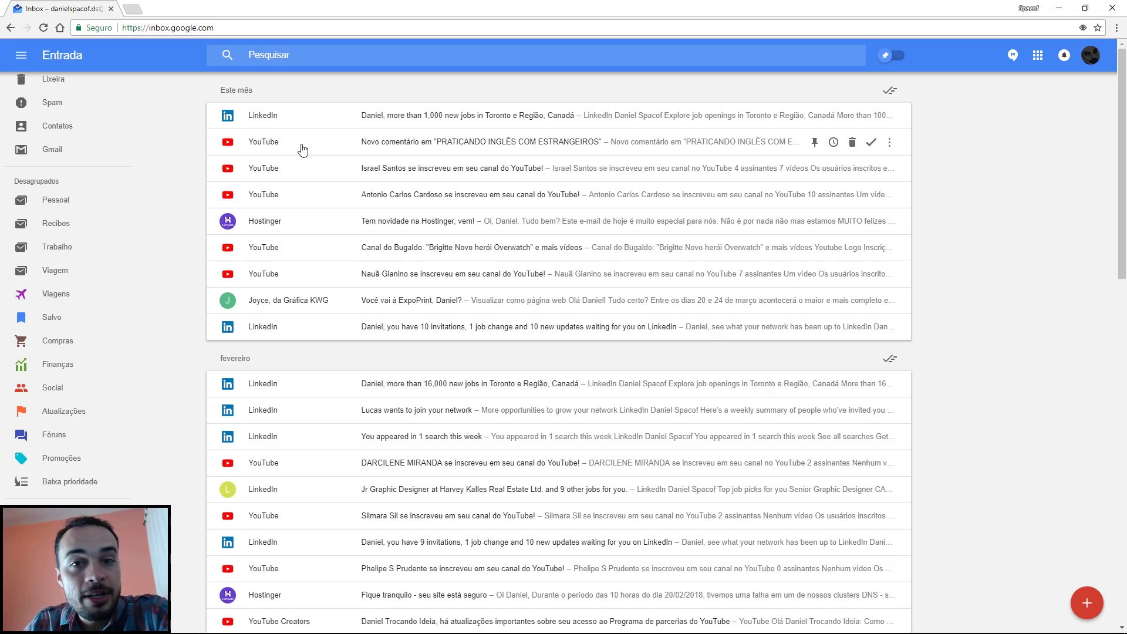
{"action": "scroll", "coordinate": [303, 212], "scroll_direction": "down", "scroll_amount": 10}
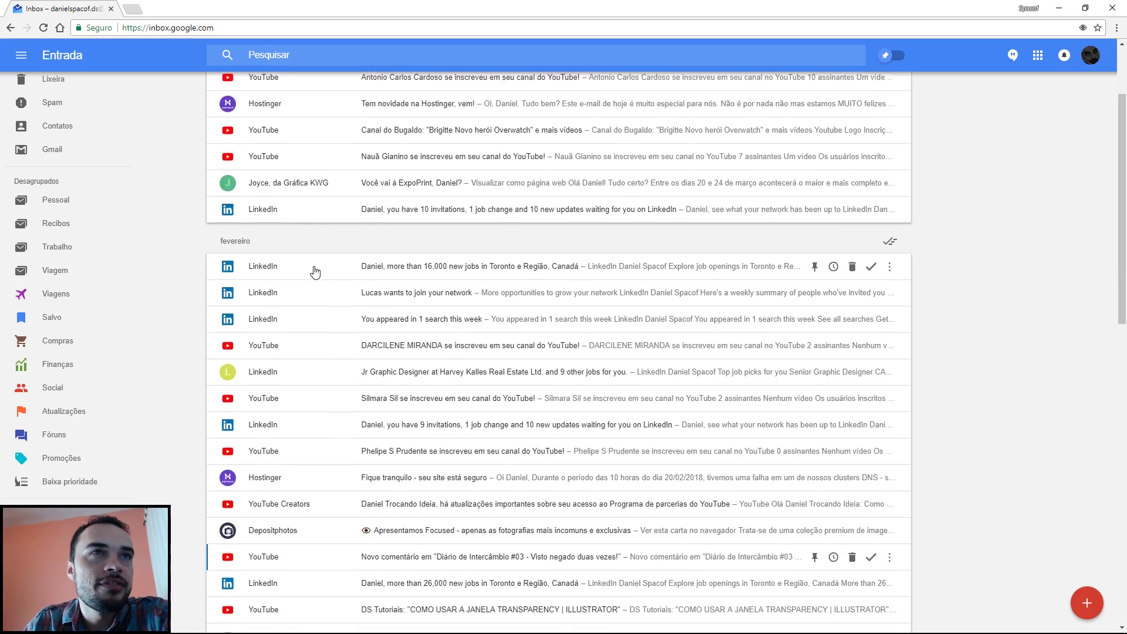
{"action": "scroll", "coordinate": [314, 260], "scroll_direction": "down", "scroll_amount": 3}
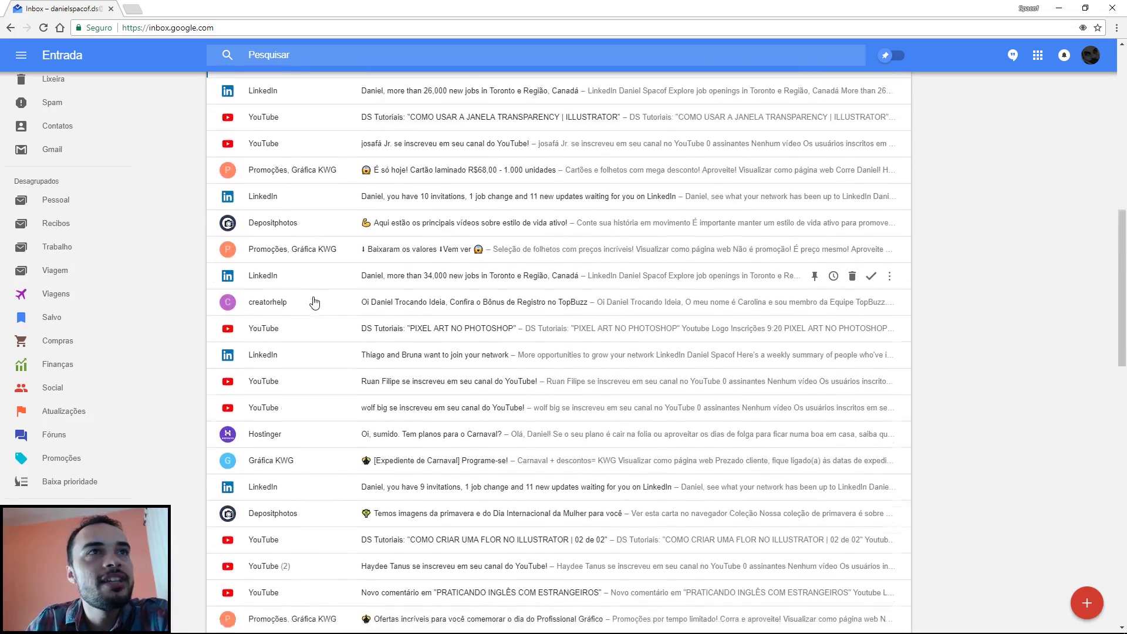
{"action": "scroll", "coordinate": [320, 399], "scroll_direction": "up", "scroll_amount": 13}
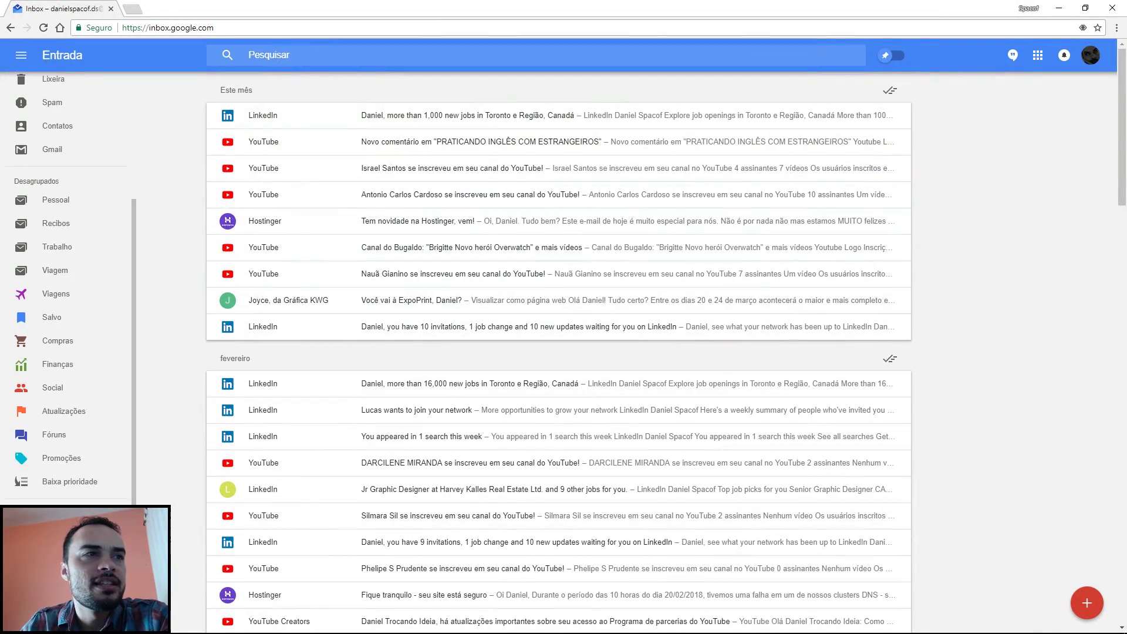
{"action": "left_click", "coordinate": [58, 520]}
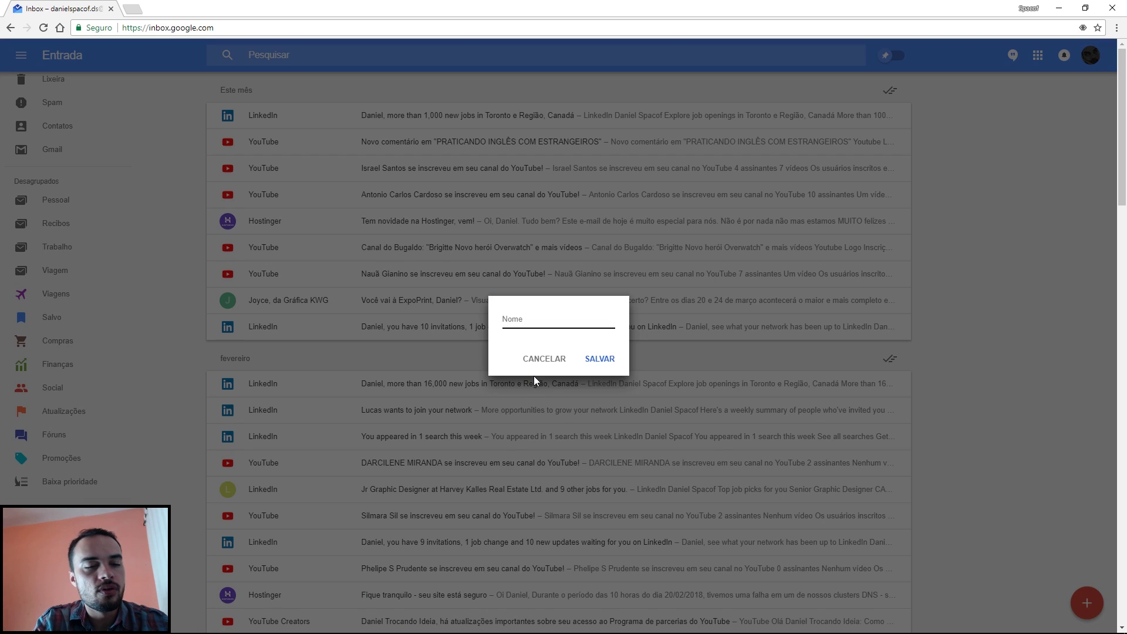
{"action": "type", "text": "YouTube"}
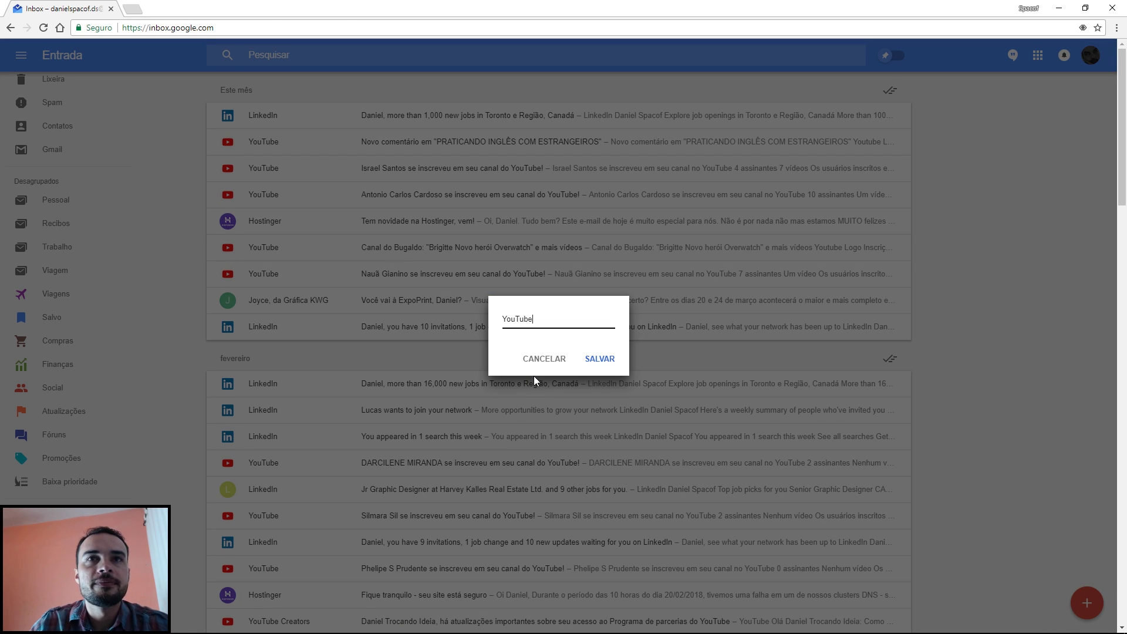
{"action": "key", "text": "Return"}
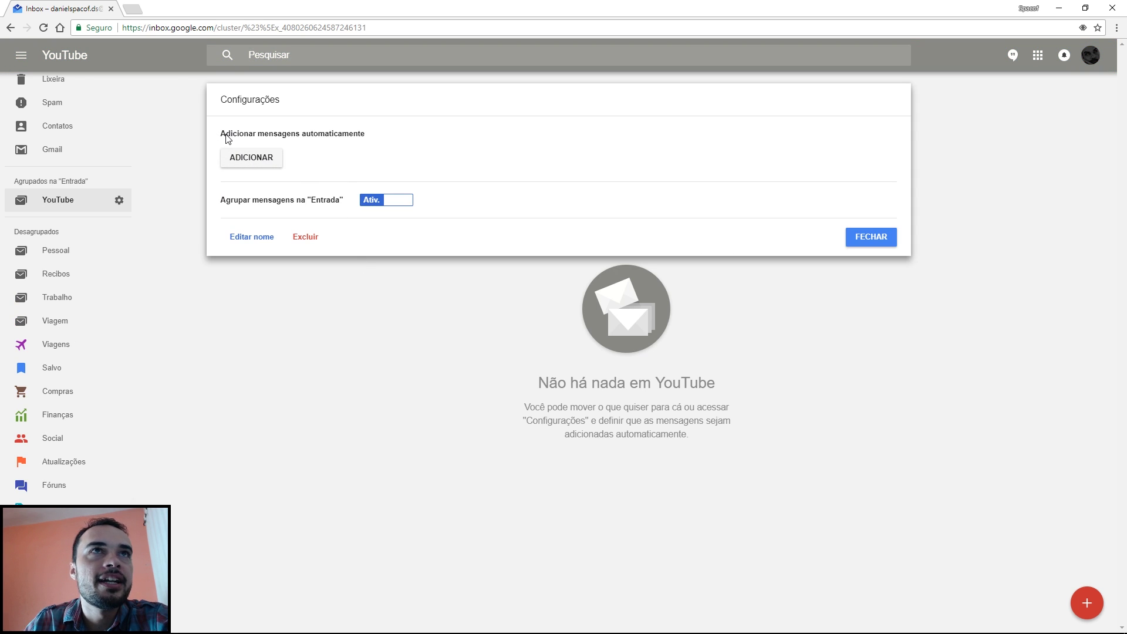
Add and save a rule that automatically adds messages from the copied YouTube sender address to the YouTube label, and close its settings.
{"action": "left_click", "coordinate": [270, 158]}
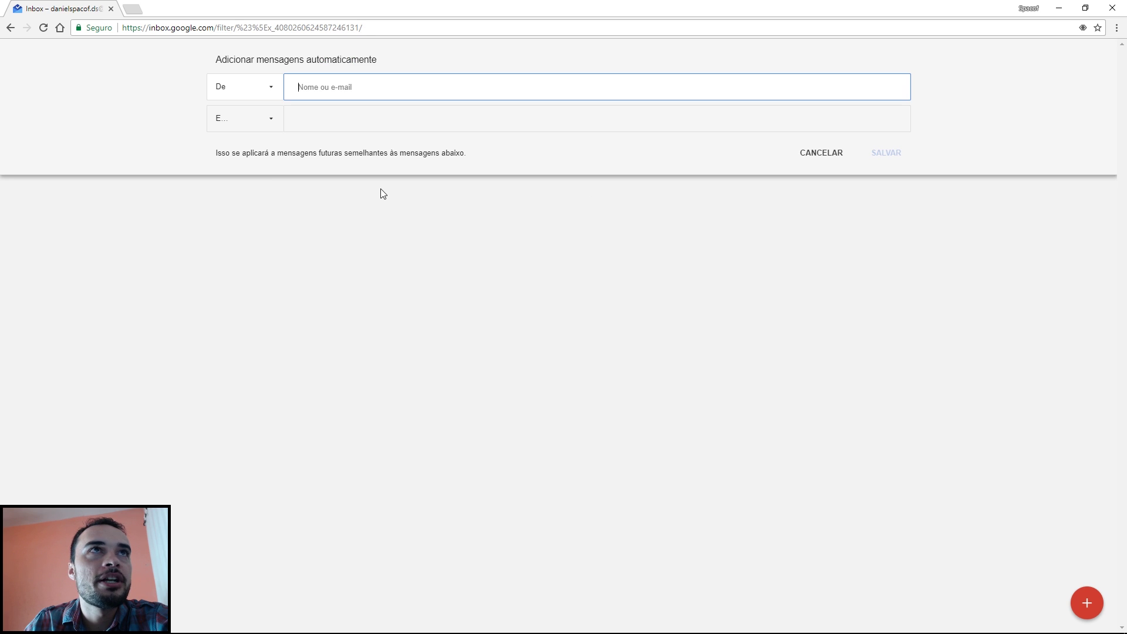
{"action": "left_click", "coordinate": [271, 88]}
{"action": "left_click", "coordinate": [272, 88]}
{"action": "left_click", "coordinate": [339, 85]}
{"action": "key", "text": "ctrl+v"}
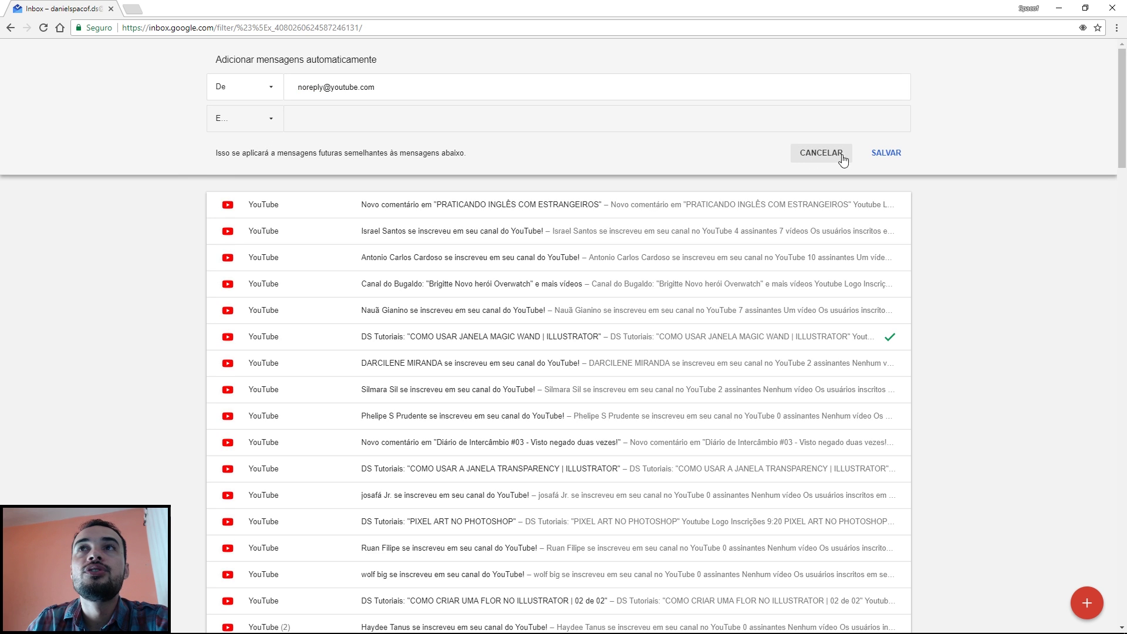
{"action": "left_click", "coordinate": [880, 154]}
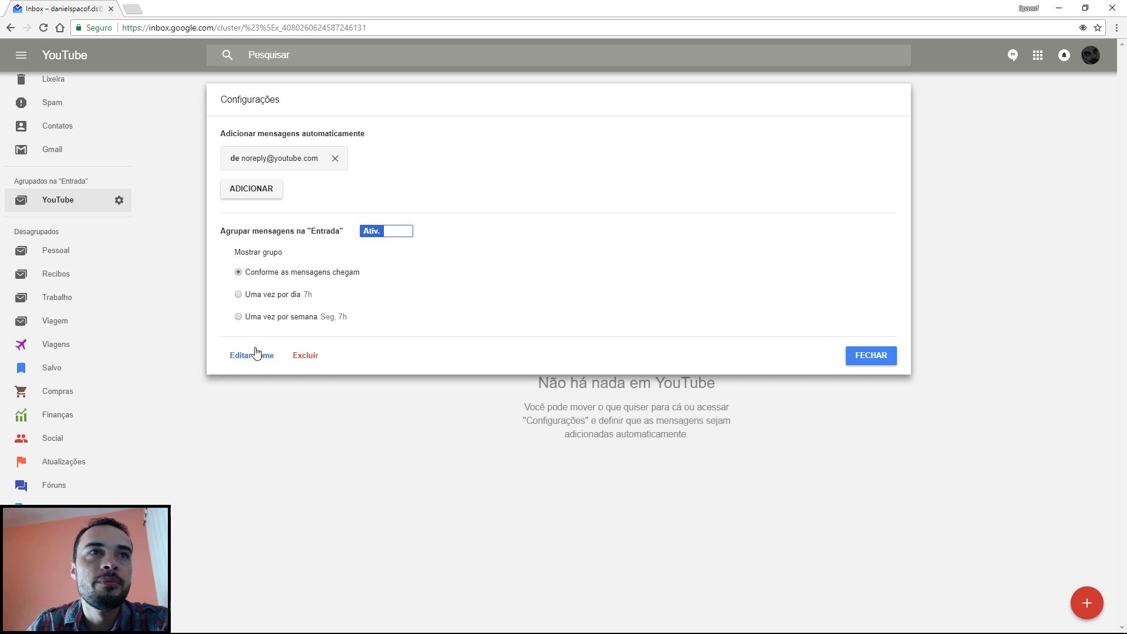
{"action": "left_click", "coordinate": [871, 355]}
Check Entrada and the YouTube label for messages grouped under the new rule.
{"action": "scroll", "coordinate": [115, 384], "scroll_direction": "up", "scroll_amount": 3}
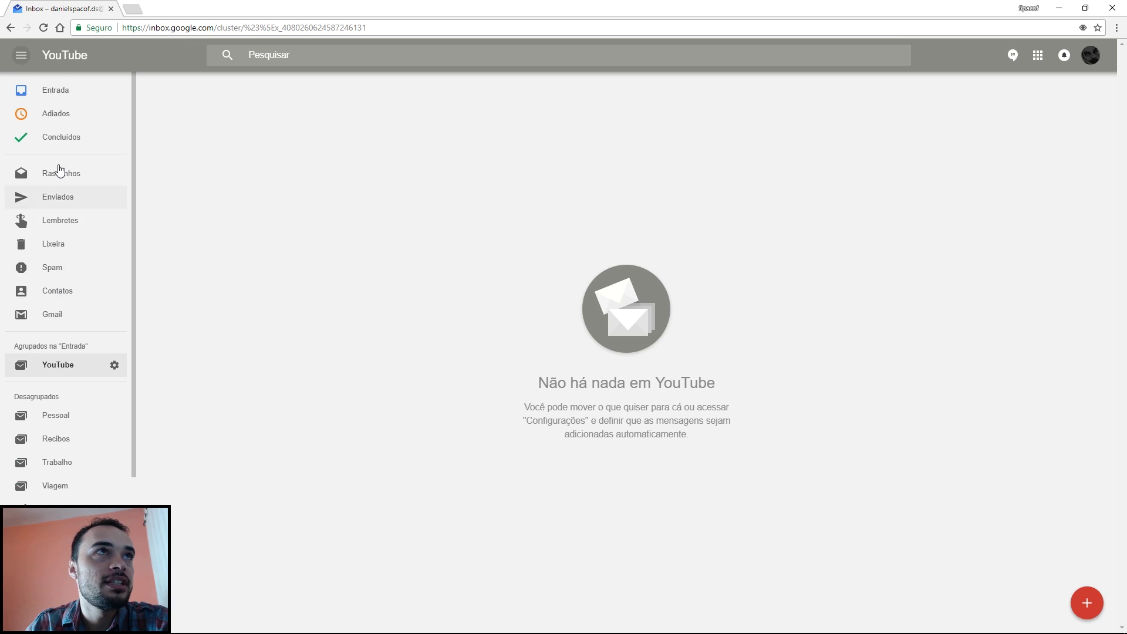
{"action": "left_click", "coordinate": [67, 89]}
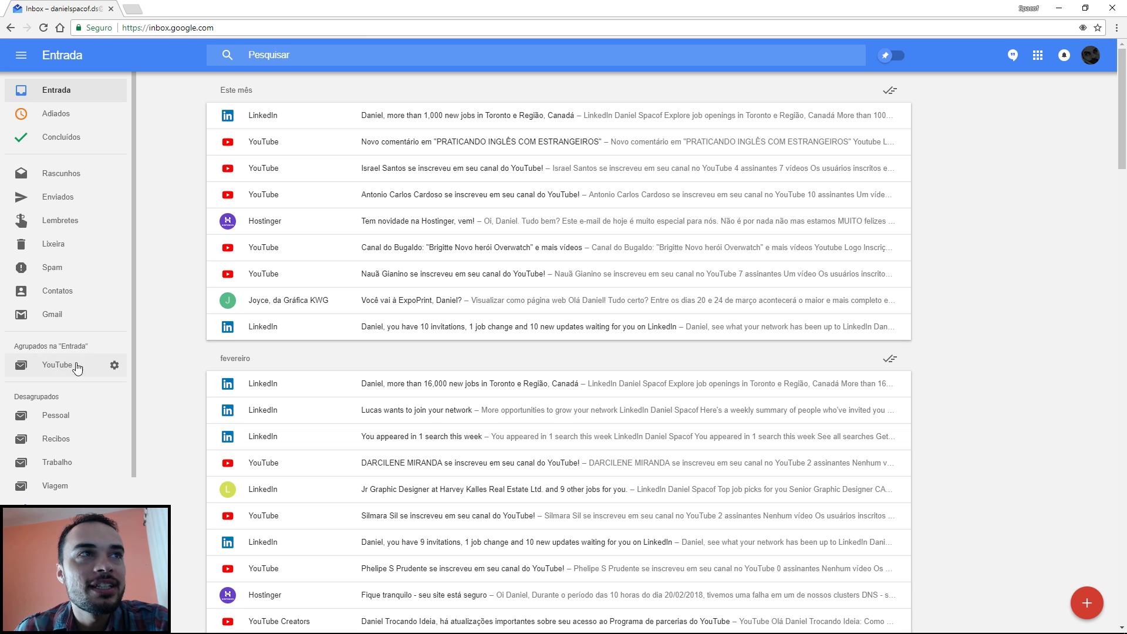
{"action": "left_click", "coordinate": [65, 367]}
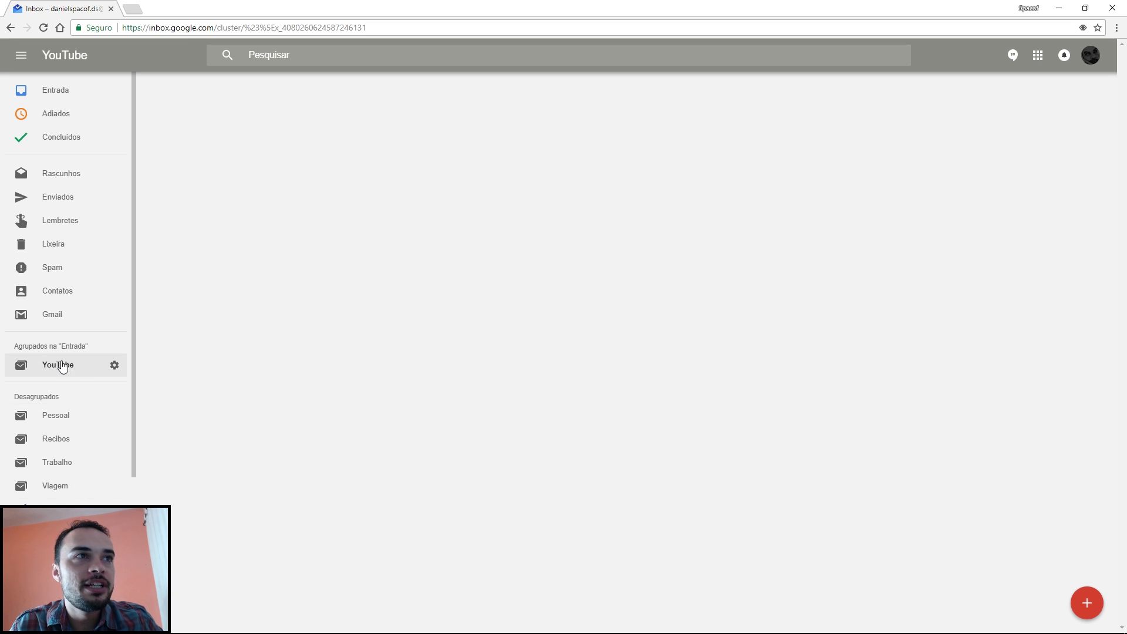
Move the three topmost individual YouTube emails in Entrada to the YouTube label.
{"action": "left_click", "coordinate": [61, 92]}
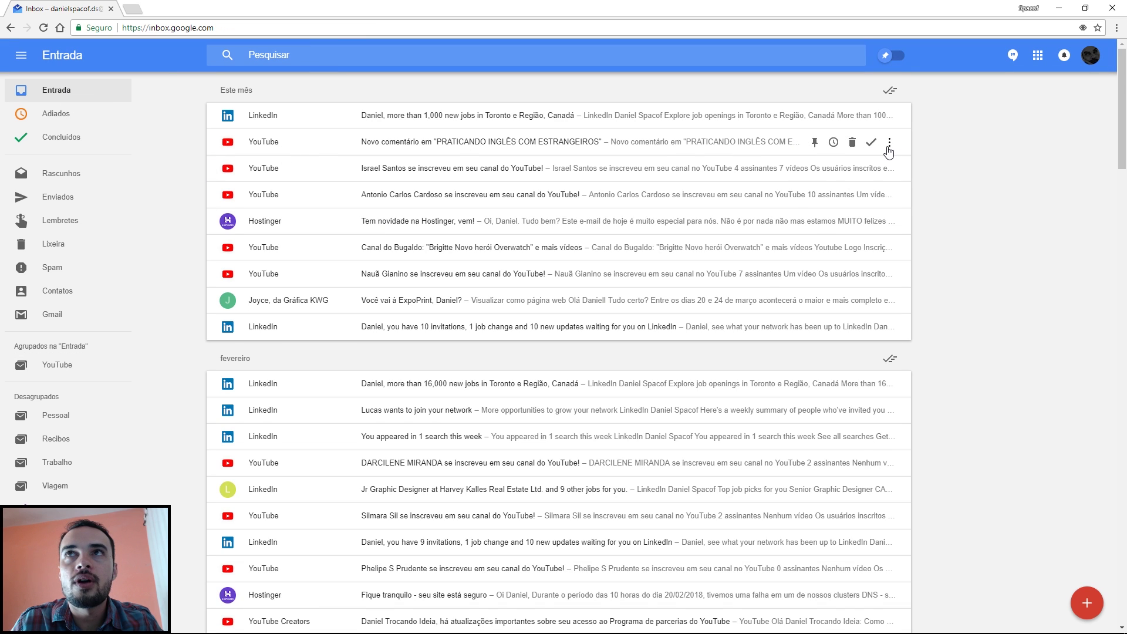
{"action": "left_click", "coordinate": [889, 142]}
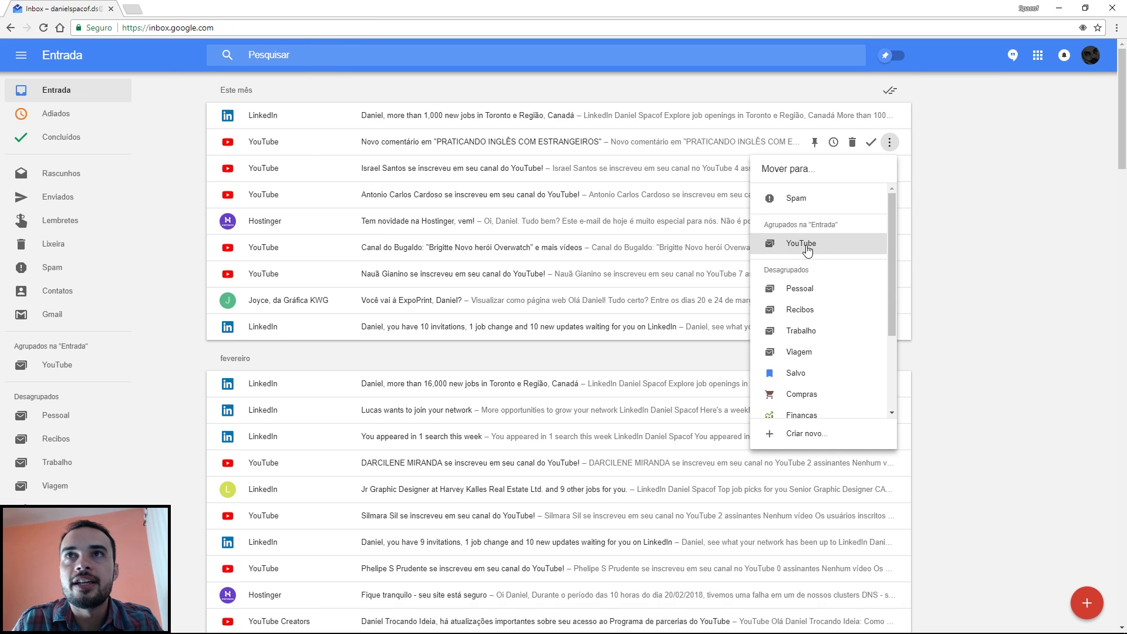
{"action": "left_click", "coordinate": [801, 244]}
{"action": "left_click", "coordinate": [889, 168]}
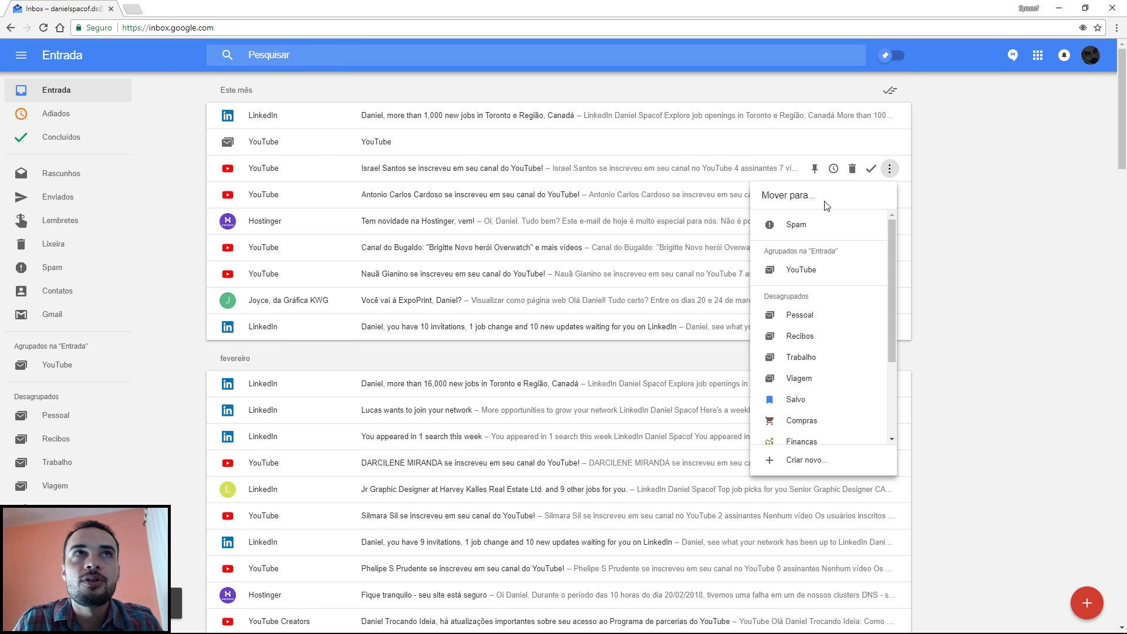
{"action": "left_click", "coordinate": [803, 269]}
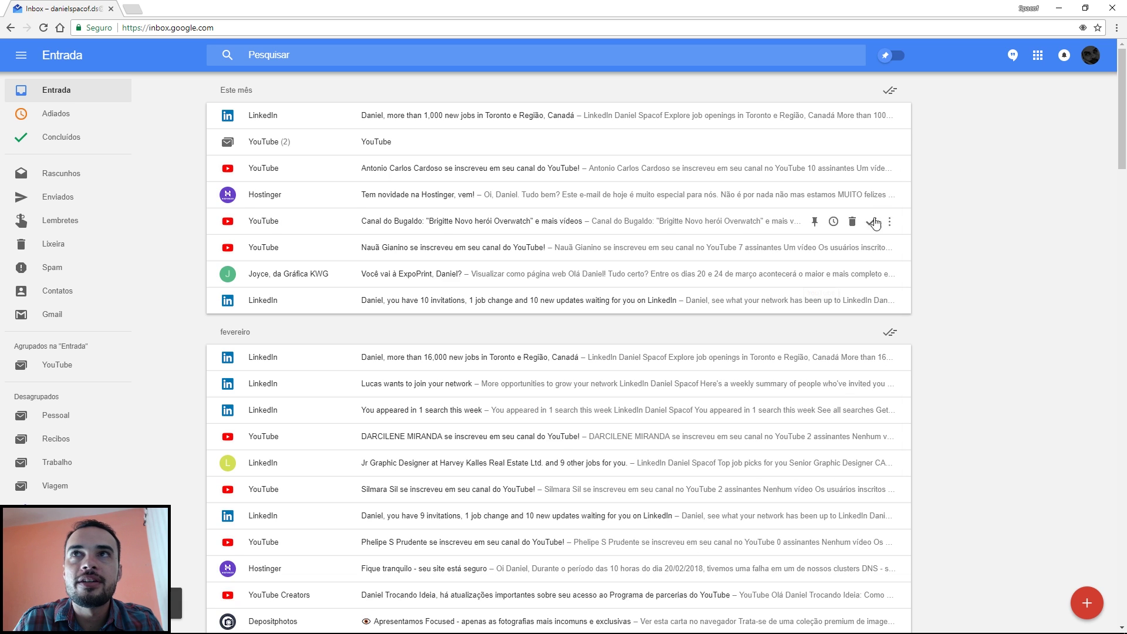
{"action": "left_click", "coordinate": [889, 168]}
{"action": "left_click", "coordinate": [809, 270]}
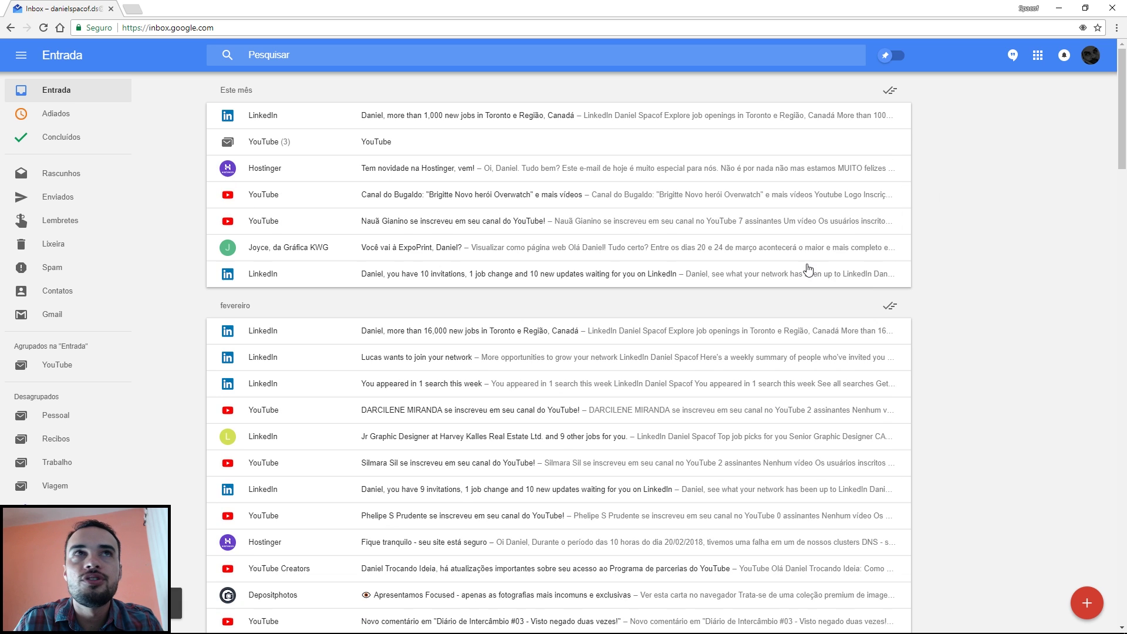
Examine the grouped messages in the YouTube bundle in Entrada and in the YouTube label, and return to Entrada.
{"action": "left_click", "coordinate": [331, 143]}
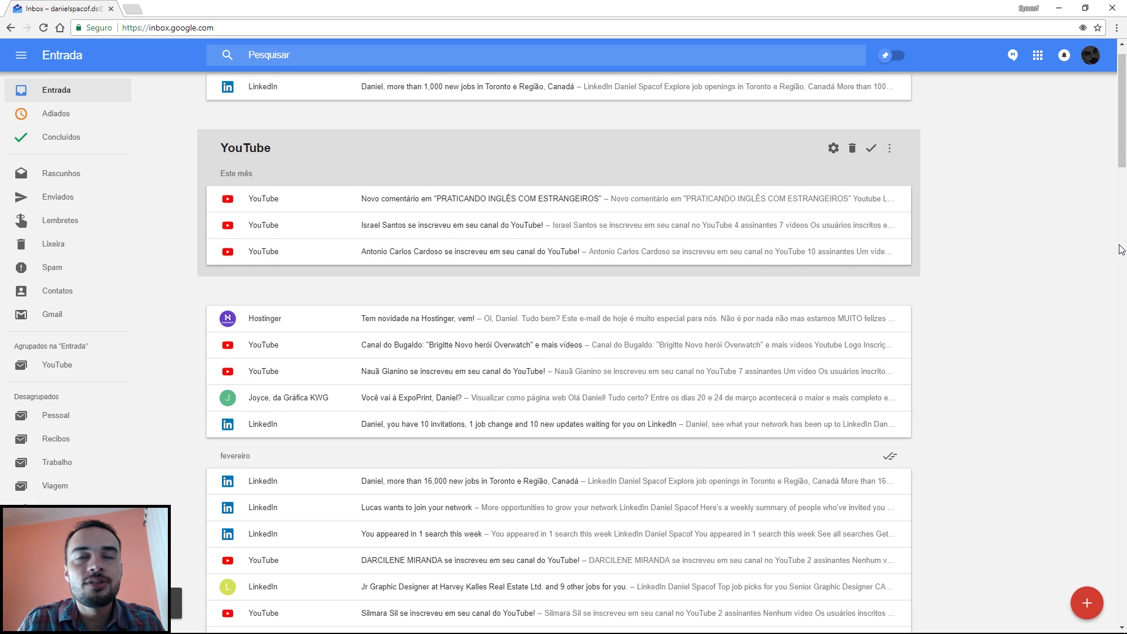
{"action": "scroll", "coordinate": [1015, 238], "scroll_direction": "up", "scroll_amount": 1}
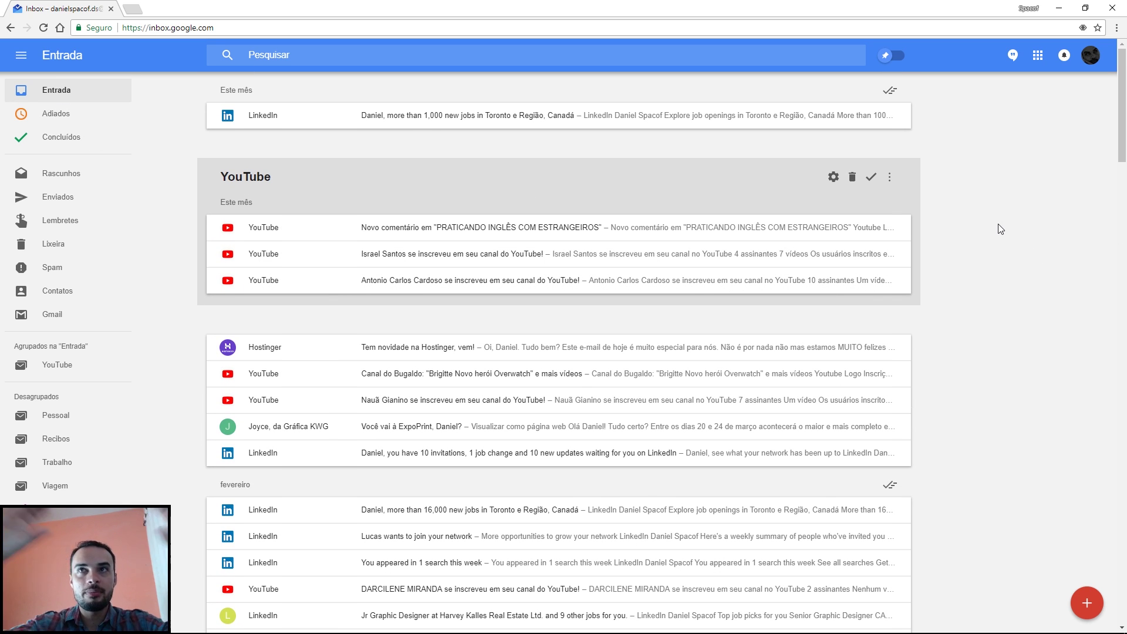
{"action": "left_click", "coordinate": [60, 367]}
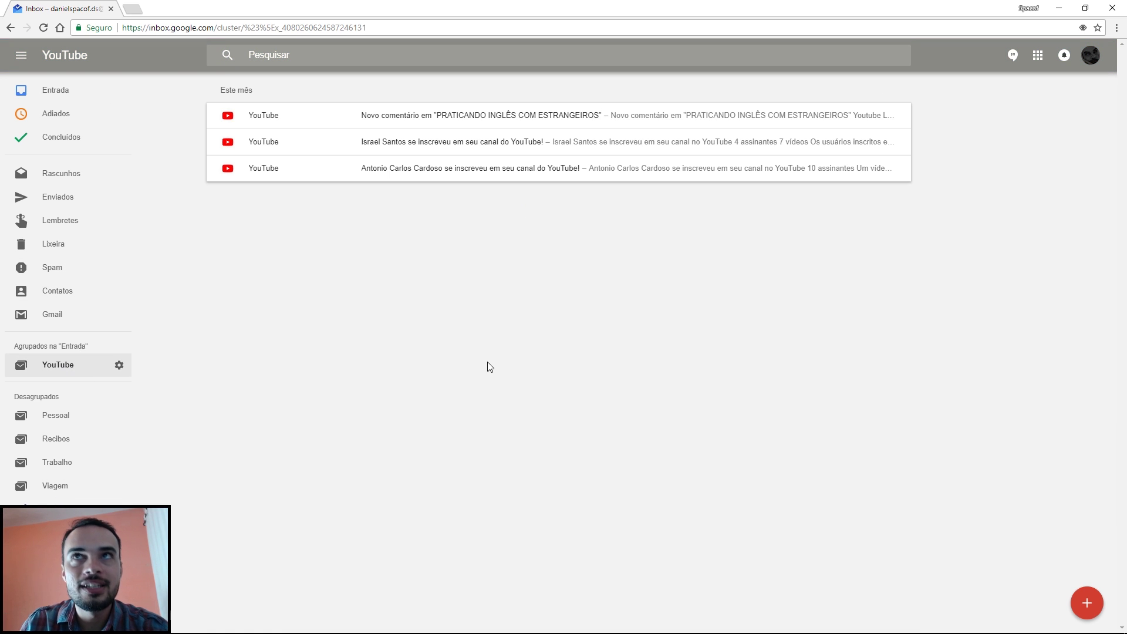
{"action": "left_click", "coordinate": [71, 95]}
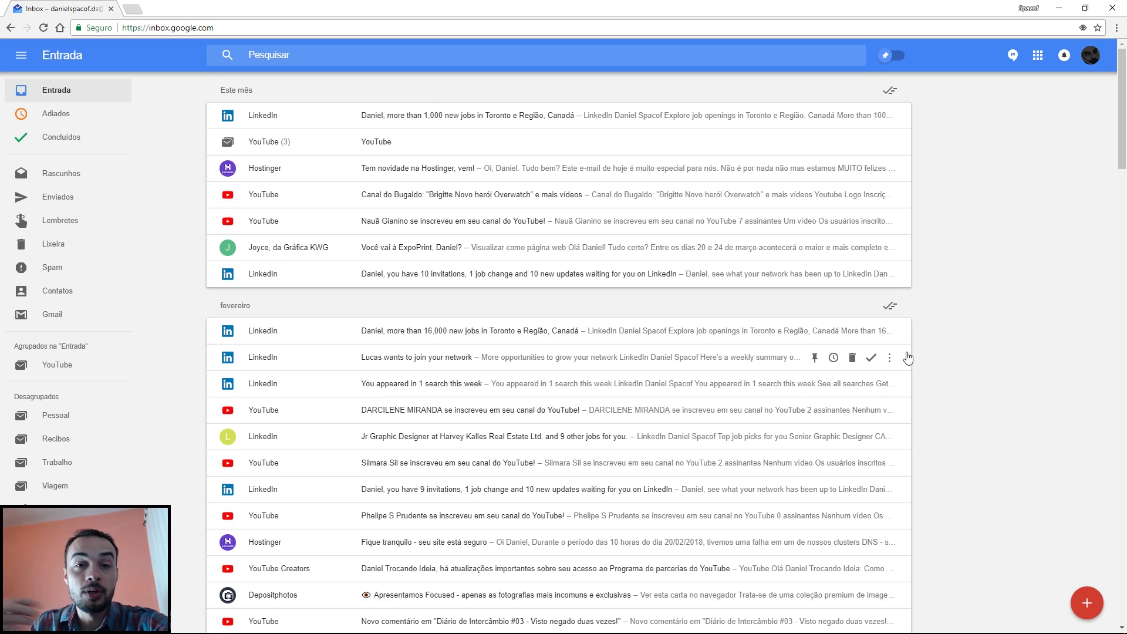
Start a new email message, try out the enlarged compose window, and return it to the compact size.
{"action": "mouse_move", "coordinate": [1090, 602]}
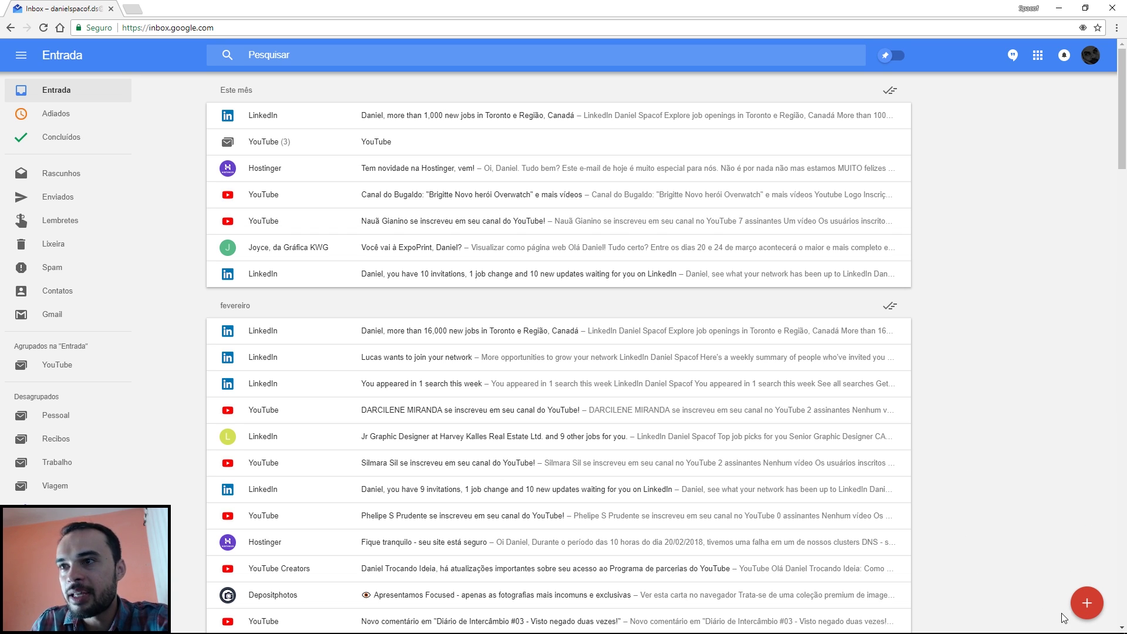
{"action": "left_click", "coordinate": [1086, 603]}
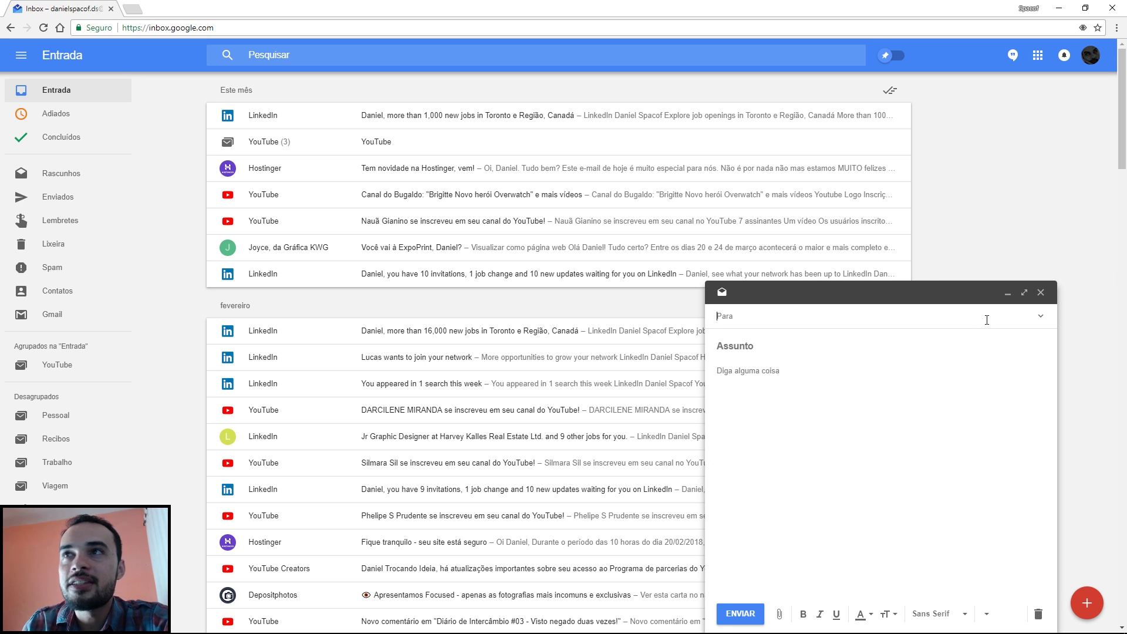
{"action": "left_click", "coordinate": [1025, 292]}
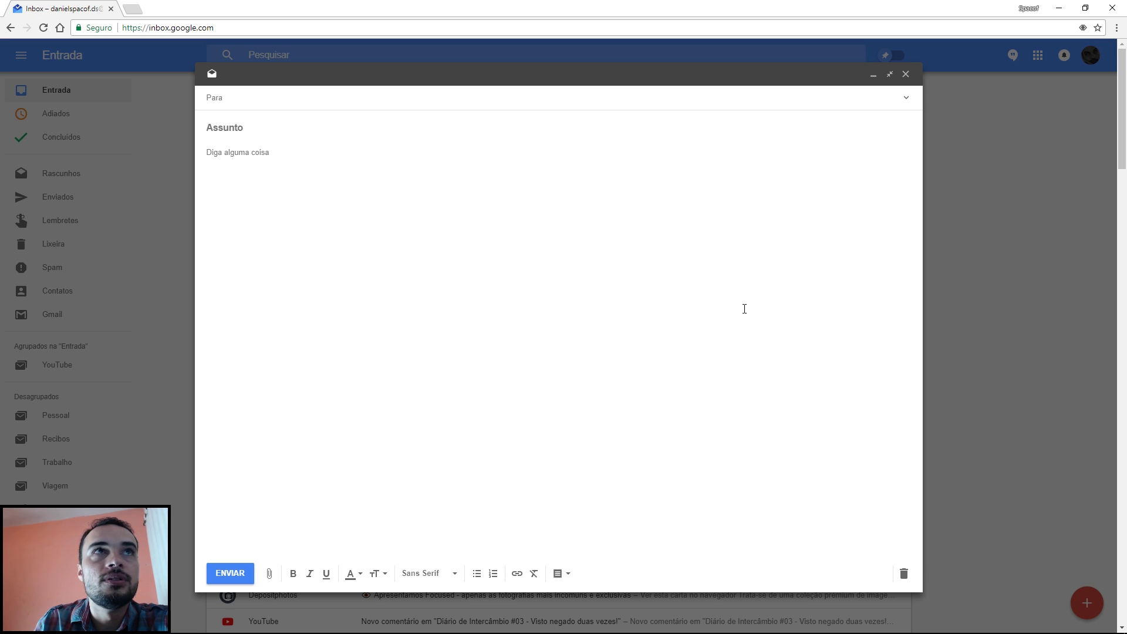
{"action": "left_click", "coordinate": [905, 74]}
{"action": "left_click", "coordinate": [1086, 602]}
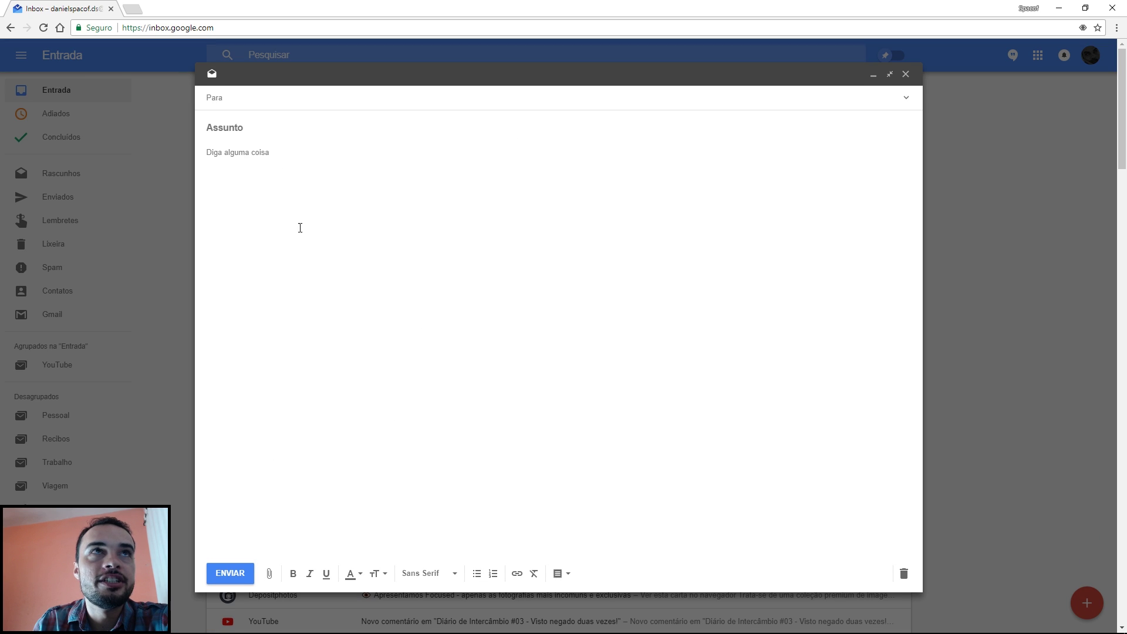
{"action": "left_click", "coordinate": [890, 74]}
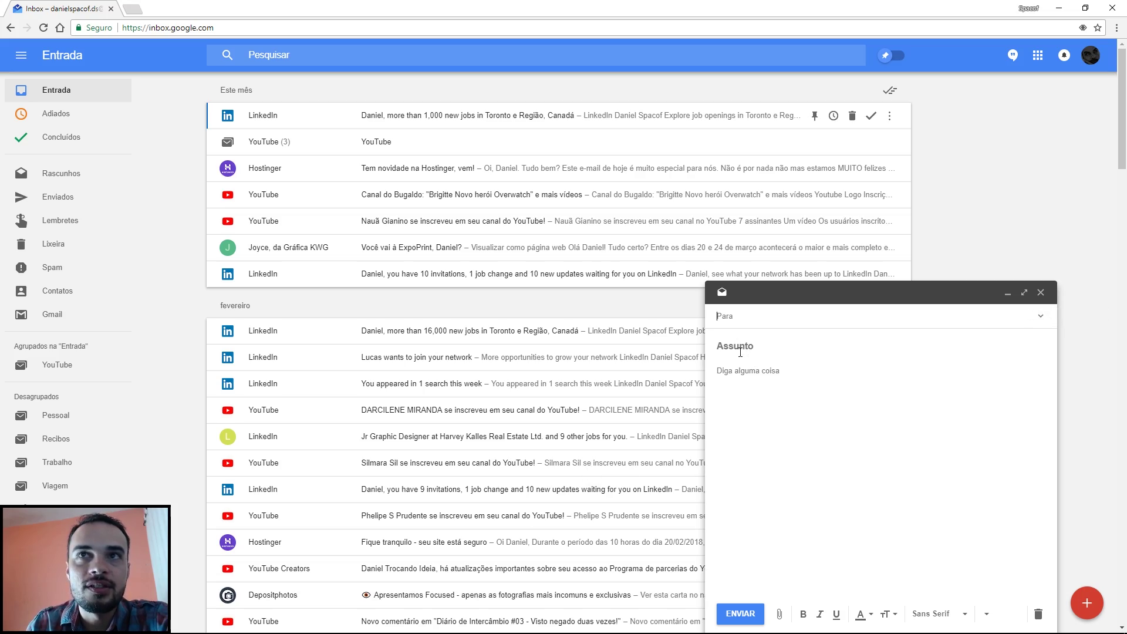
View a YouTube comment email beside the open draft, return to Entrada, and minimise and restore the draft.
{"action": "scroll", "coordinate": [334, 380], "scroll_direction": "down", "scroll_amount": 13}
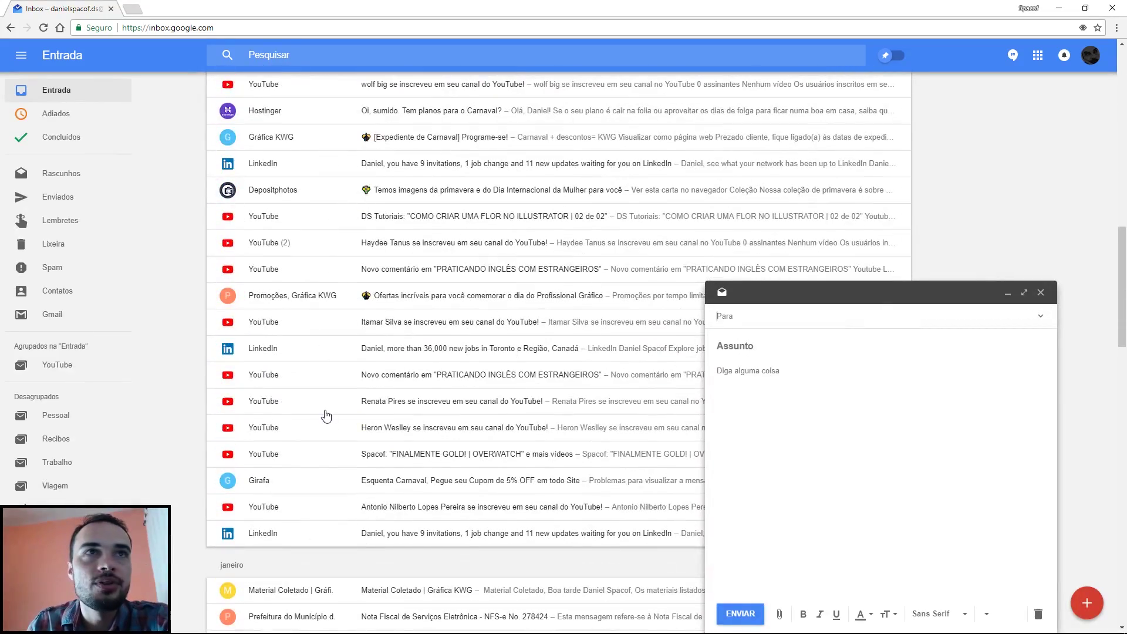
{"action": "left_click", "coordinate": [287, 375]}
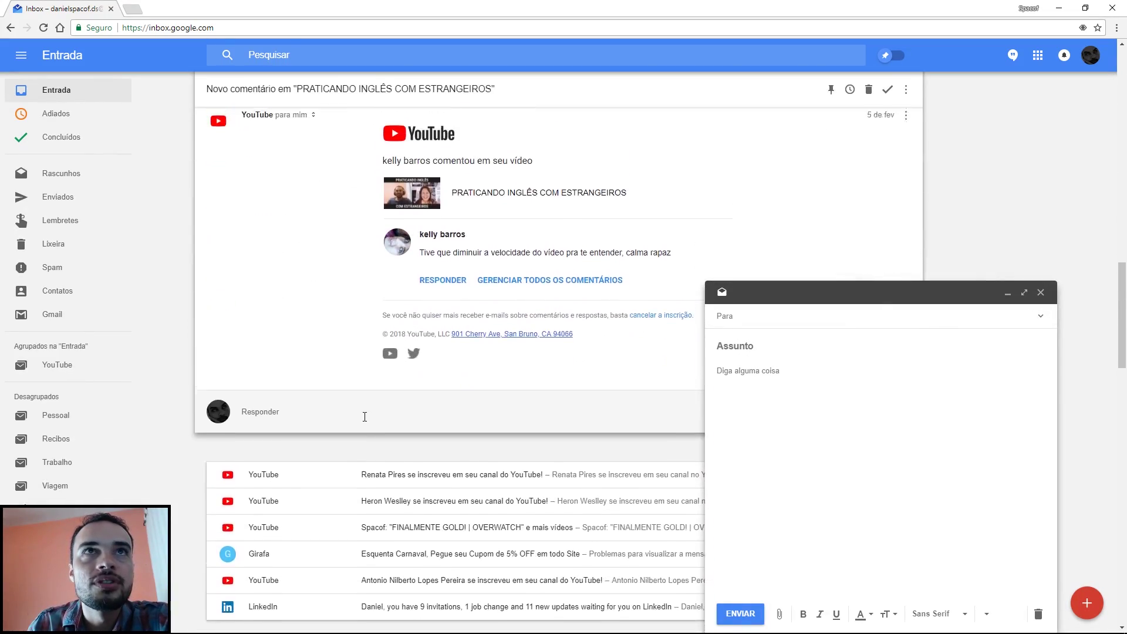
{"action": "scroll", "coordinate": [364, 414], "scroll_direction": "up", "scroll_amount": 3}
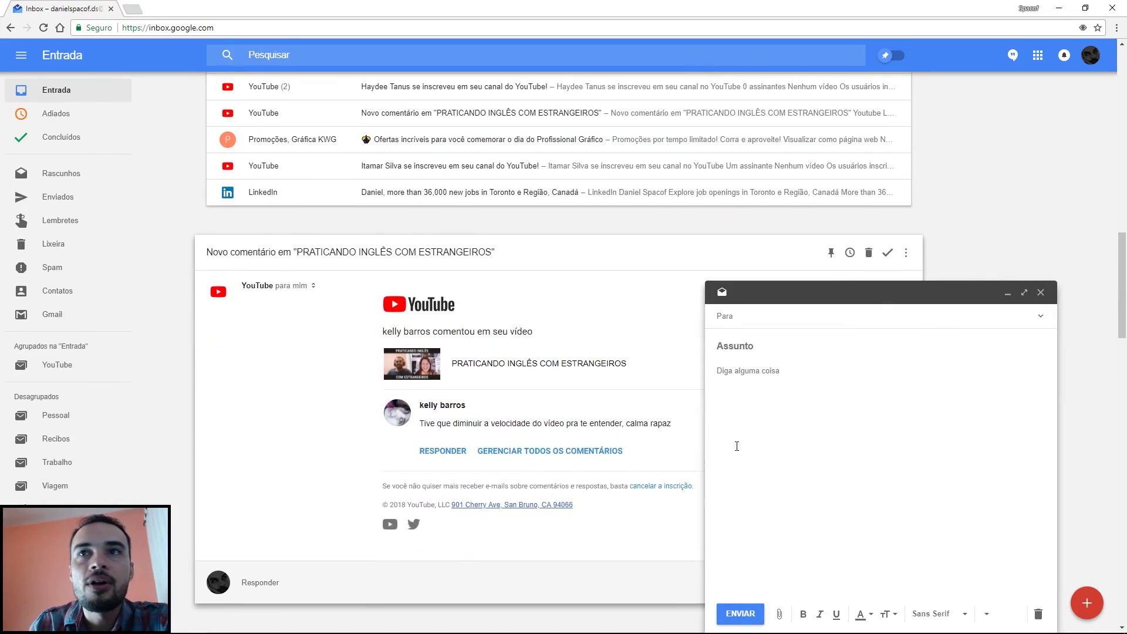
{"action": "left_click", "coordinate": [77, 92]}
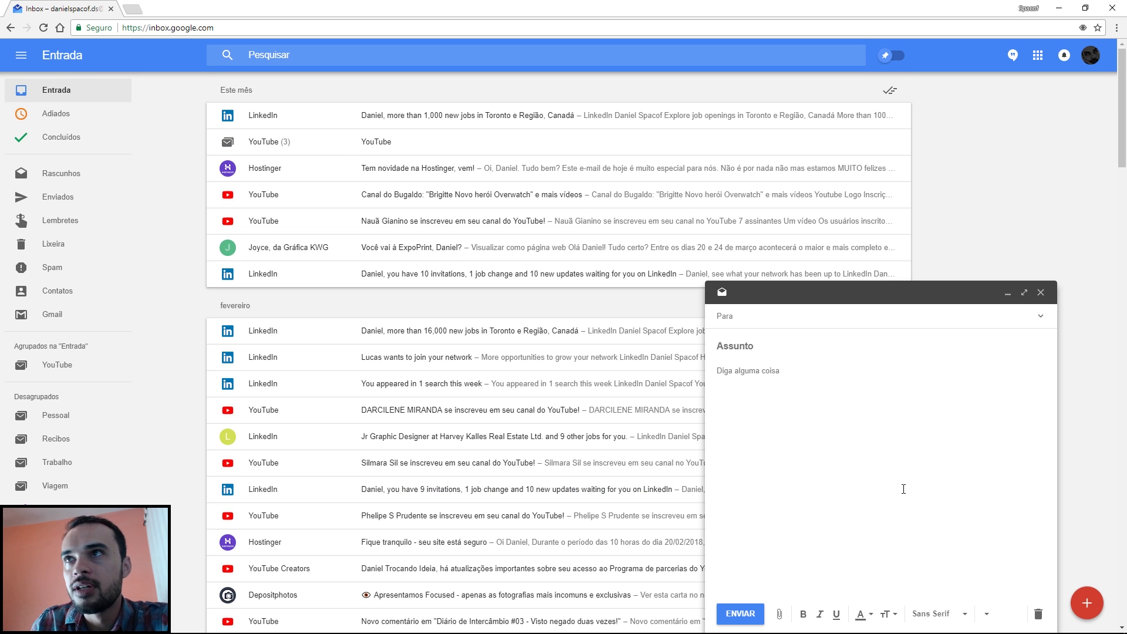
{"action": "left_click", "coordinate": [1008, 295]}
{"action": "left_click", "coordinate": [965, 622]}
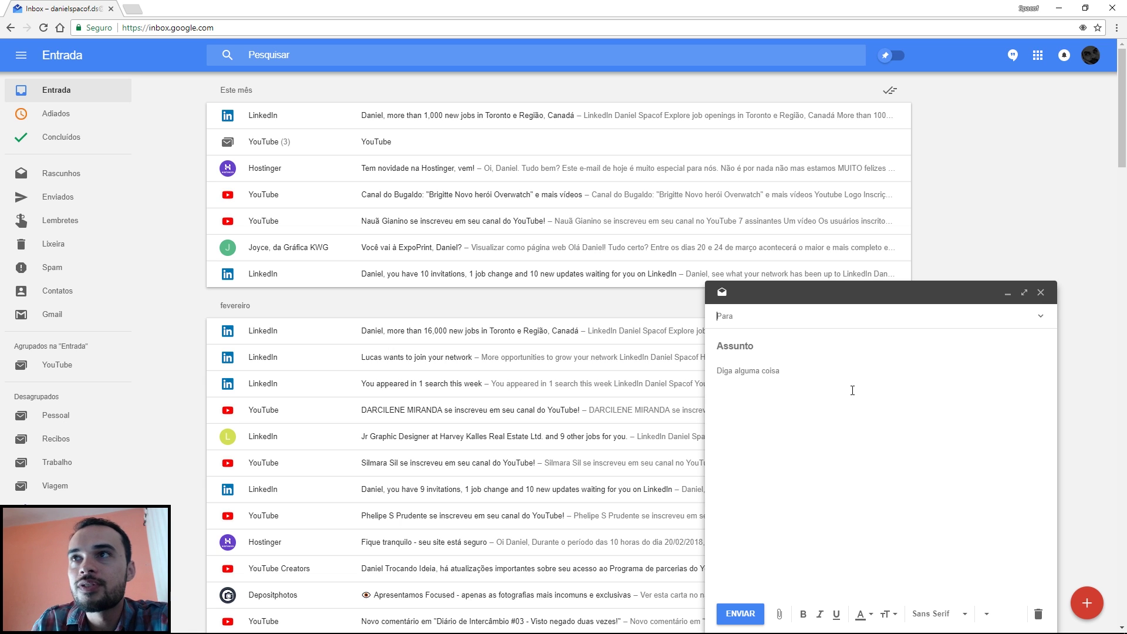
Fill the draft with "kdsajfhkjsahdf" as recipient and "asdasdas" as body text, and expand its Cc and Cco fields.
{"action": "type", "text": "kdsajfhkjsahdf"}
{"action": "left_click", "coordinate": [1041, 316]}
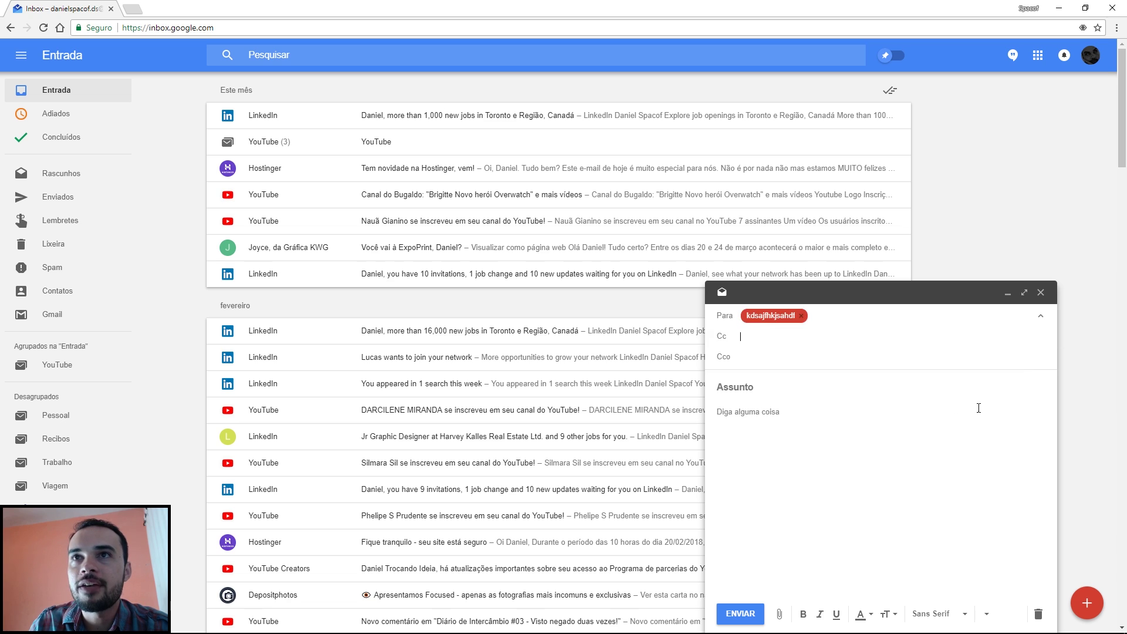
{"action": "left_click", "coordinate": [774, 389]}
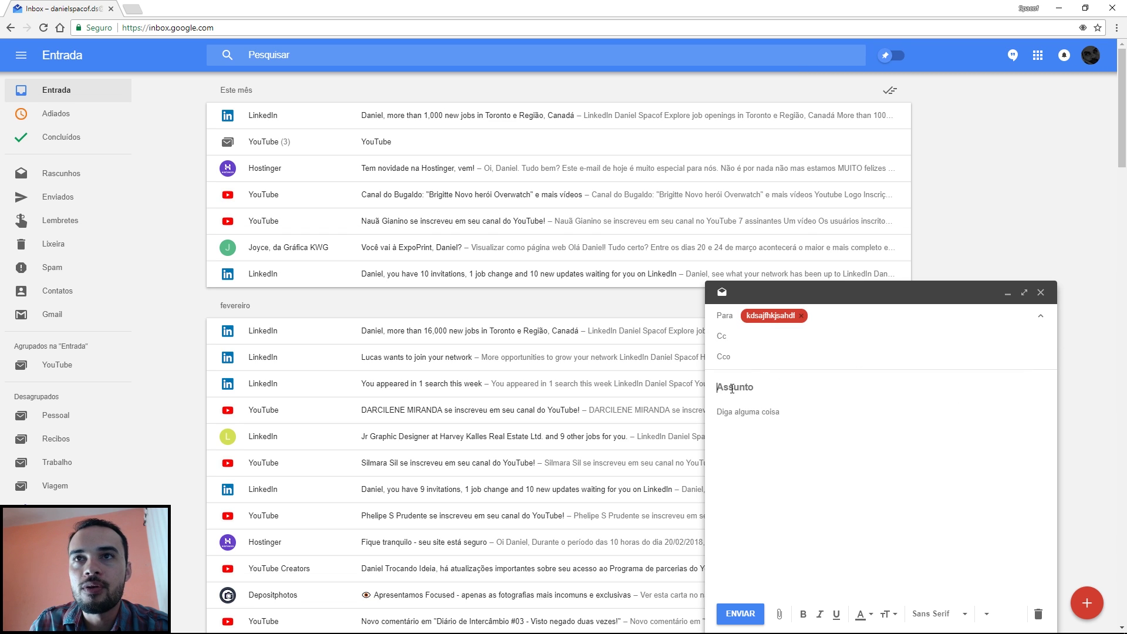
{"action": "left_click", "coordinate": [757, 410]}
{"action": "type", "text": "asdasdas"}
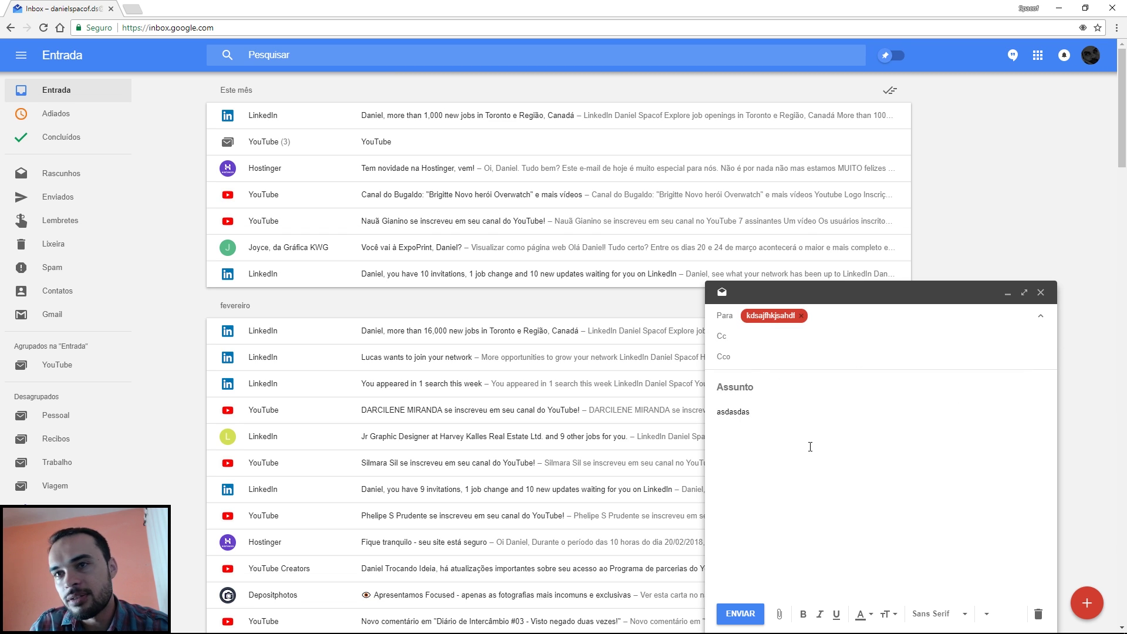
Look through the recent attachments and Google Drive files available to attach, and return to the draft without attaching anything.
{"action": "left_click", "coordinate": [779, 613]}
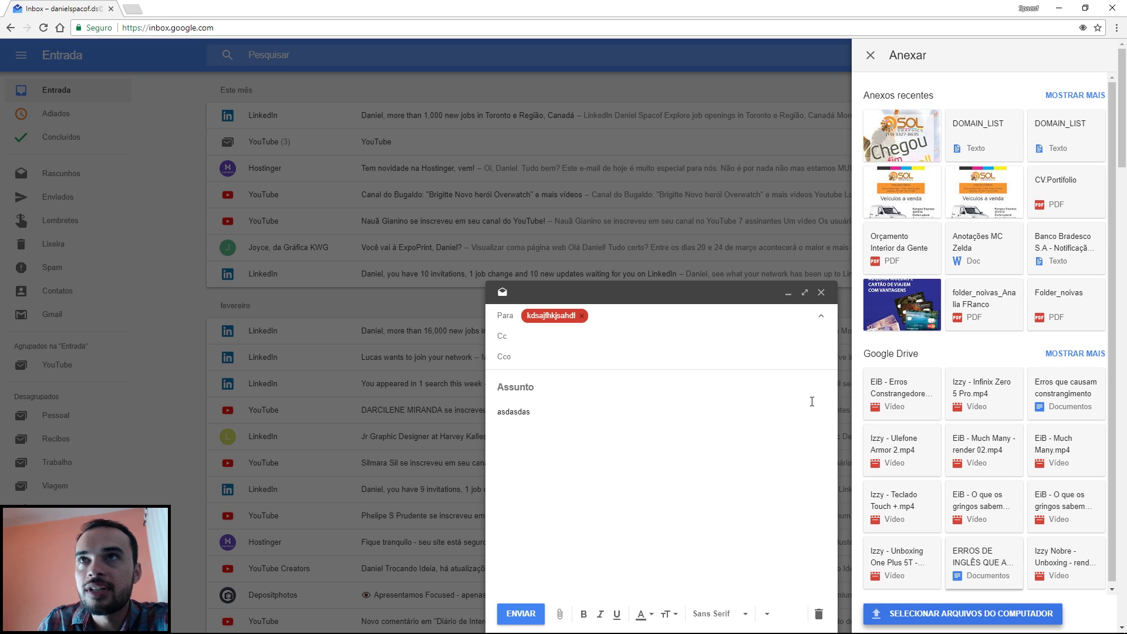
{"action": "key", "text": "ctrl+a"}
{"action": "left_click", "coordinate": [871, 56]}
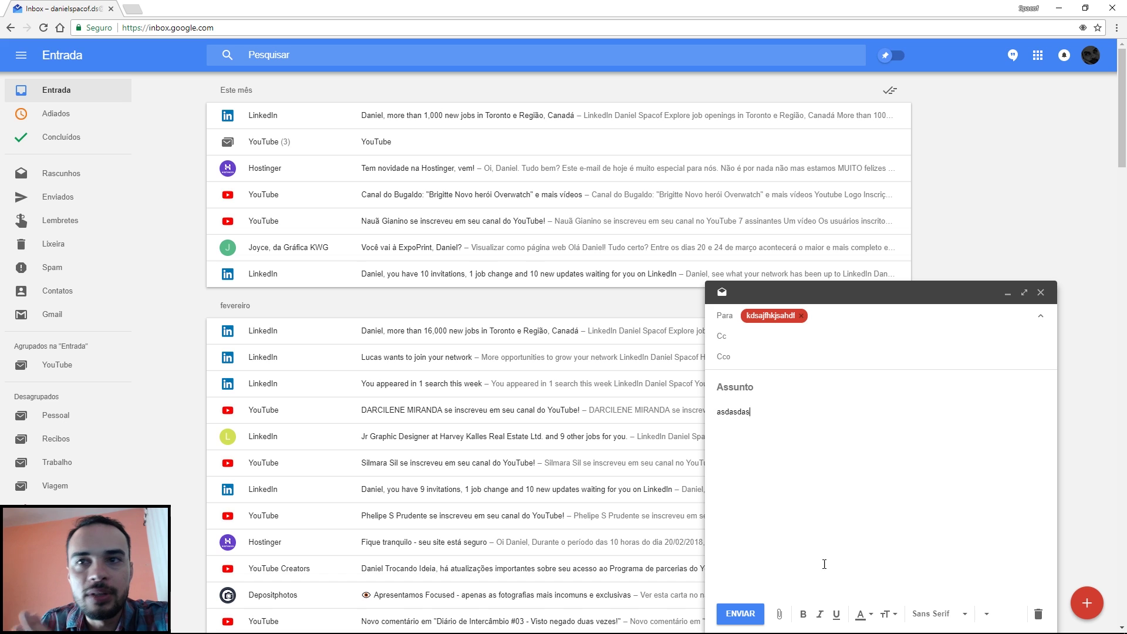
{"action": "left_click", "coordinate": [776, 614]}
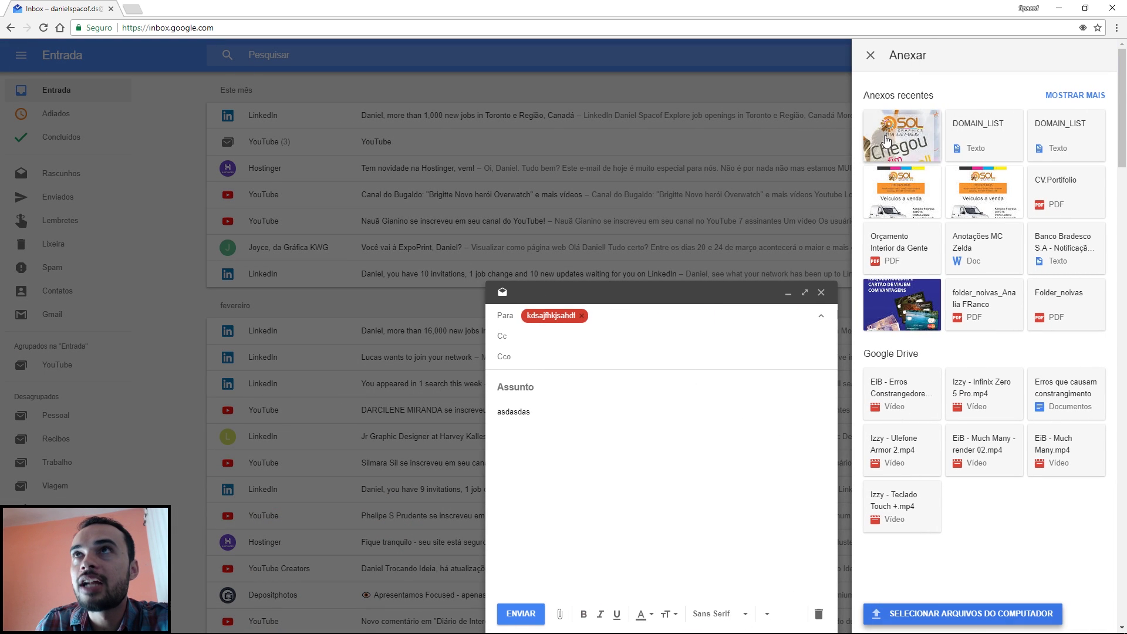
{"action": "left_click", "coordinate": [870, 55]}
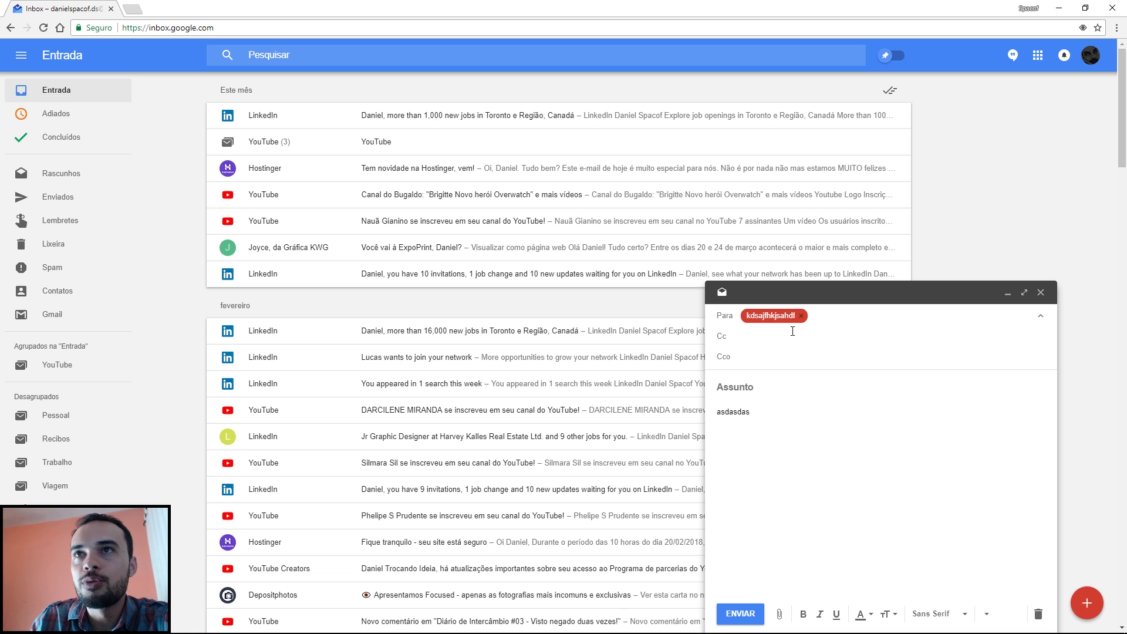
Remove the placeholder recipient and clear the body text of the draft.
{"action": "left_click", "coordinate": [801, 315]}
{"action": "key", "text": "ctrl+a"}
{"action": "key", "text": "BackSpace"}
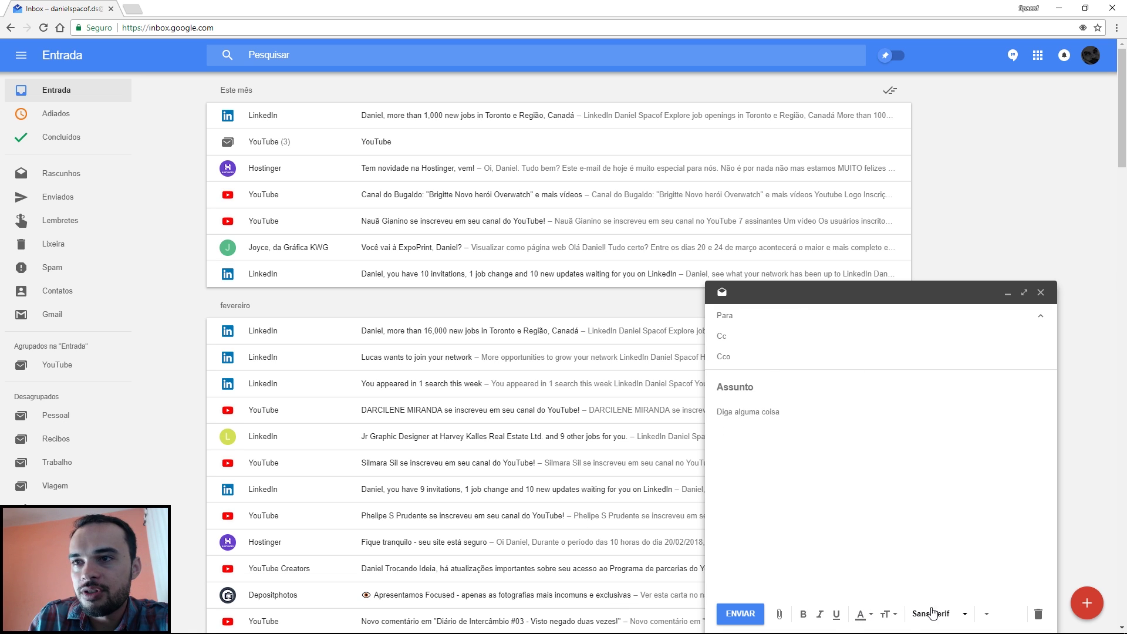
Look at the draft's additional formatting options and write "Veja a planilha, clique aqui" as the body text.
{"action": "left_click", "coordinate": [986, 614]}
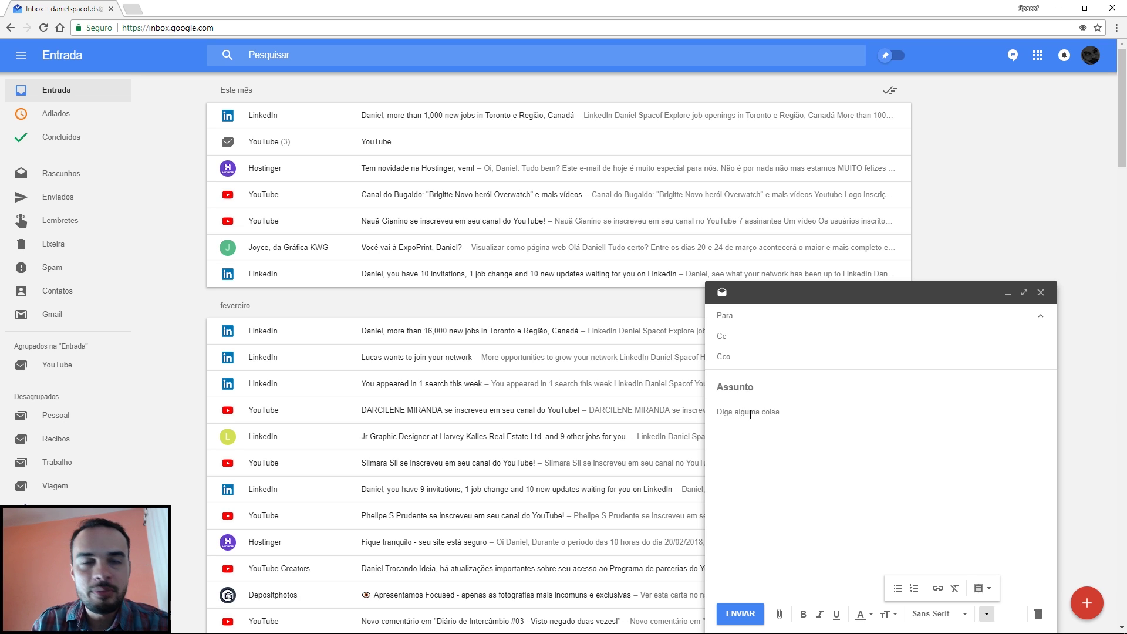
{"action": "left_click", "coordinate": [741, 413]}
{"action": "type", "text": "C"}
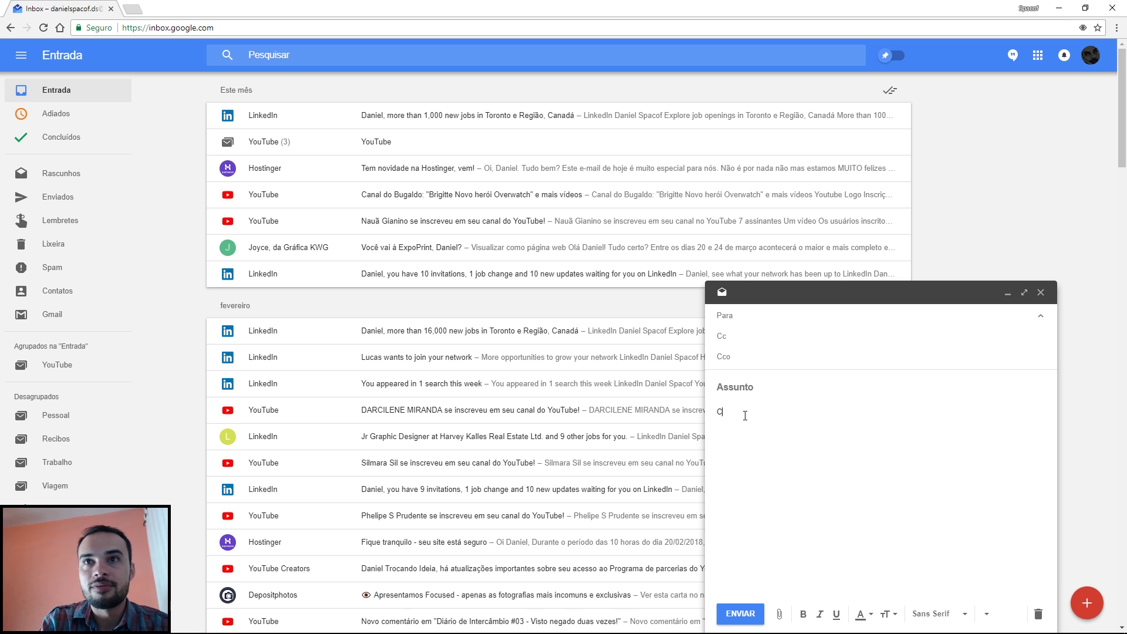
{"action": "key", "text": "BackSpace"}
{"action": "type", "text": "Veja a planil"}
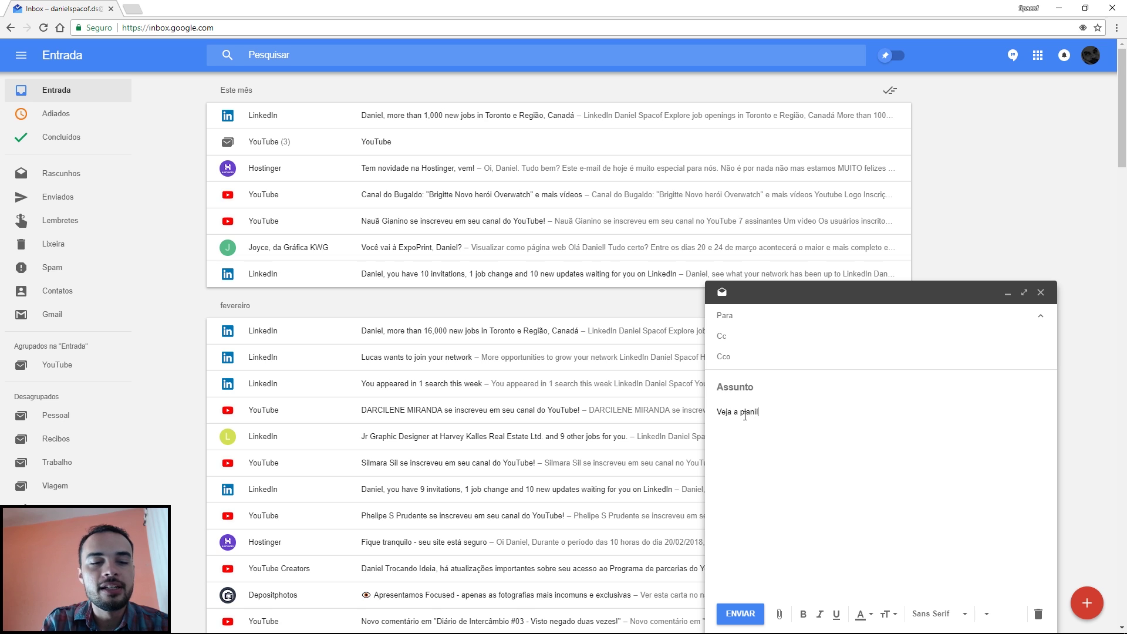
{"action": "type", "text": "ha, clique aqui"}
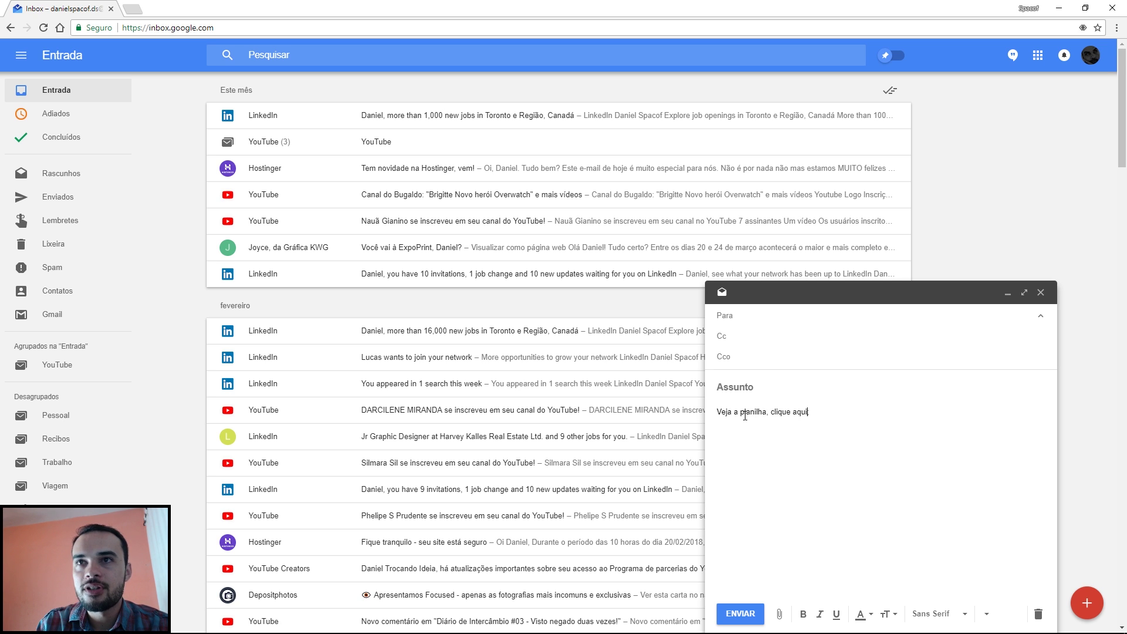
Open the link editor for the words "clique aqui" in the draft and cancel it without adding a link.
{"action": "key", "text": "ctrl+shift+Left"}
{"action": "key", "text": "ctrl+shift+Left"}
{"action": "key", "text": "ctrl+k"}
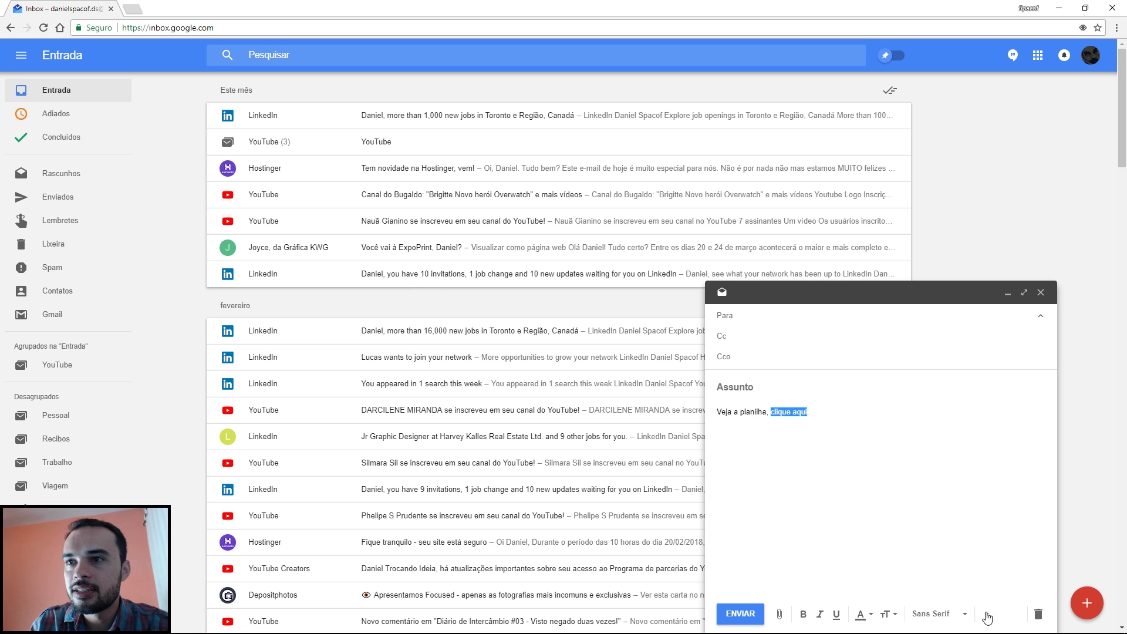
{"action": "left_click", "coordinate": [626, 416]}
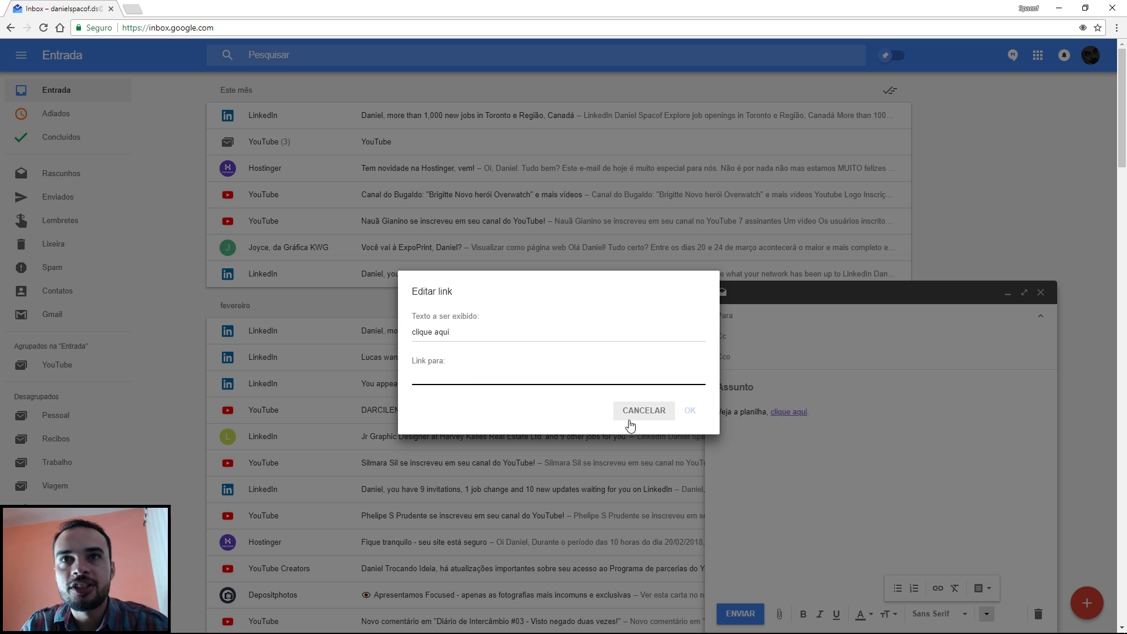
{"action": "left_click", "coordinate": [791, 411]}
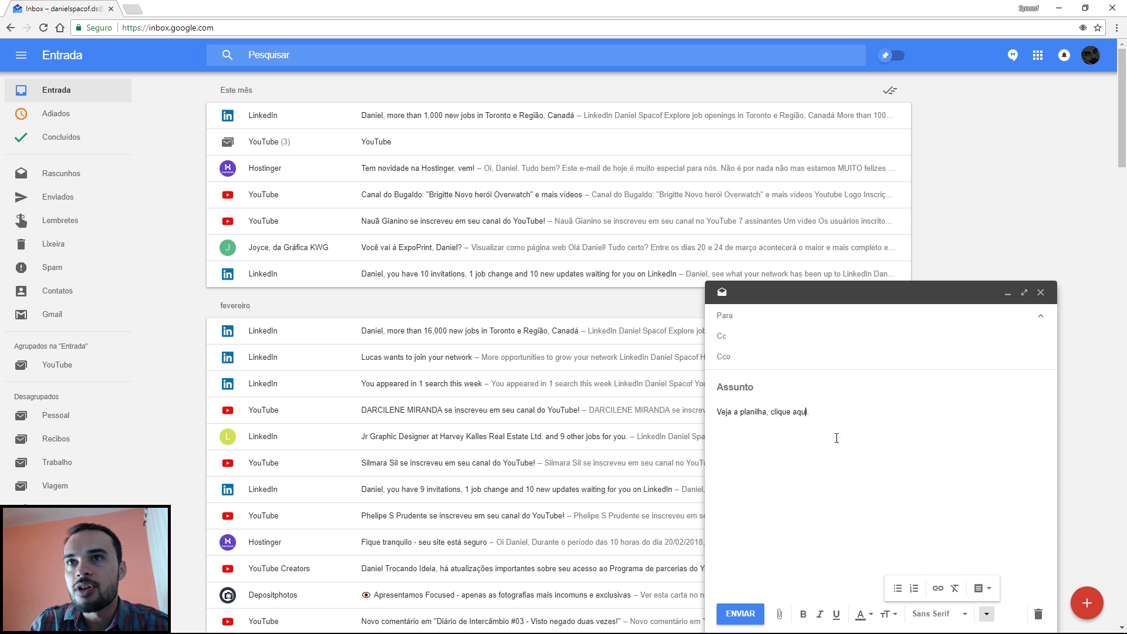
Start a new message template from the Modelos settings and discard the open email draft.
{"action": "left_click", "coordinate": [986, 613]}
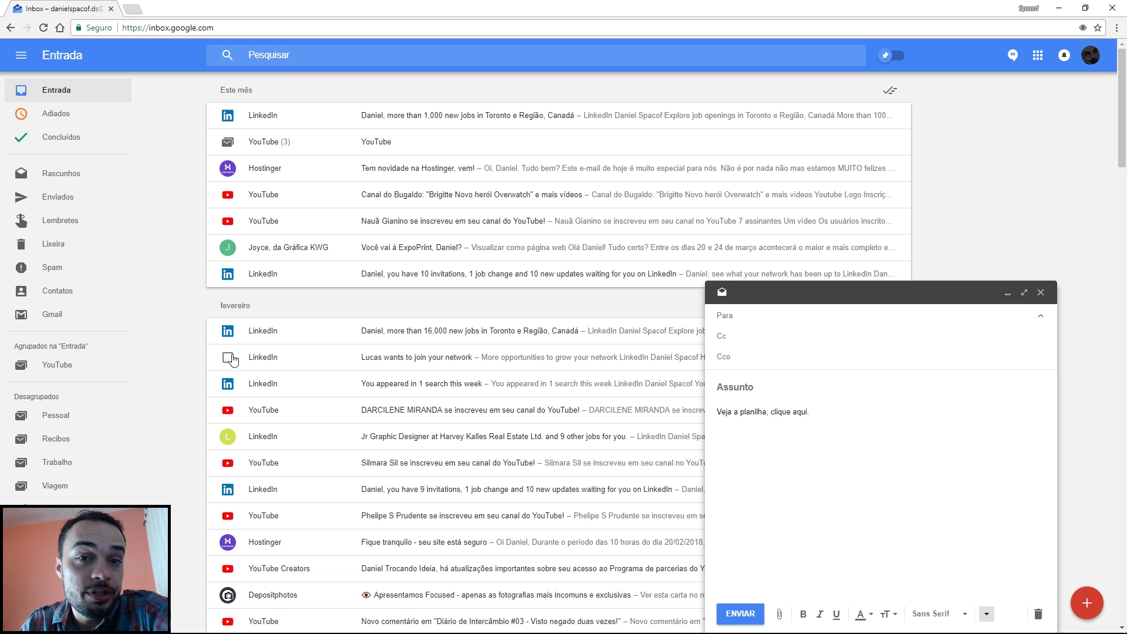
{"action": "scroll", "coordinate": [86, 413], "scroll_direction": "down", "scroll_amount": 5}
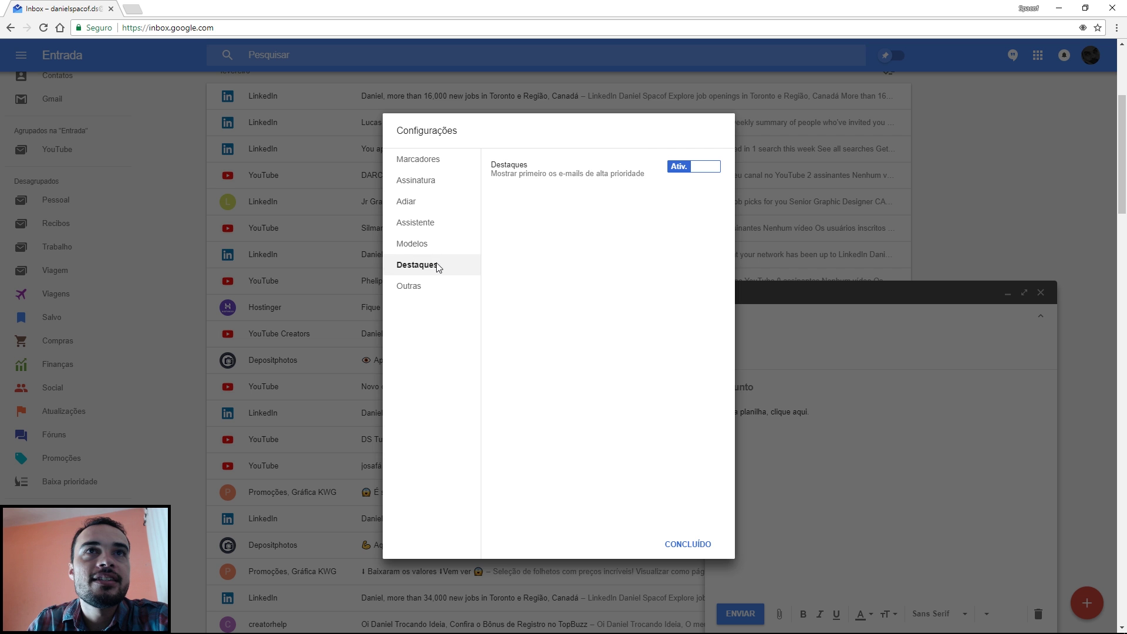
{"action": "left_click", "coordinate": [413, 243]}
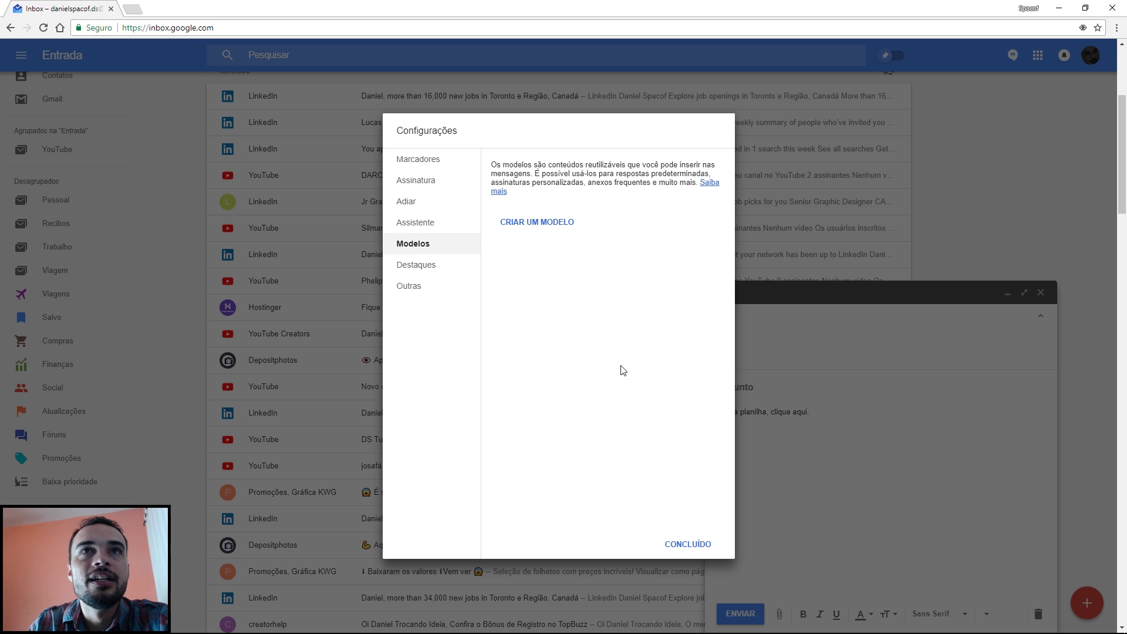
{"action": "left_click", "coordinate": [545, 229]}
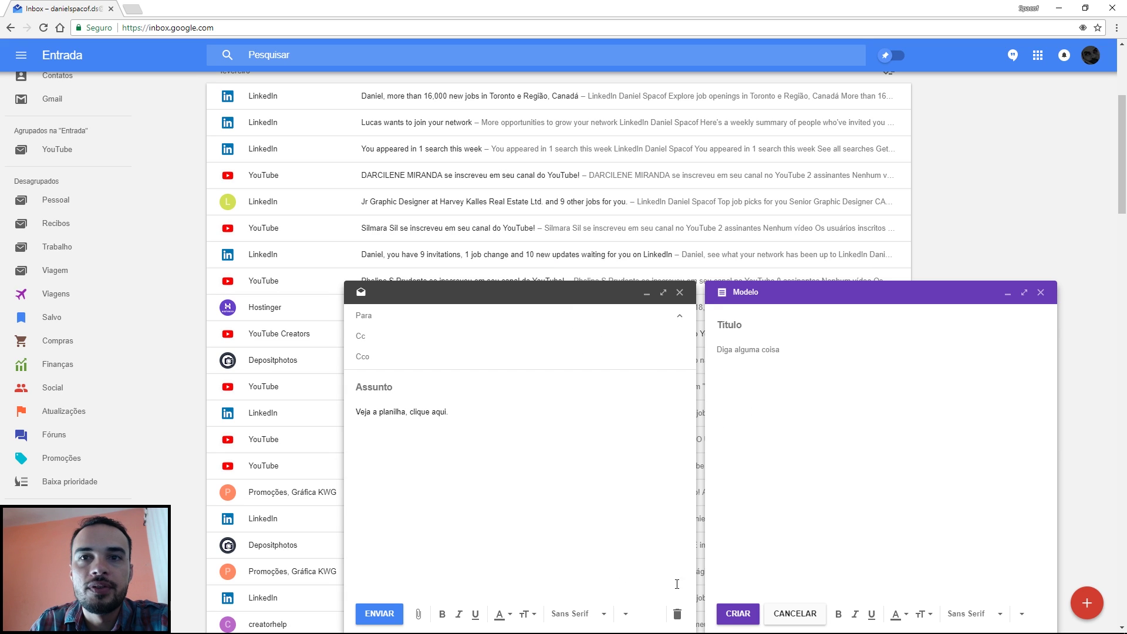
{"action": "left_click", "coordinate": [677, 613]}
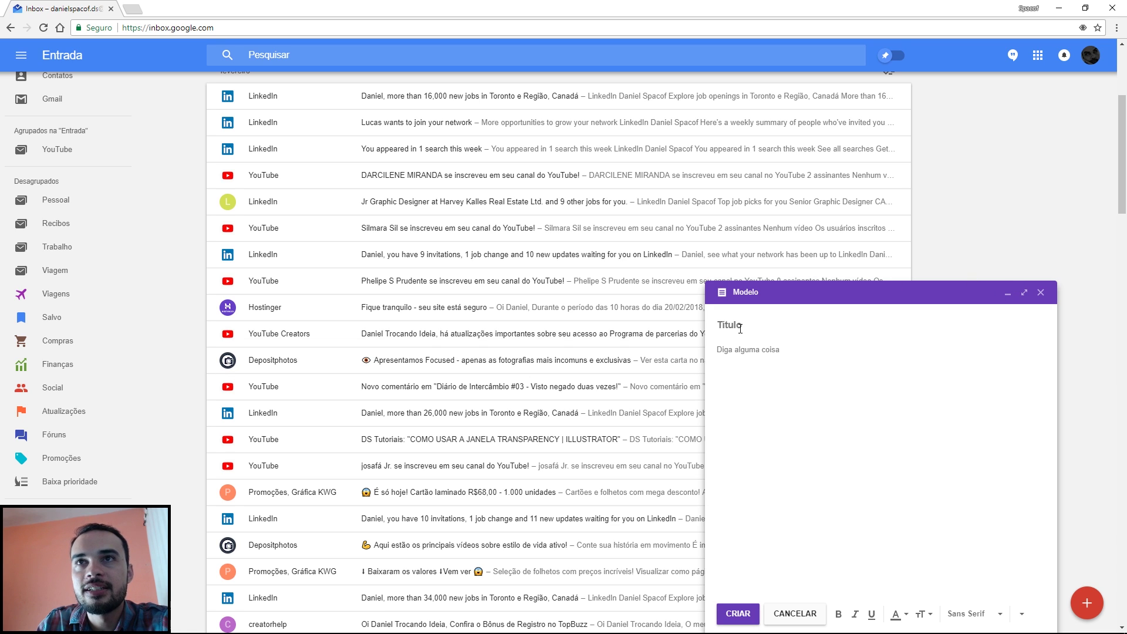
Create the template with the title "Teste" and the body lines "Modelo", "asdasd", "asd", "asd" and "asd".
{"action": "type", "text": "Teste"}
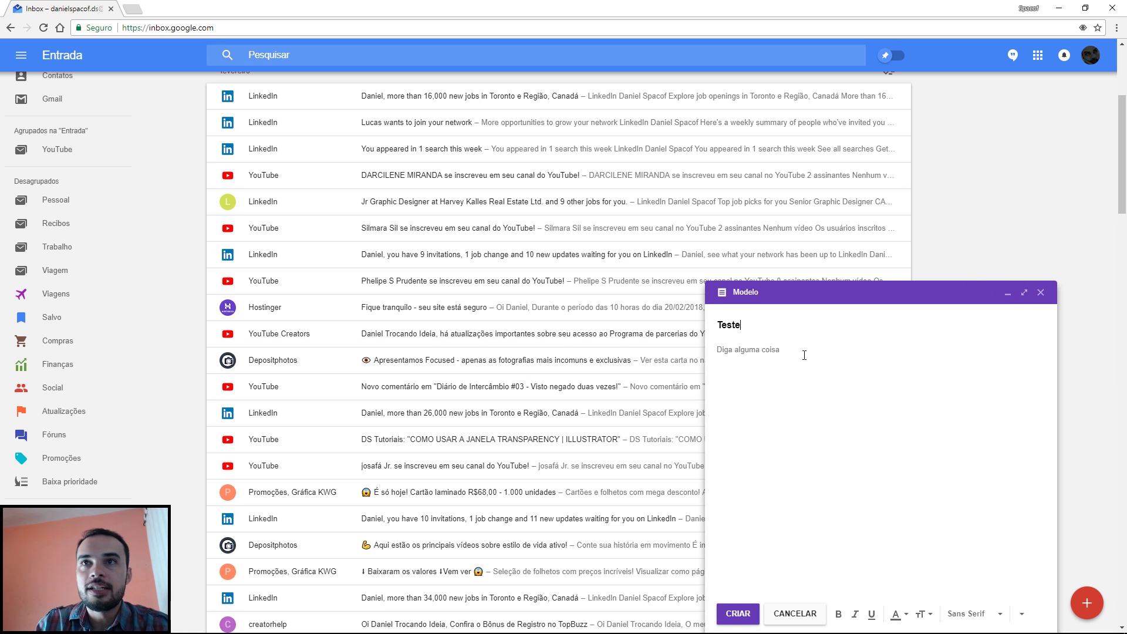
{"action": "key", "text": "Tab"}
{"action": "type", "text": "Modelo"}
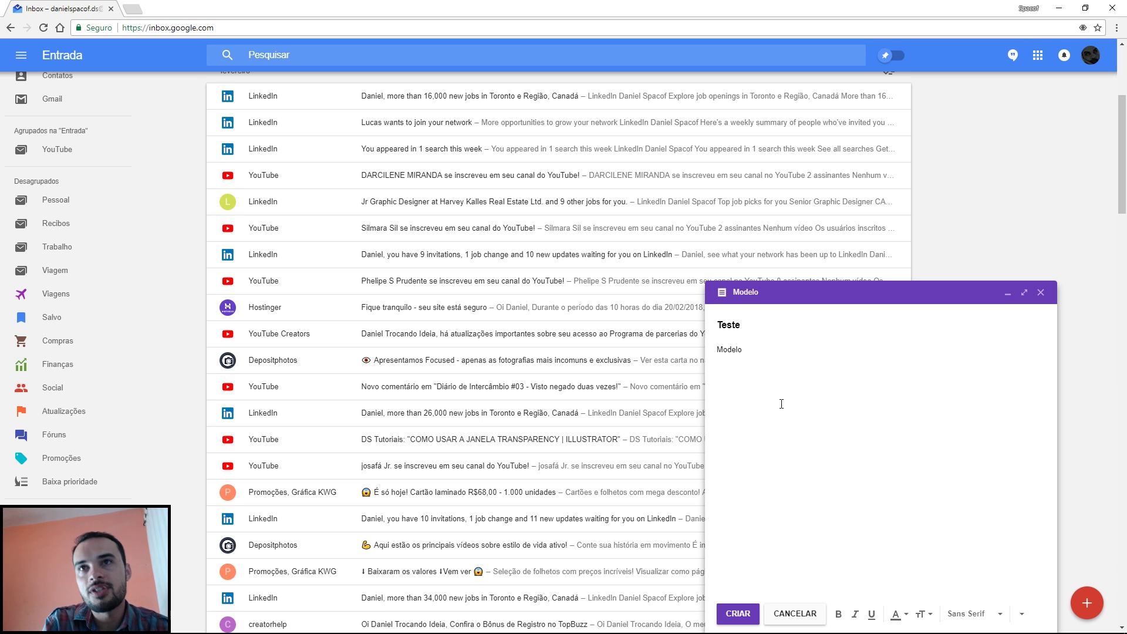
{"action": "type", "text": "asdasd"}
{"action": "key", "text": "Return"}
{"action": "type", "text": "asd"}
{"action": "key", "text": "Return"}
{"action": "type", "text": "asd"}
{"action": "key", "text": "Return"}
{"action": "type", "text": "asd"}
{"action": "key", "text": "Return"}
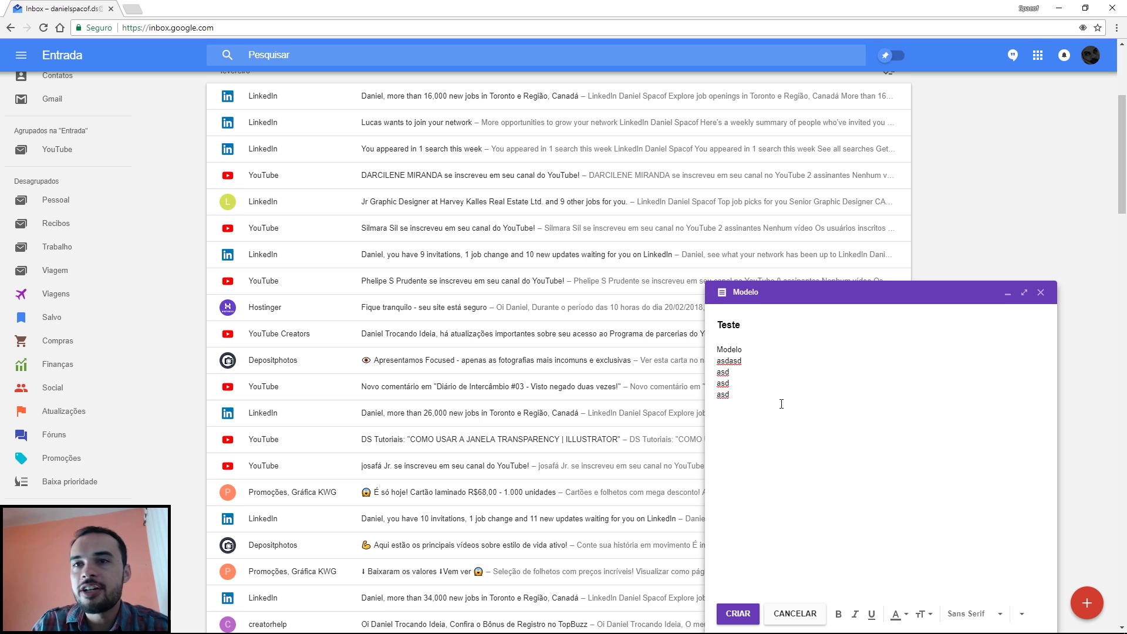
{"action": "left_click", "coordinate": [738, 614]}
Start a new email, insert the Teste template into its body, and discard the draft.
{"action": "left_click", "coordinate": [1085, 607]}
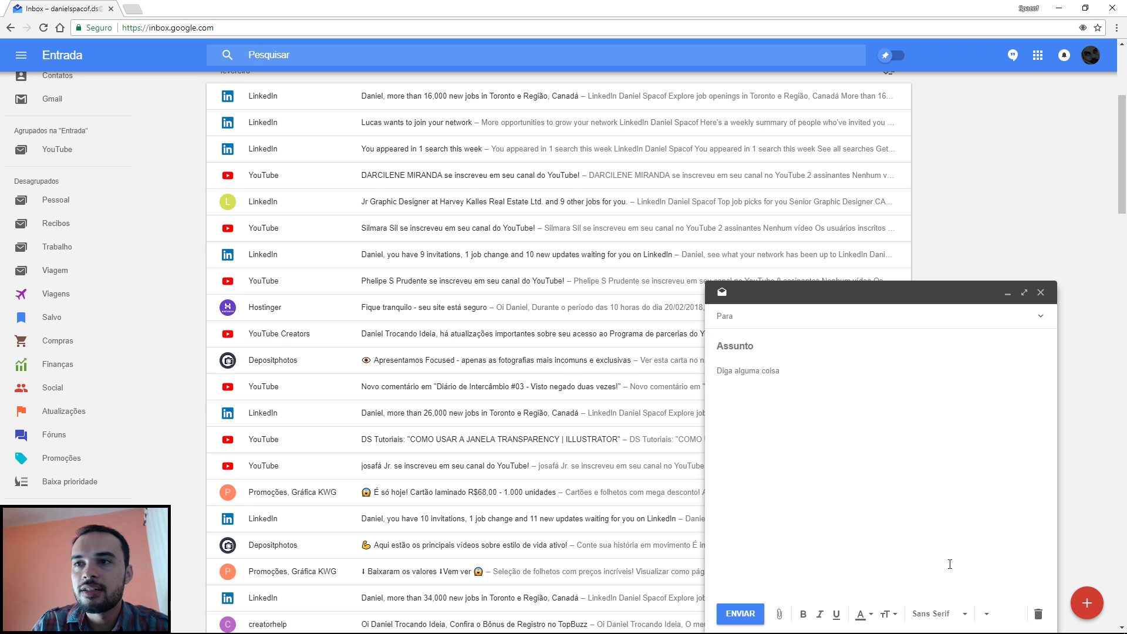
{"action": "left_click", "coordinate": [987, 614]}
{"action": "left_click", "coordinate": [983, 594]}
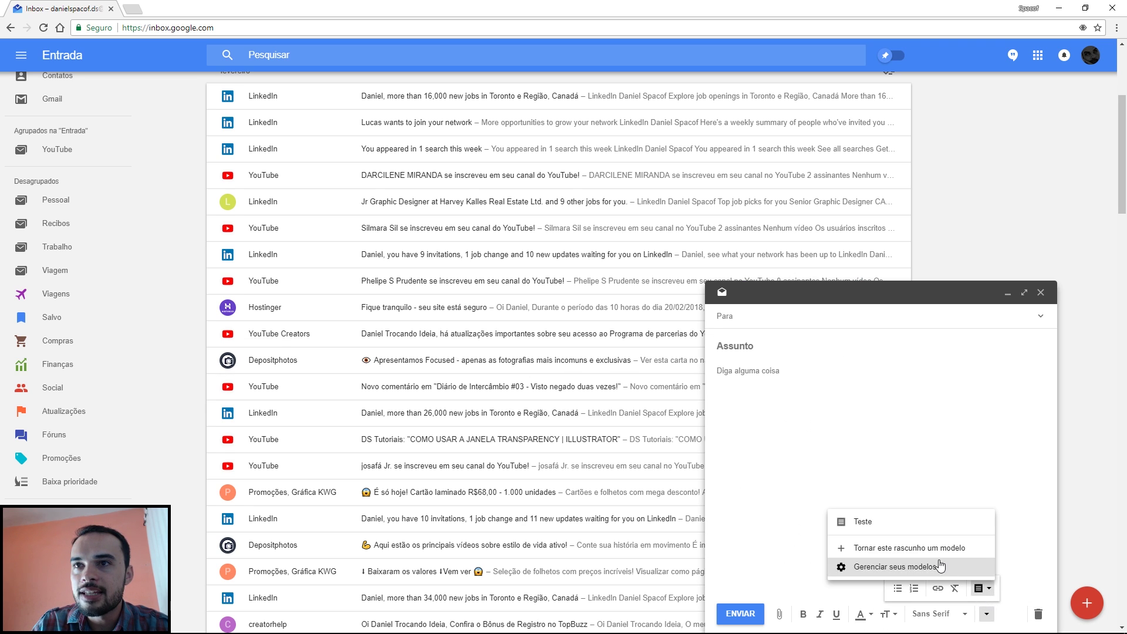
{"action": "left_click", "coordinate": [882, 522]}
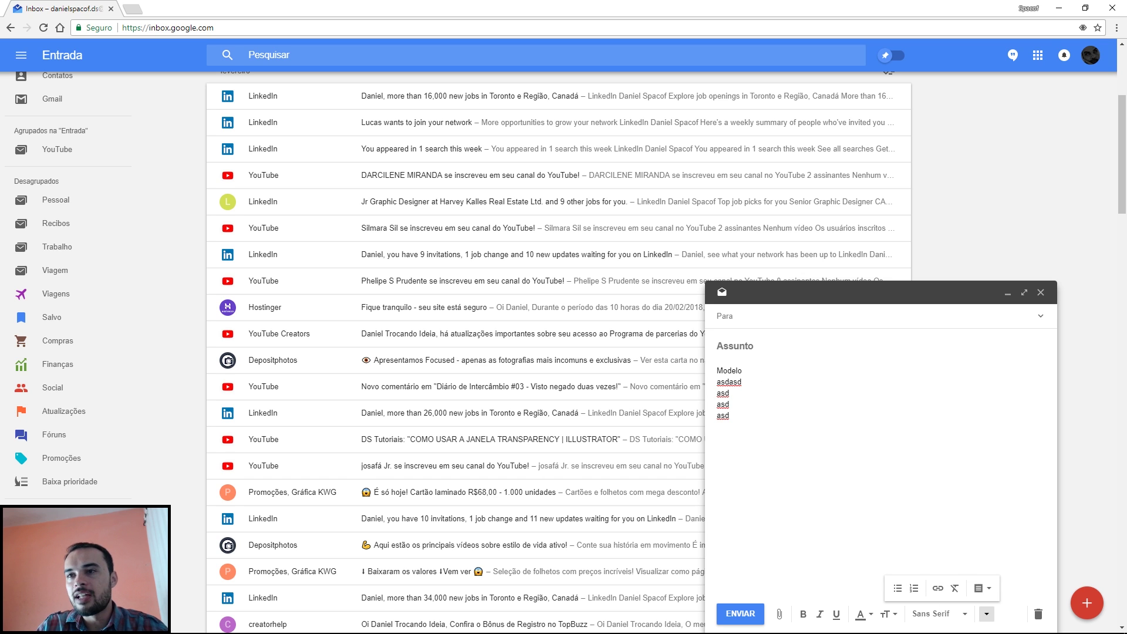
{"action": "left_click", "coordinate": [1038, 614]}
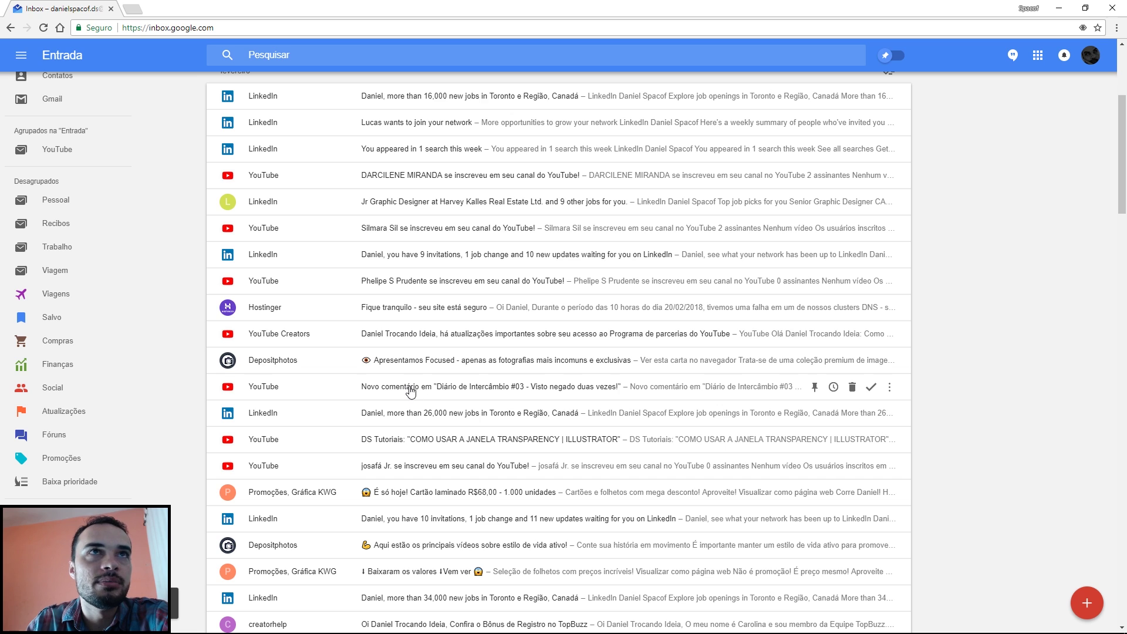
{"action": "left_click", "coordinate": [258, 54]}
{"action": "left_click", "coordinate": [21, 55]}
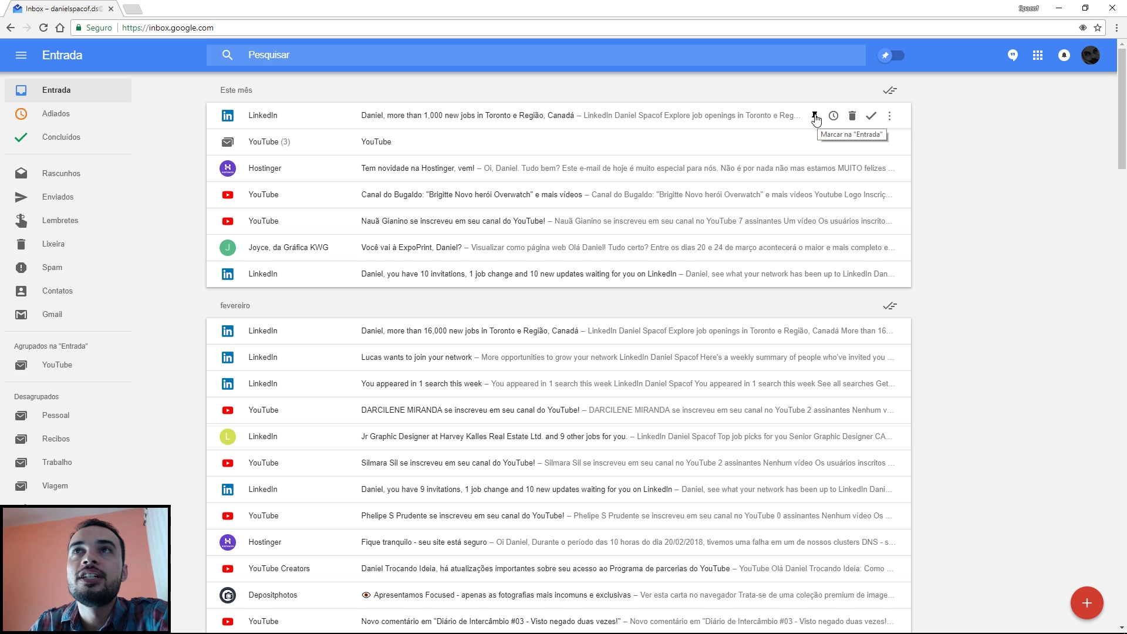
Pin the topmost LinkedIn and Hostinger emails in Entrada, view only the pinned emails, and return to the full list.
{"action": "left_click", "coordinate": [816, 117]}
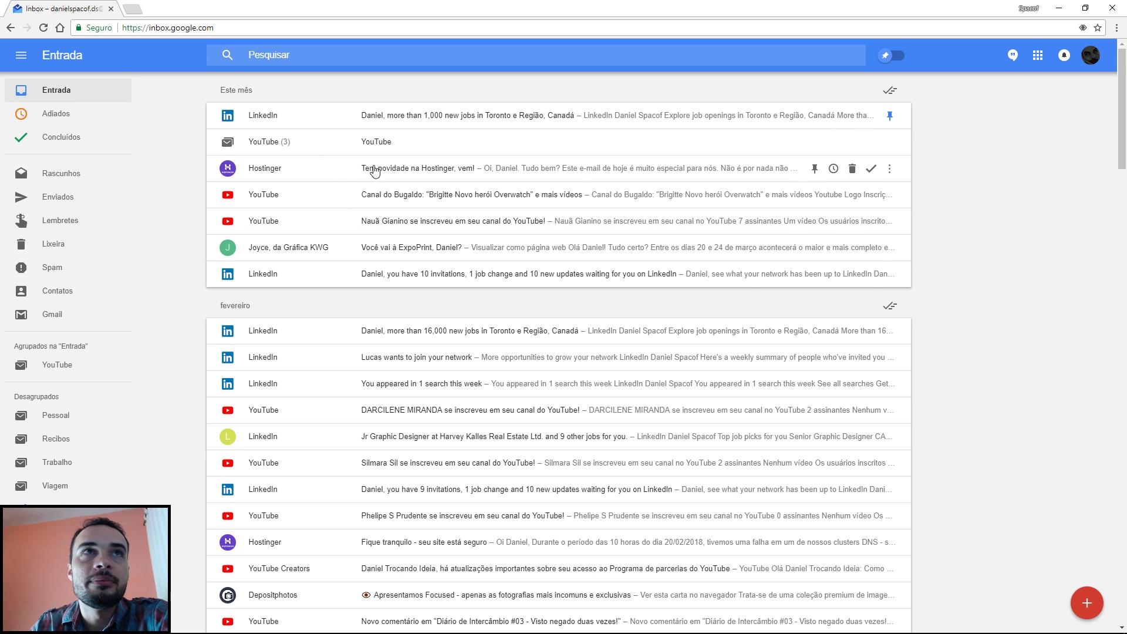
{"action": "left_click", "coordinate": [814, 169]}
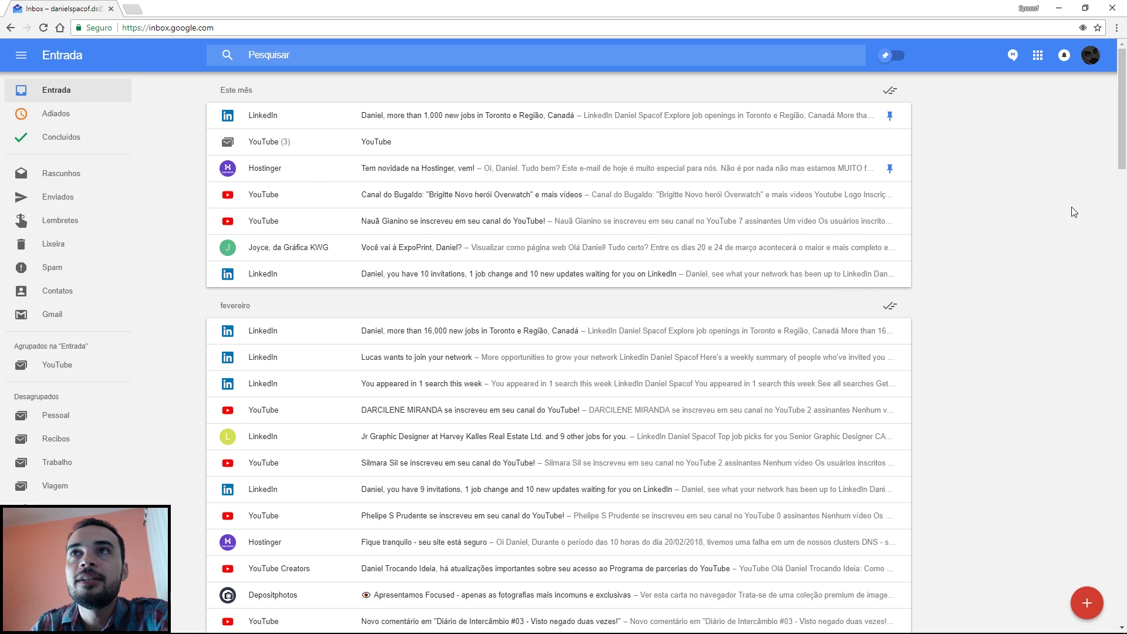
{"action": "left_click", "coordinate": [890, 58]}
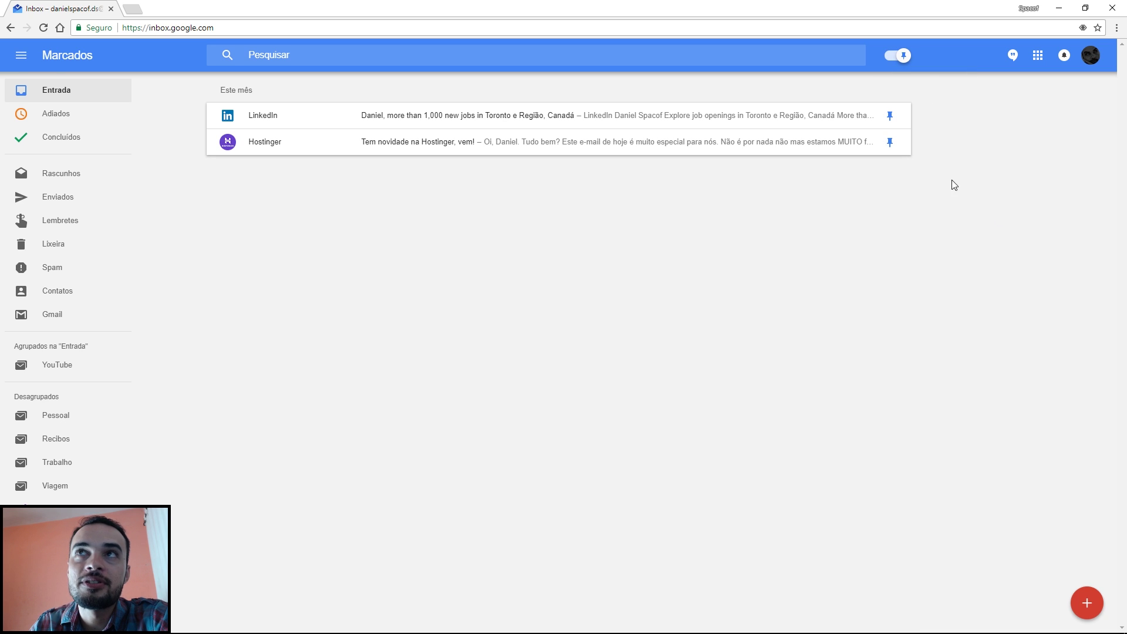
{"action": "left_click", "coordinate": [907, 58]}
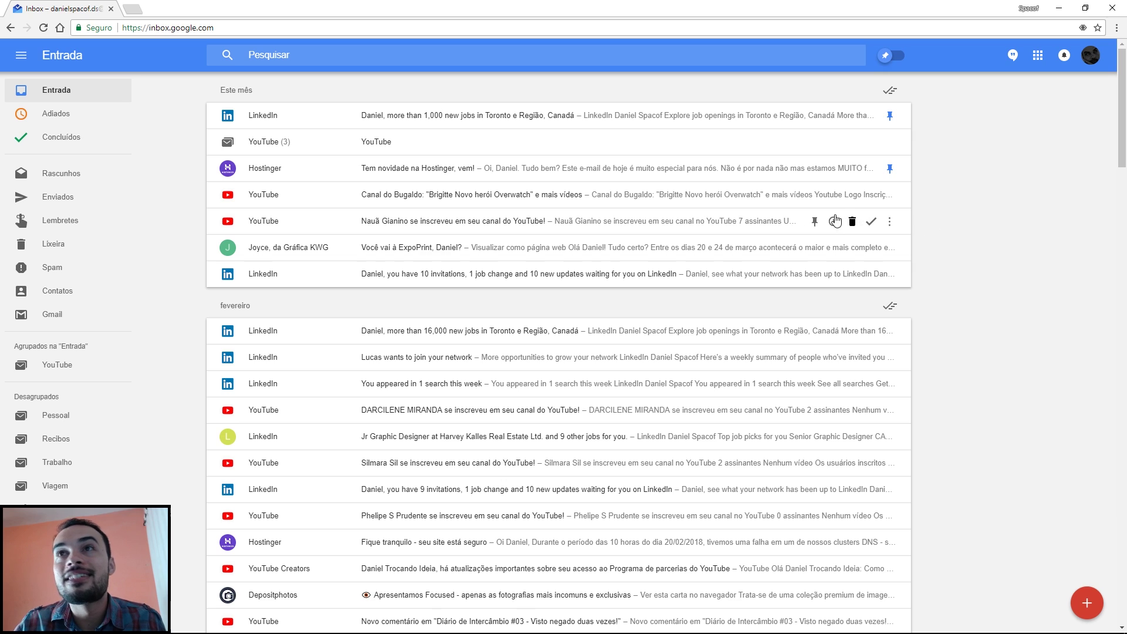
Pin the YouTube new-subscriber email and the LinkedIn "10 invitations" email from this month, and show only the pinned emails.
{"action": "left_click", "coordinate": [815, 222]}
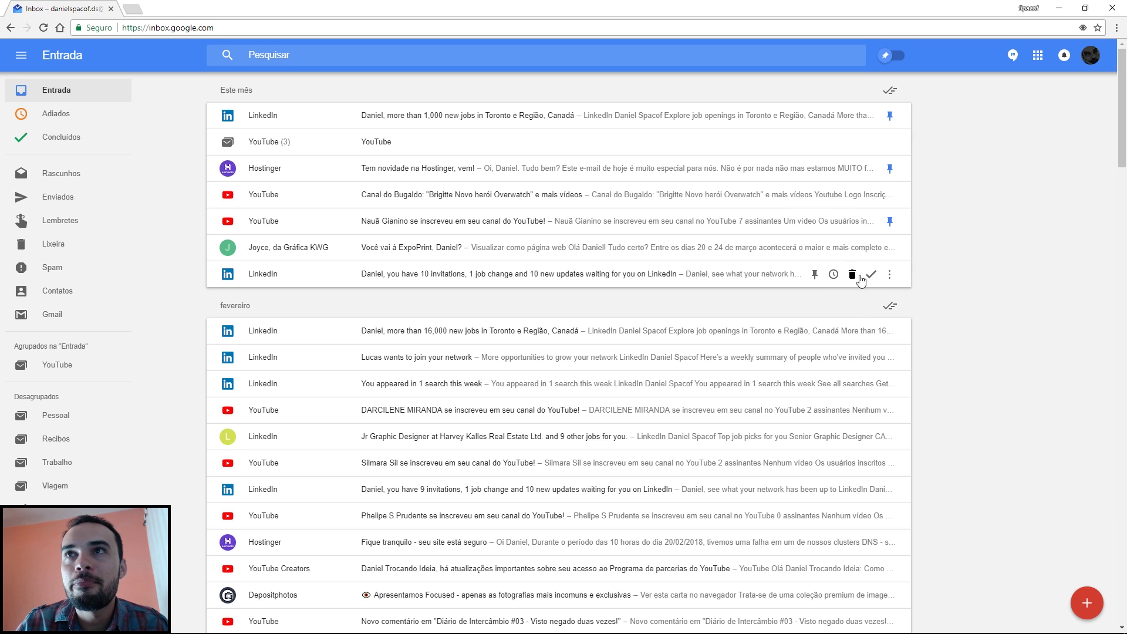
{"action": "left_click", "coordinate": [817, 274]}
{"action": "left_click", "coordinate": [881, 56]}
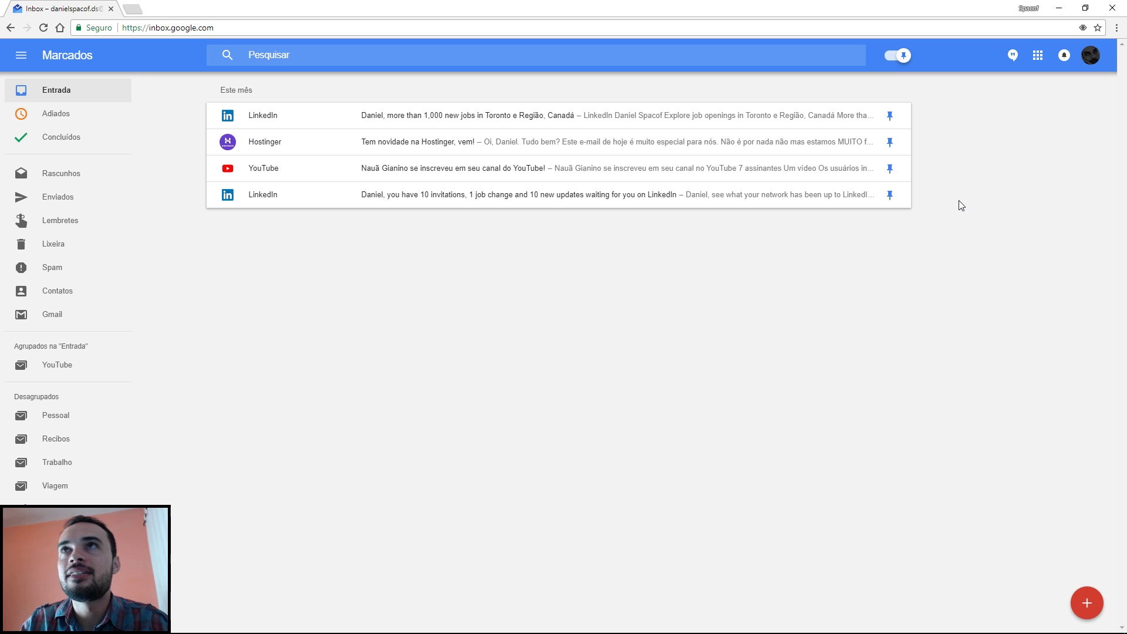
Unpin all four emails in the Marcados view and return to the full Entrada list.
{"action": "left_click", "coordinate": [814, 115]}
{"action": "left_click", "coordinate": [814, 115]}
{"action": "left_click", "coordinate": [814, 115]}
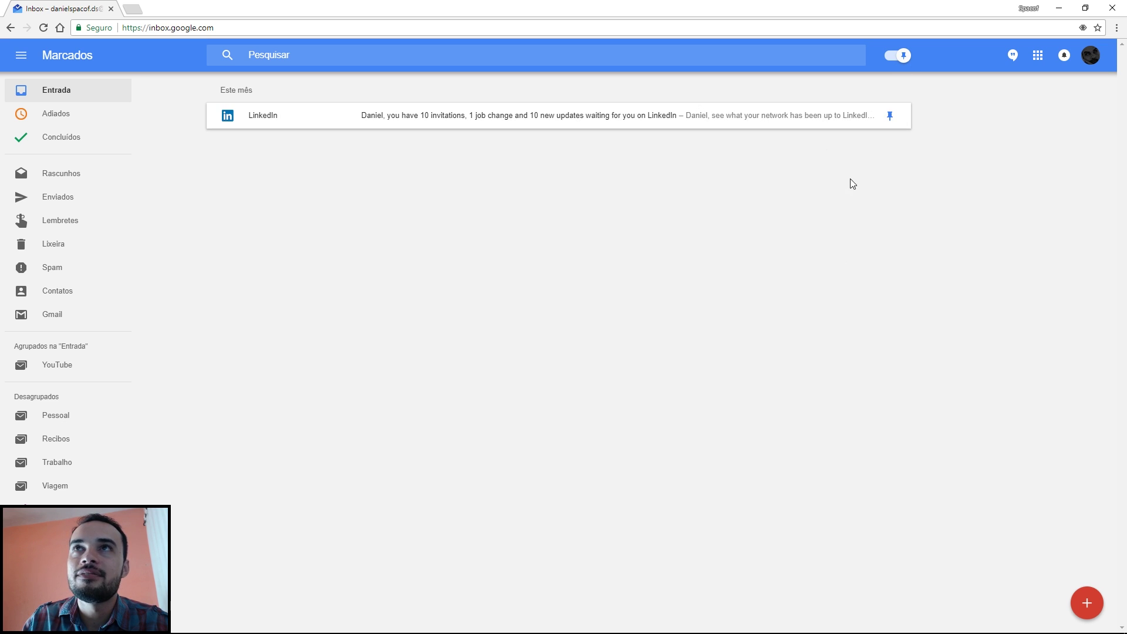
{"action": "left_click", "coordinate": [813, 116]}
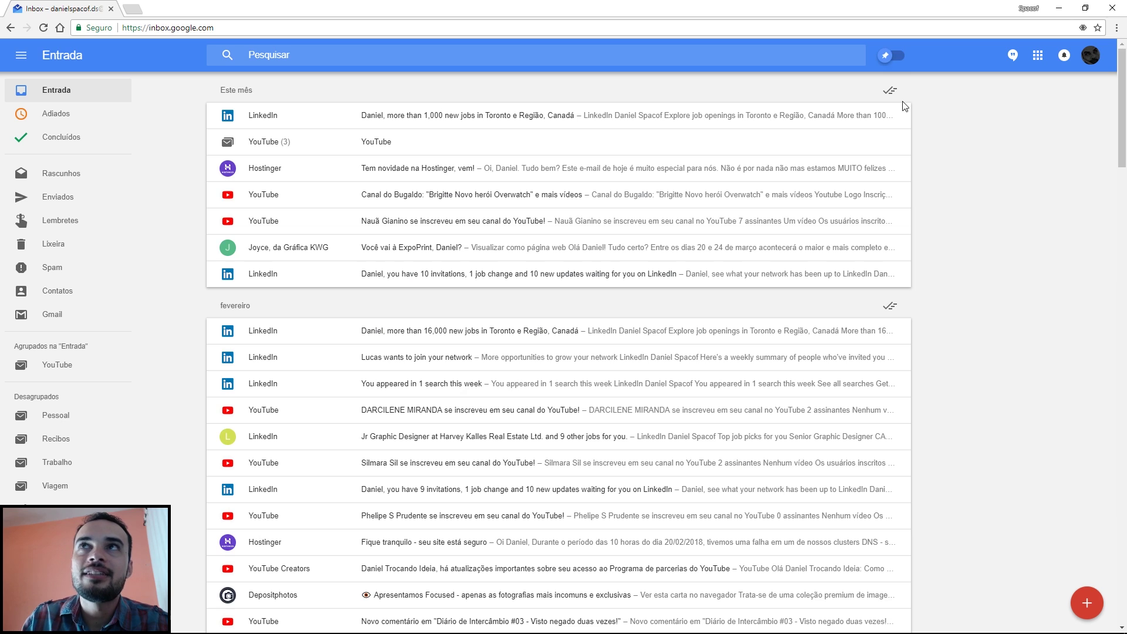